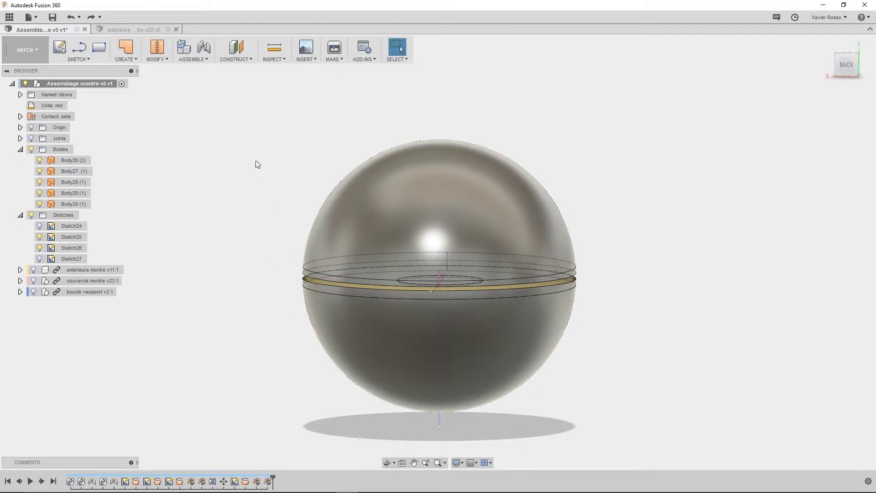
# Trim away the lower edge band of the upper hemisphere, Body29, using the ring surface Body30 as the trim tool
pyautogui.click(159, 56)
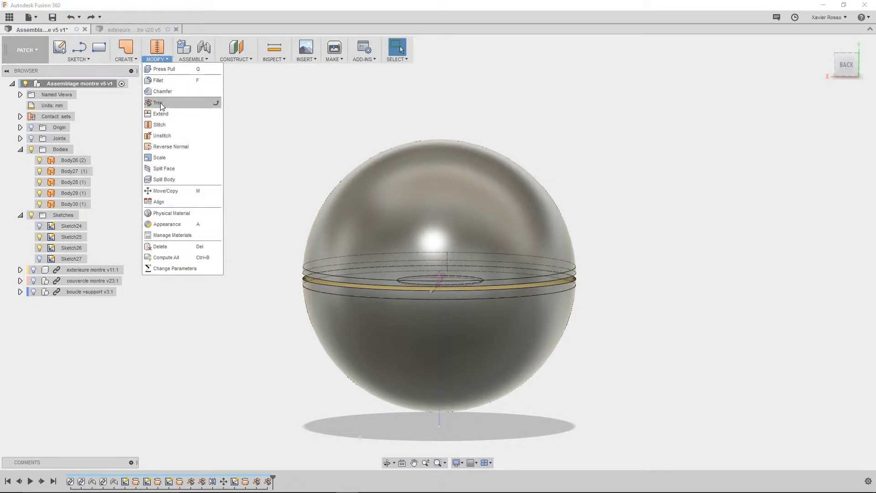
pyautogui.click(160, 102)
pyautogui.scroll(5, 274, 246)
pyautogui.scroll(3, 412, 322)
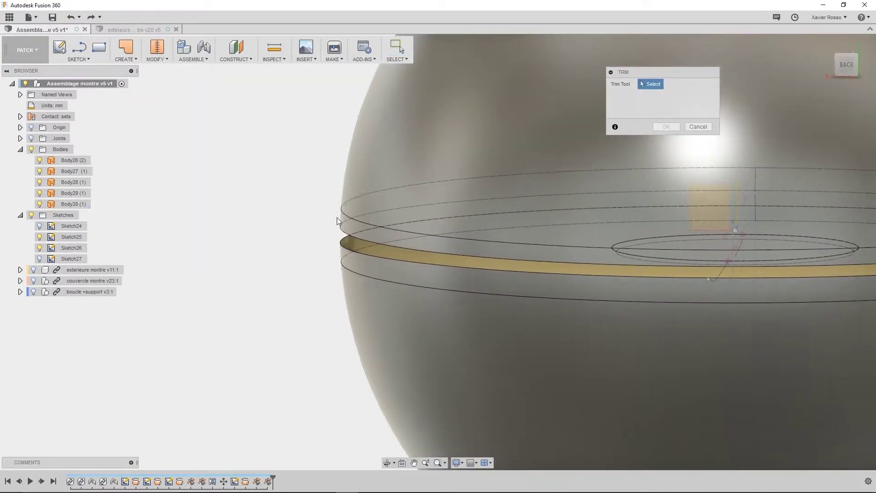
pyautogui.click(370, 256)
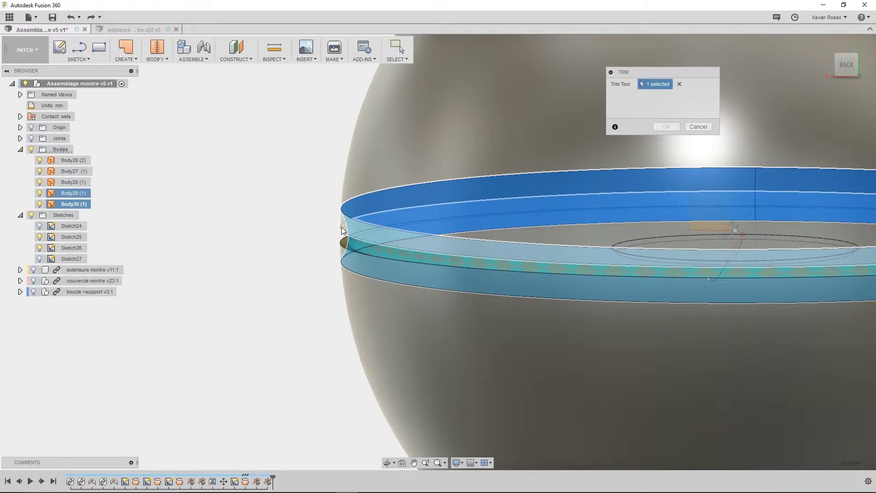
pyautogui.click(342, 249)
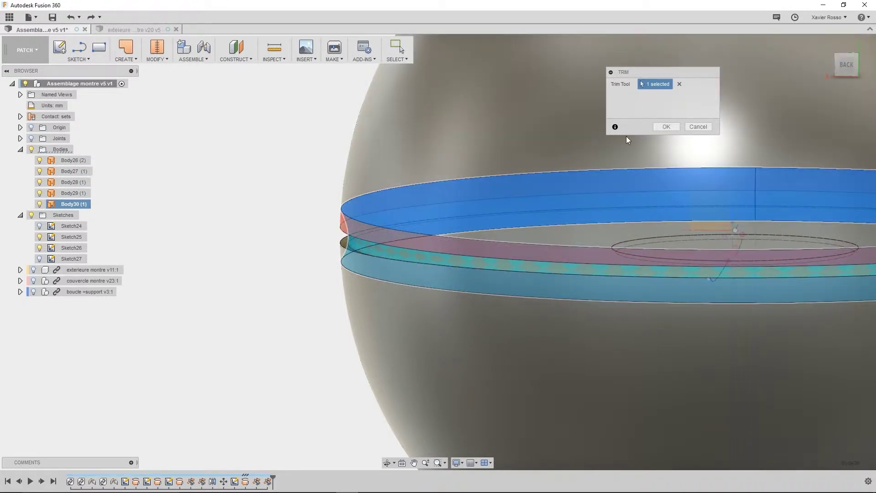
pyautogui.click(667, 127)
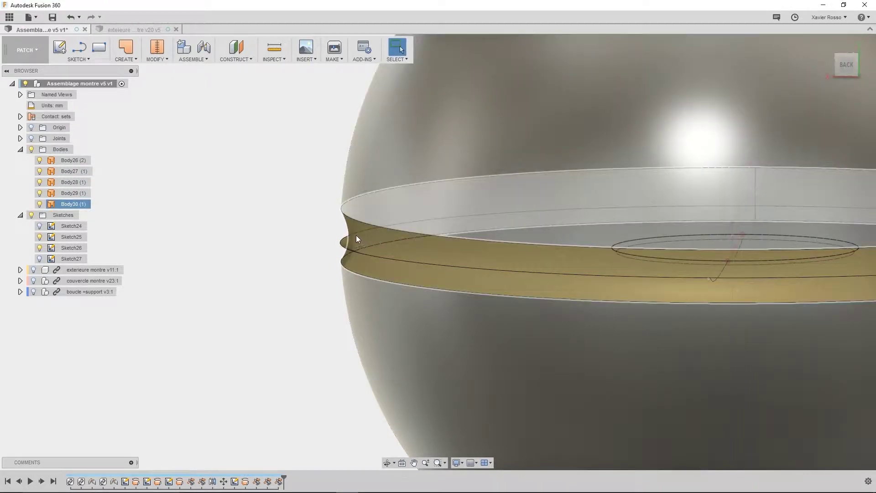
pyautogui.click(345, 250)
pyautogui.click(391, 251)
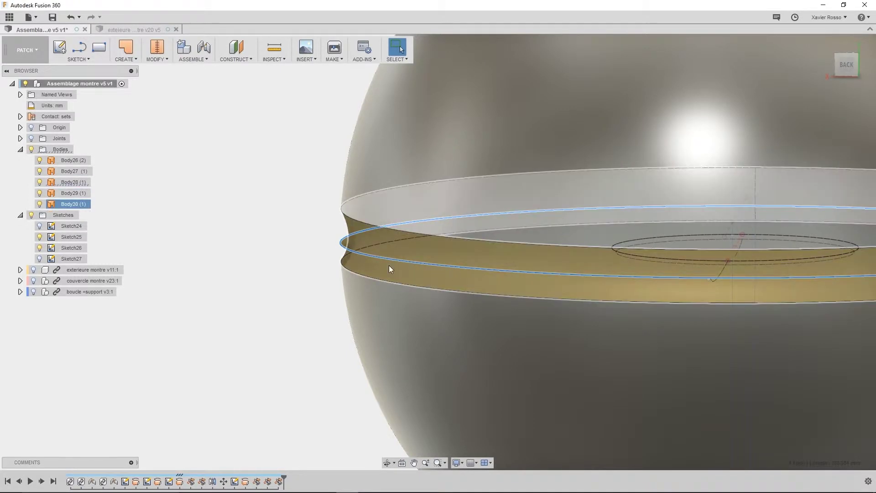
pyautogui.click(644, 248)
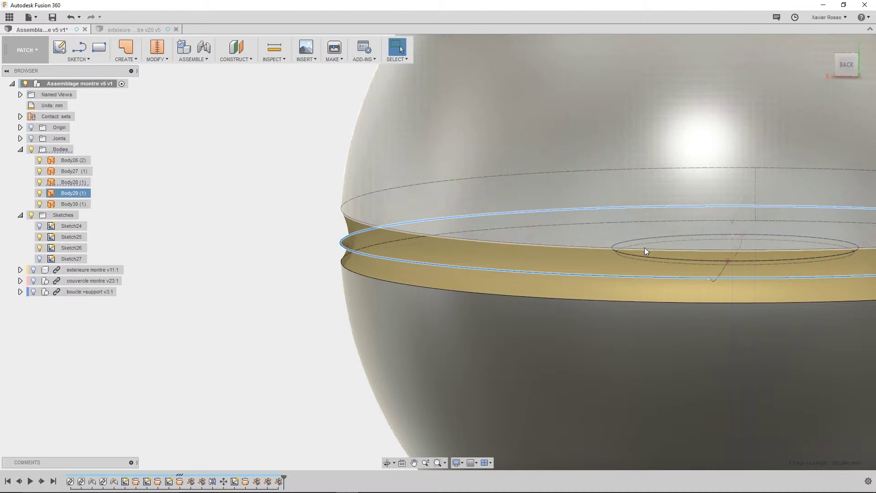
pyautogui.click(273, 160)
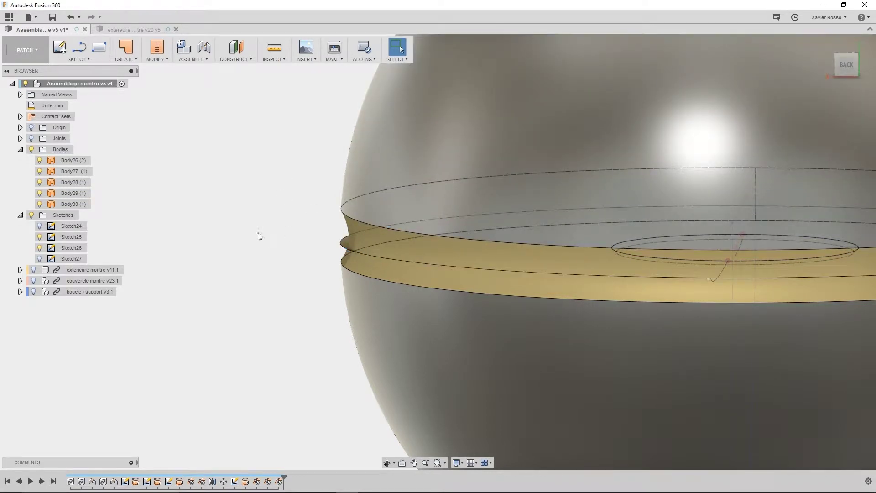
# Trim away the outer rim of the flat disc surface, Body28, that protrudes past the ring, using Body30 as the trim tool
pyautogui.click(156, 58)
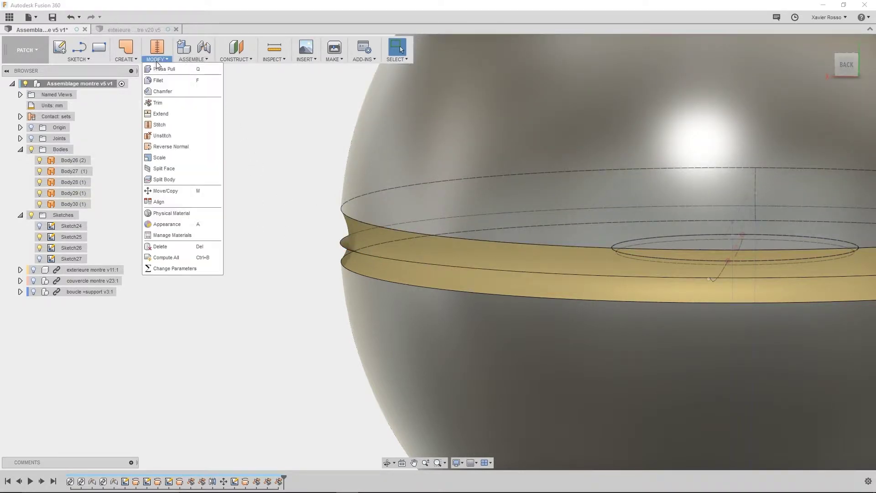
pyautogui.click(164, 103)
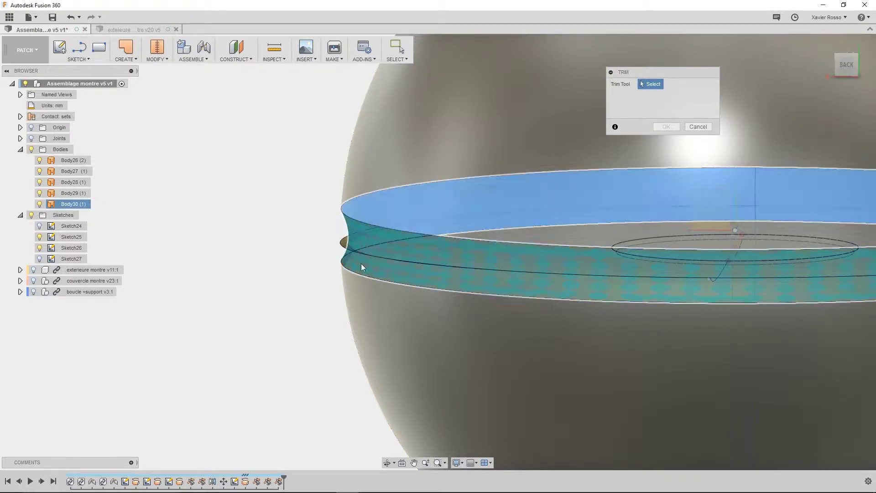
pyautogui.click(360, 230)
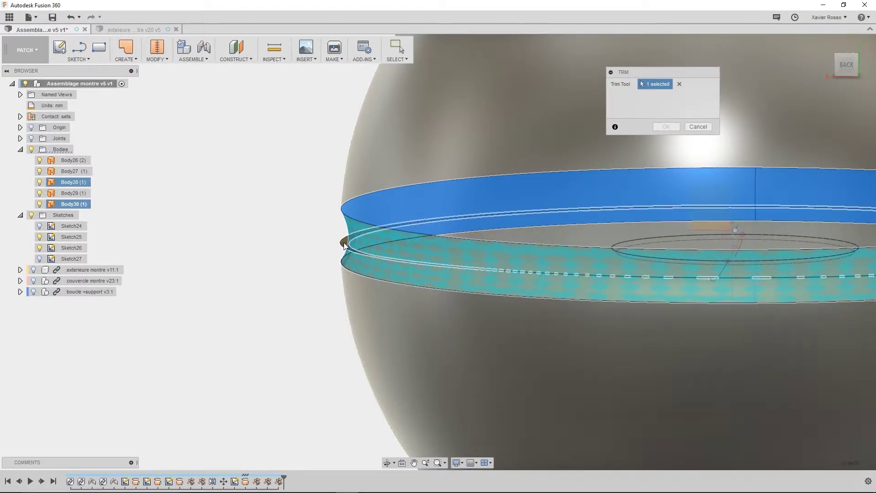
pyautogui.click(344, 245)
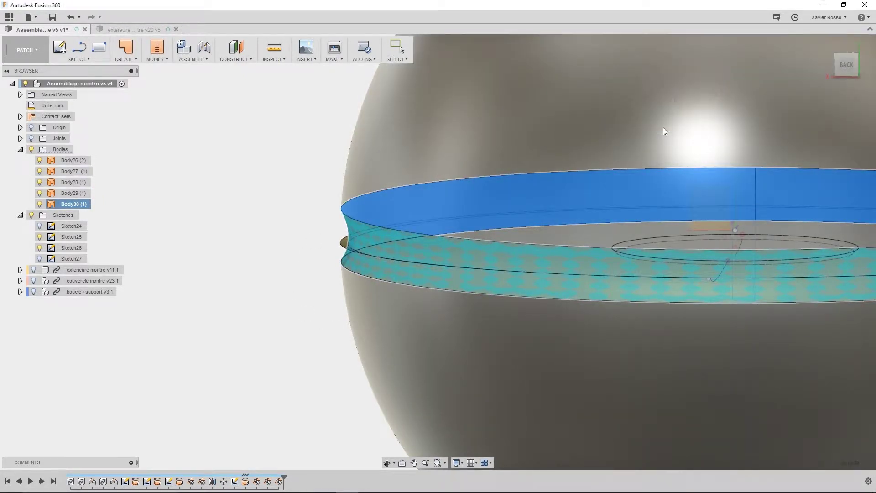
pyautogui.click(665, 127)
pyautogui.scroll(-10, 532, 238)
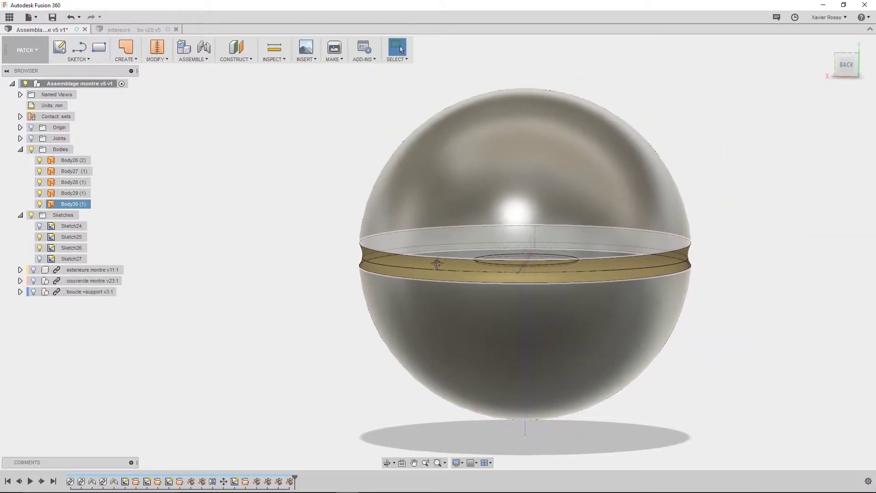
pyautogui.scroll(1, 277, 247)
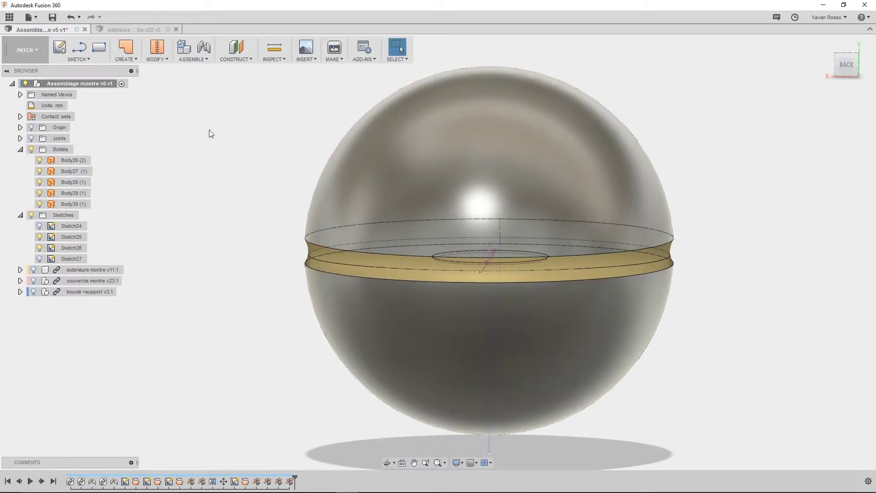
# Rename Body26 as "empreinte" and the lower hemisphere, Body27, as "demisphere inf"
pyautogui.doubleClick(82, 162)
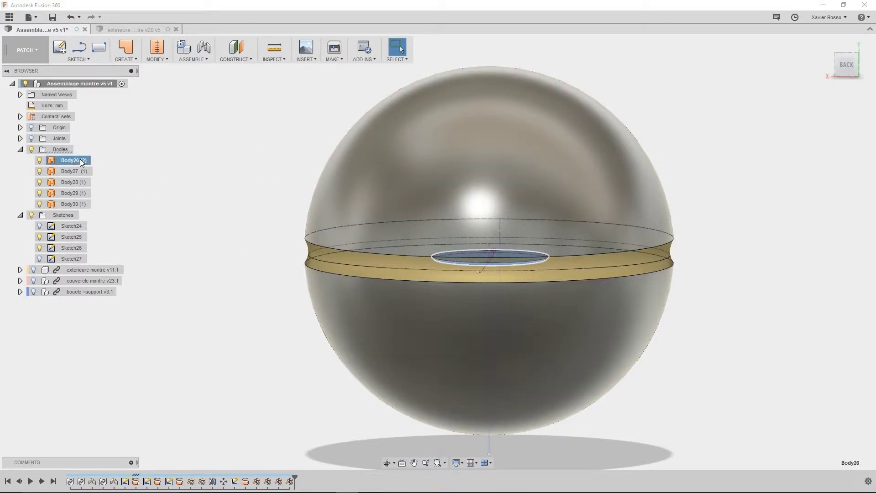
pyautogui.write('emp')
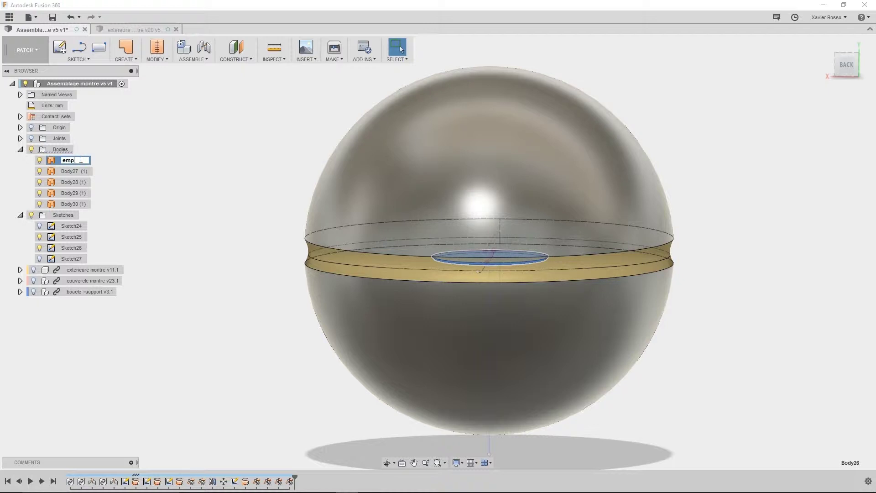
pyautogui.press('Return')
pyautogui.click(84, 172)
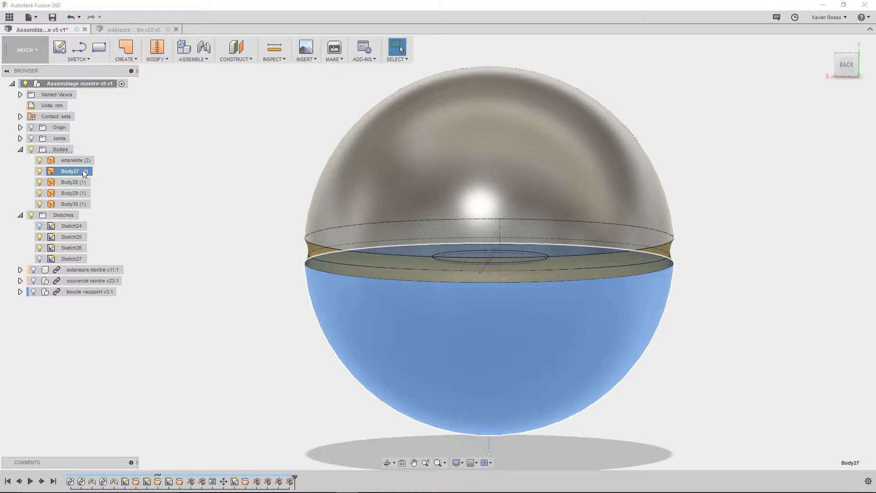
pyautogui.click(84, 172)
pyautogui.write('demi')
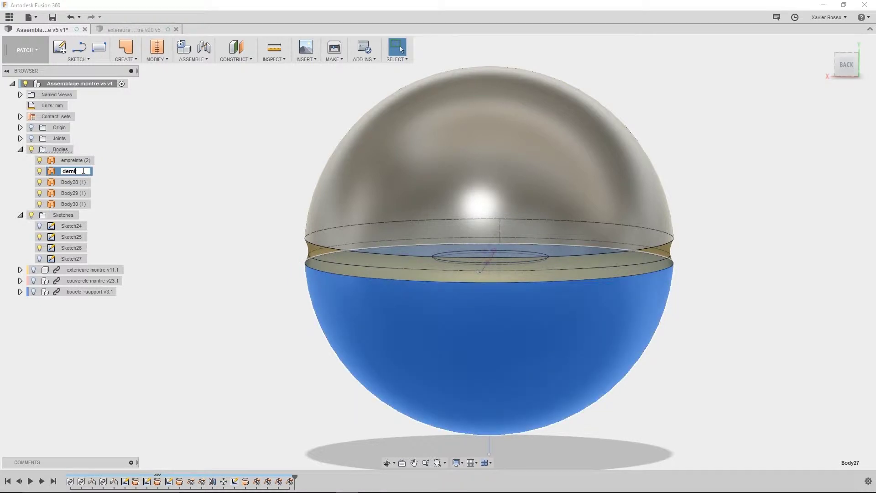
pyautogui.write('sphere inf (1')
# Rename the upper hemisphere, Body29, as "demisphere sup"
pyautogui.click(72, 193)
pyautogui.click(73, 194)
pyautogui.write('d')
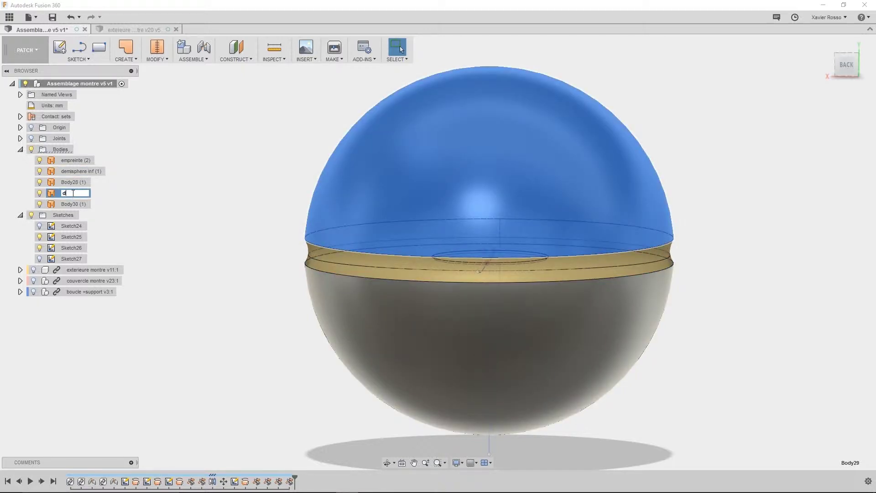
pyautogui.write('emisphere')
pyautogui.press('BackSpace')
pyautogui.write('su')
pyautogui.press('Return')
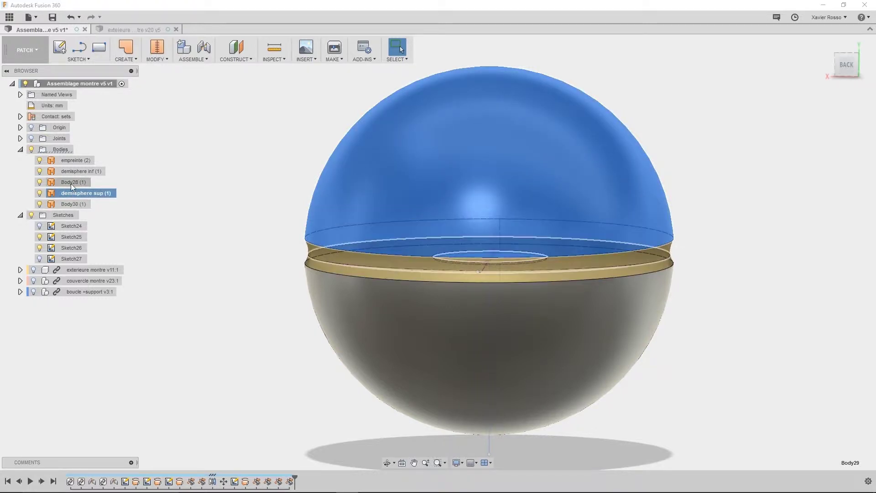
# Rename the flat disc surface, Body28, as "surface montre"
pyautogui.click(70, 183)
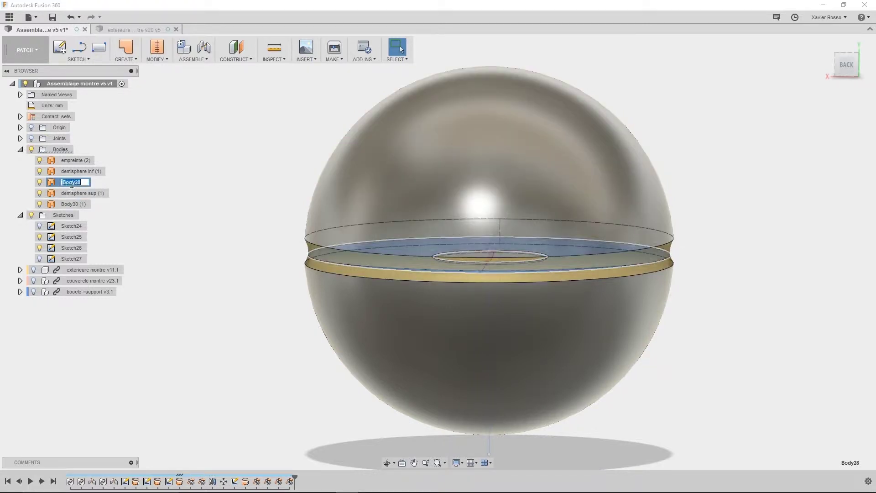
pyautogui.click(70, 183)
pyautogui.write('surface')
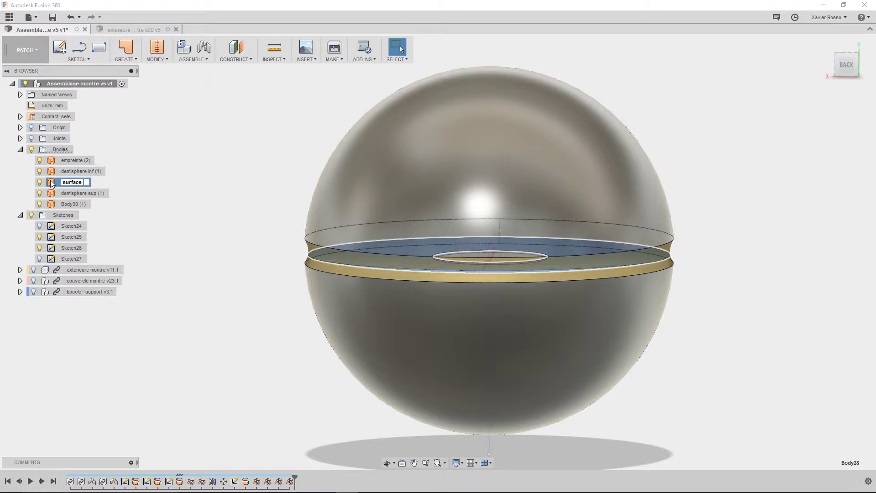
pyautogui.write(' montre')
pyautogui.press('Return')
# Rename the ring surface between the two hemispheres, Body30, as "liaison demi sphere"
pyautogui.click(63, 206)
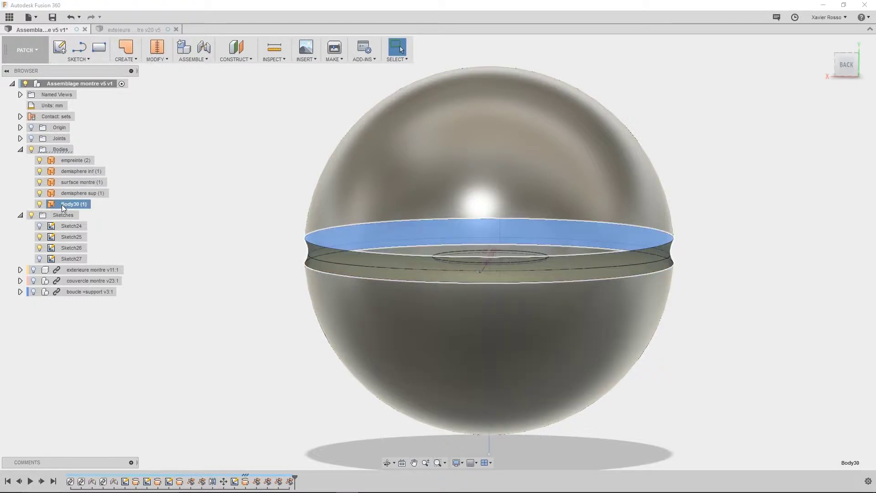
pyautogui.doubleClick(63, 205)
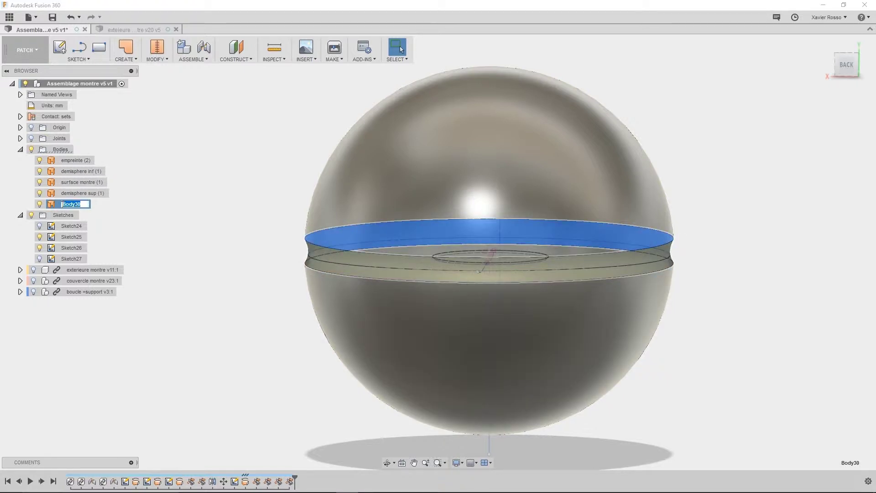
pyautogui.press('BackSpace')
pyautogui.write('liaison demi sphere')
pyautogui.press('Return')
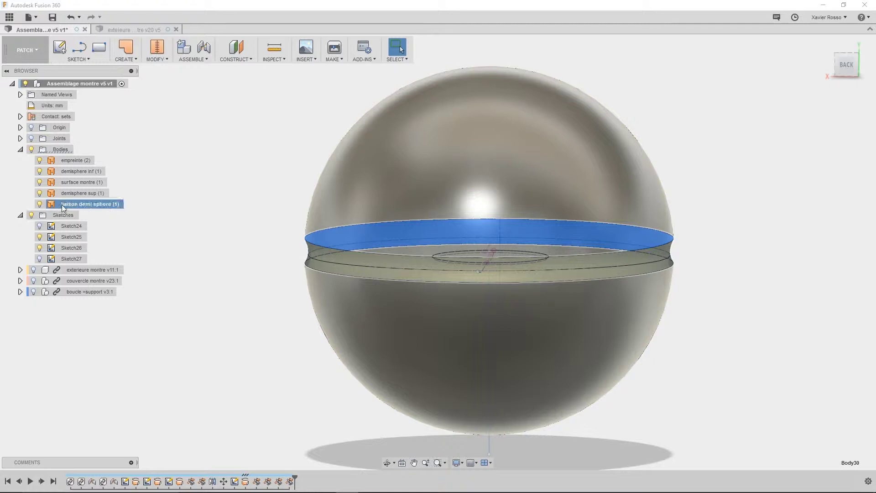
pyautogui.click(216, 186)
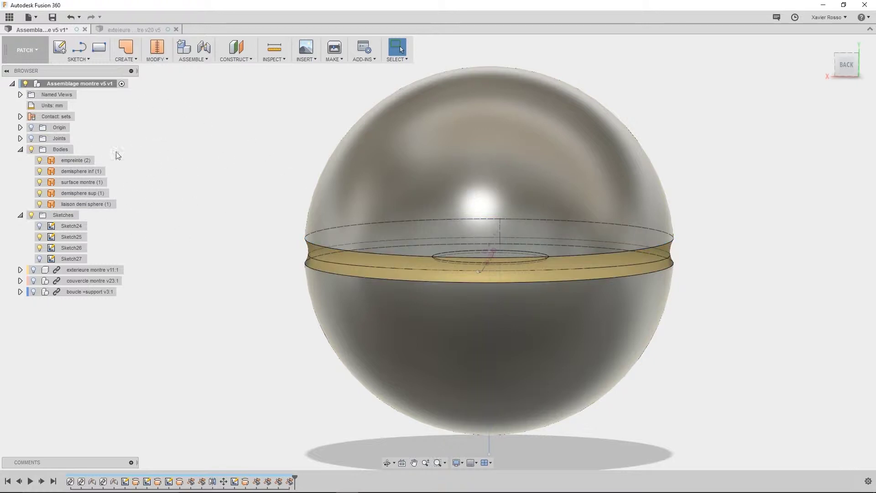
# Hide the demisphere sup body and examine the connecting ring and the surface montre inside the sphere
pyautogui.click(39, 193)
pyautogui.moveTo(331, 128); pyautogui.dragTo(316, 112, button='middle')
pyautogui.keyDown('shift'); pyautogui.moveTo(258, 232); pyautogui.dragTo(195, 133, button='middle'); pyautogui.keyUp('shift')
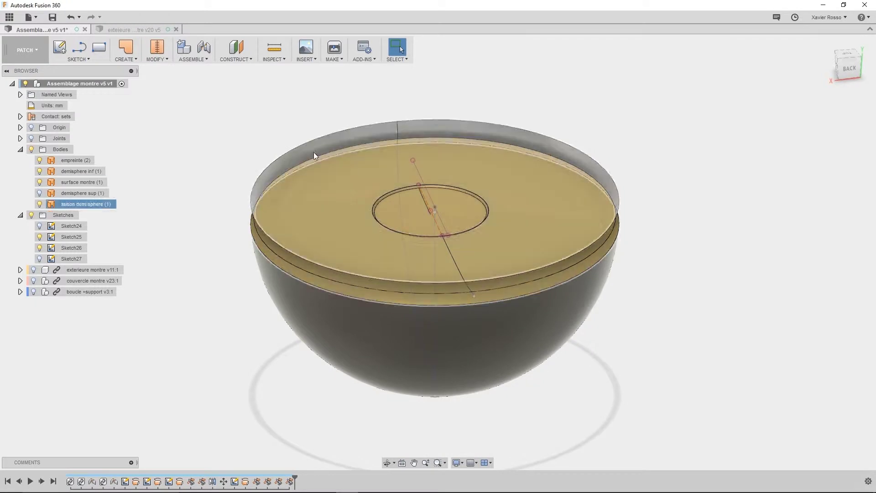
pyautogui.moveTo(337, 239); pyautogui.dragTo(324, 299, button='middle')
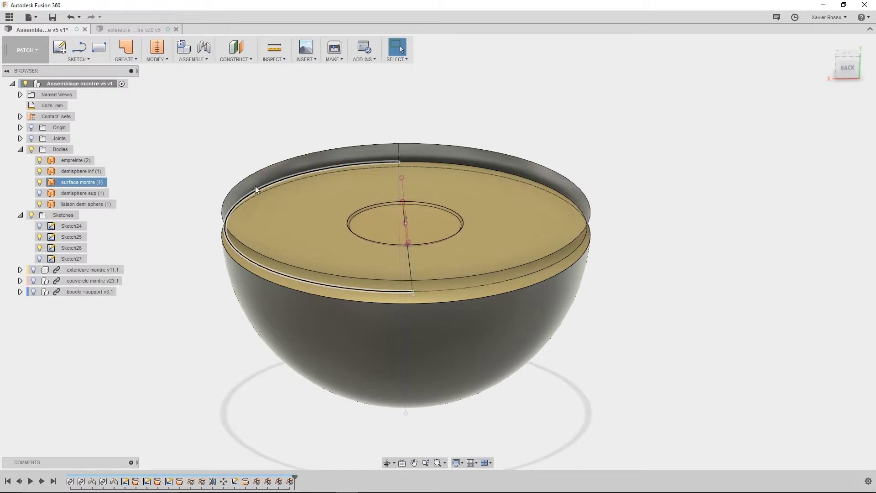
pyautogui.moveTo(267, 202); pyautogui.dragTo(285, 216, button='middle')
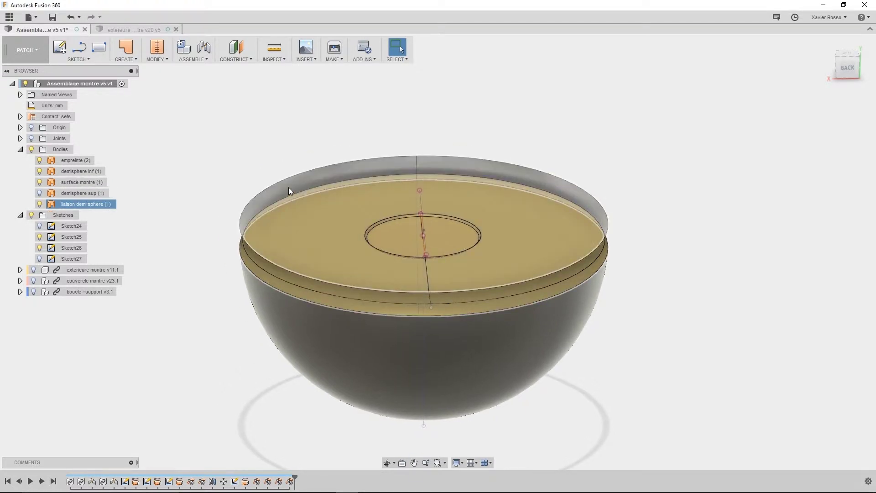
pyautogui.click(288, 188)
pyautogui.moveTo(305, 262)
pyautogui.keyDown('shift'); pyautogui.mouseDown(button='middle')
pyautogui.moveTo(313, 246)
pyautogui.moveTo(299, 242)
pyautogui.moveTo(313, 266)
pyautogui.mouseUp(button='middle'); pyautogui.keyUp('shift')
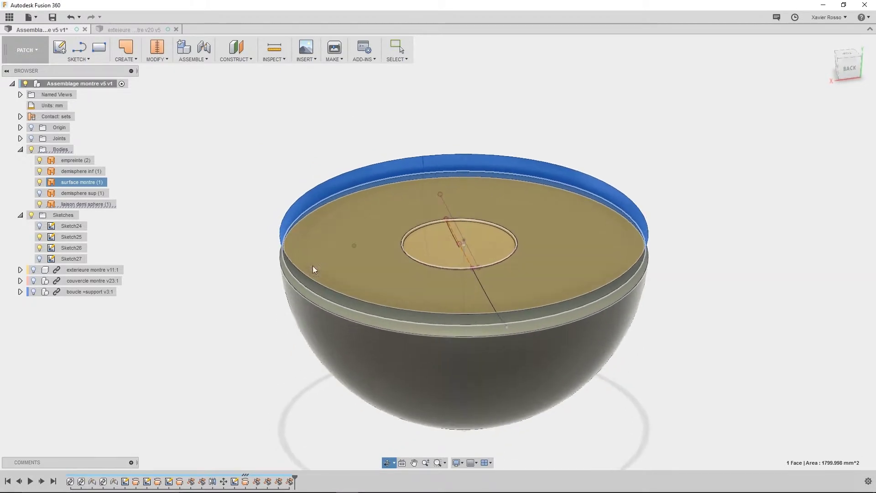
pyautogui.scroll(3, 253, 264)
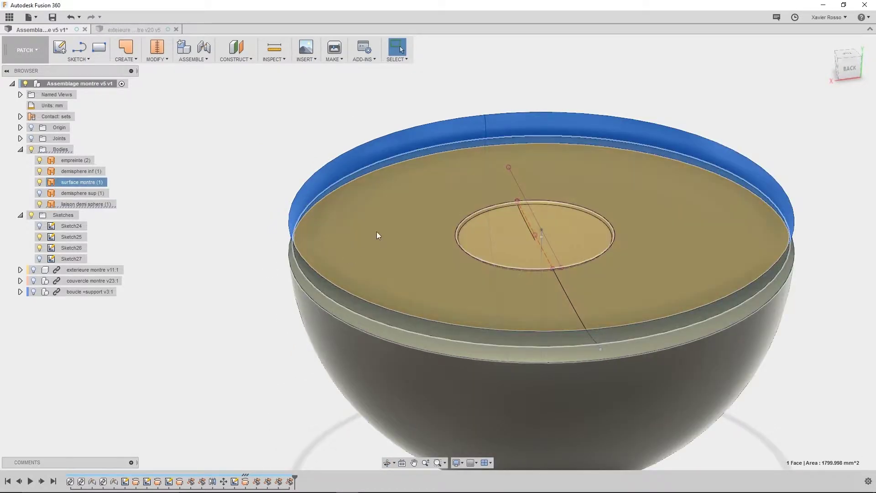
pyautogui.click(377, 232)
pyautogui.moveTo(377, 267); pyautogui.dragTo(308, 258, button='middle')
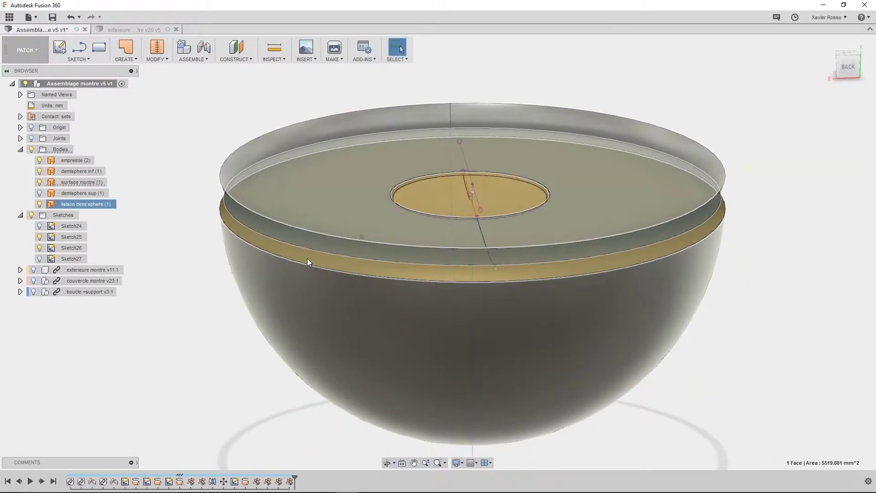
pyautogui.moveTo(180, 223); pyautogui.dragTo(204, 224, button='middle')
# Duplicate the liaison demi sphere body in place by copying and pasting it
pyautogui.click(109, 206)
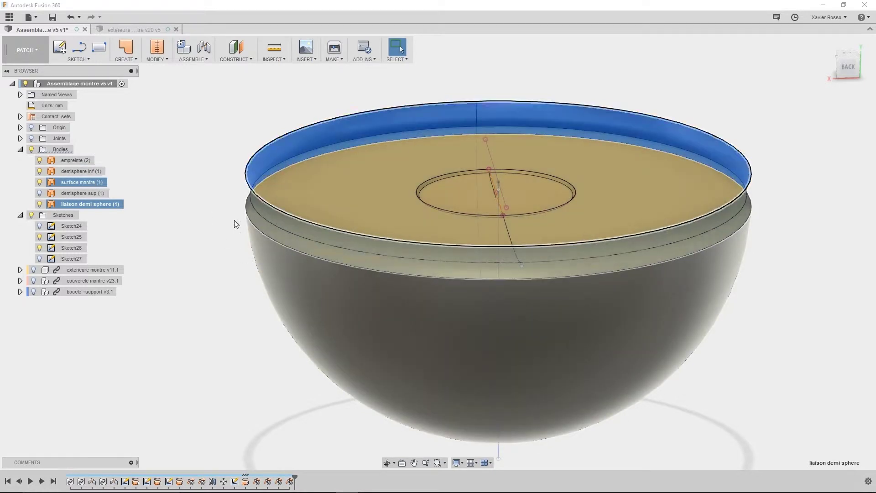
pyautogui.click(120, 227)
pyautogui.click(99, 206)
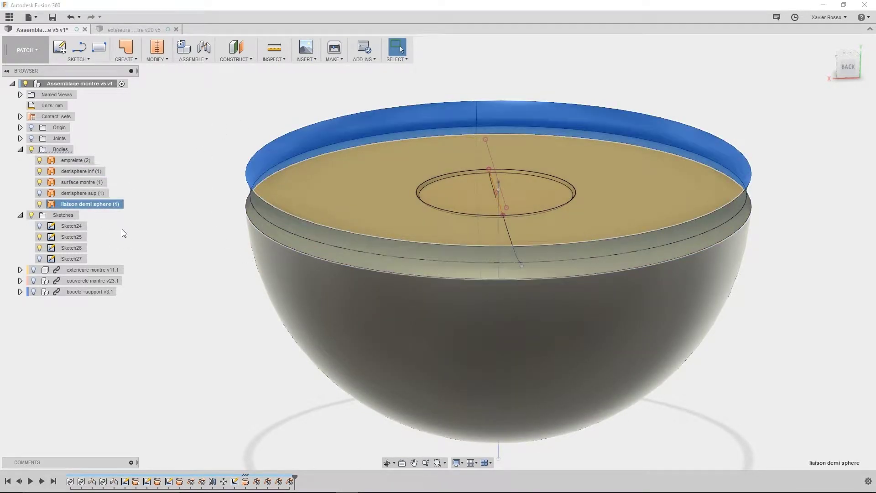
pyautogui.hotkey('ctrl', 'v')
pyautogui.click(665, 226)
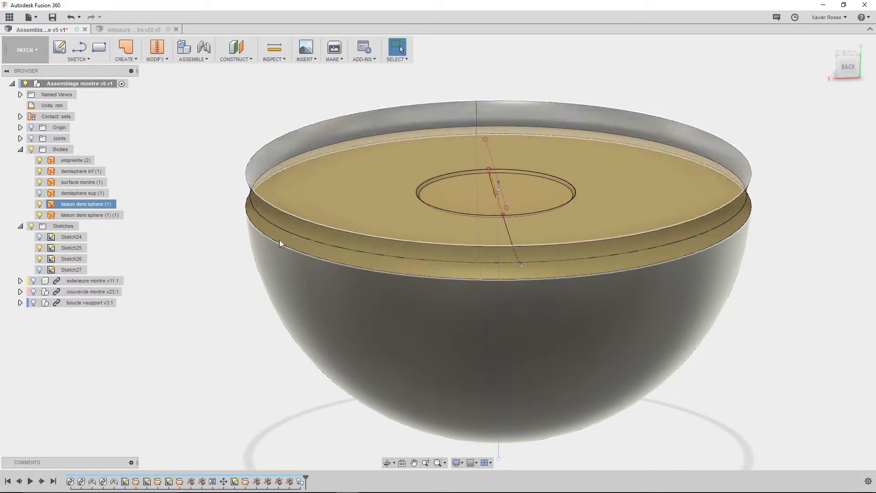
# Hide the duplicated liaison demi sphere (1) (1) body
pyautogui.click(40, 218)
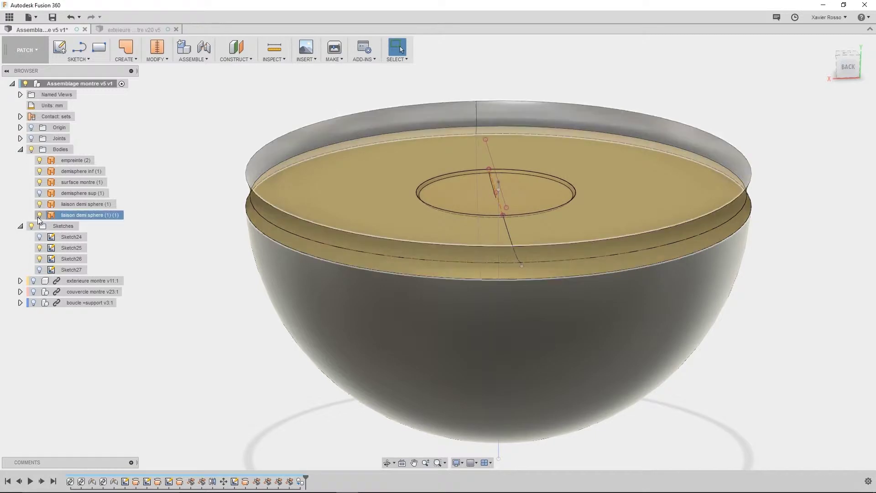
pyautogui.click(39, 216)
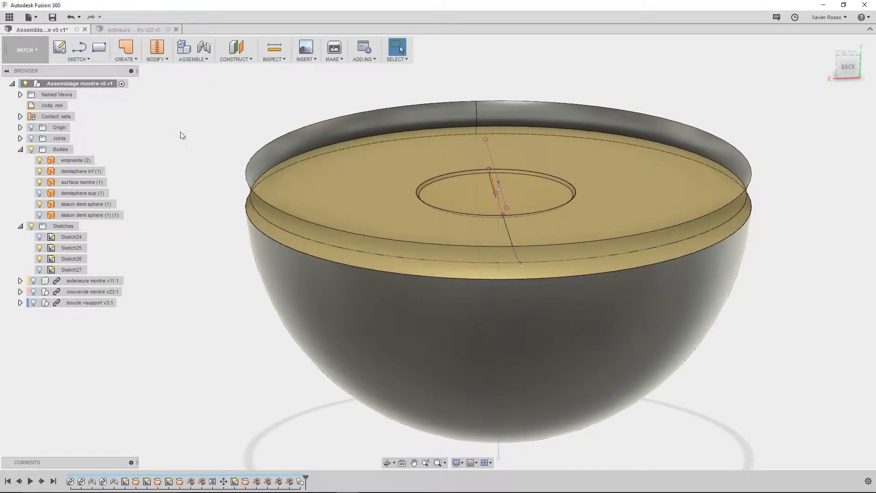
pyautogui.click(273, 147)
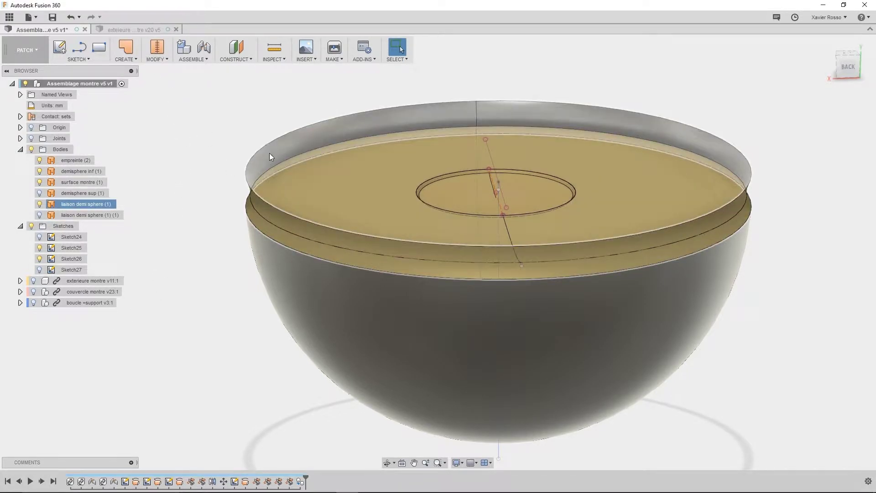
pyautogui.click(411, 113)
# Trim the liaison demi sphere ring with surface montre as the trim tool, removing the portion above the disc
pyautogui.click(166, 61)
pyautogui.click(163, 103)
pyautogui.click(275, 151)
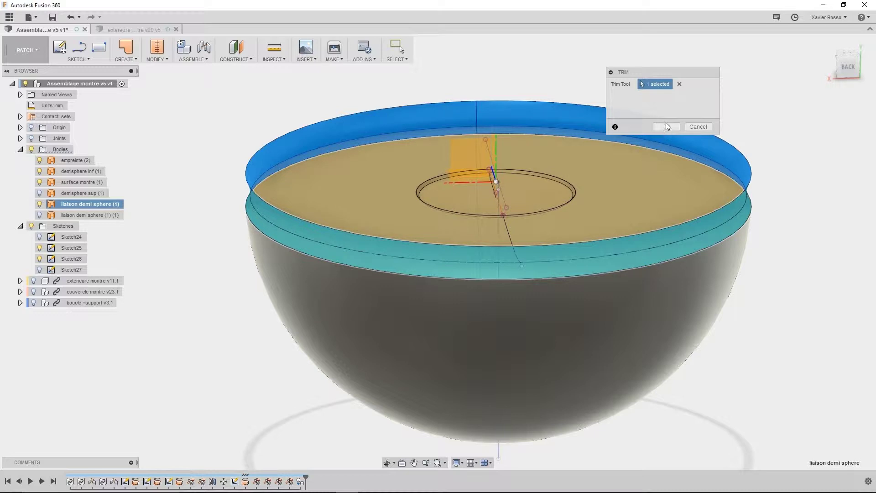
pyautogui.click(679, 85)
pyautogui.click(353, 175)
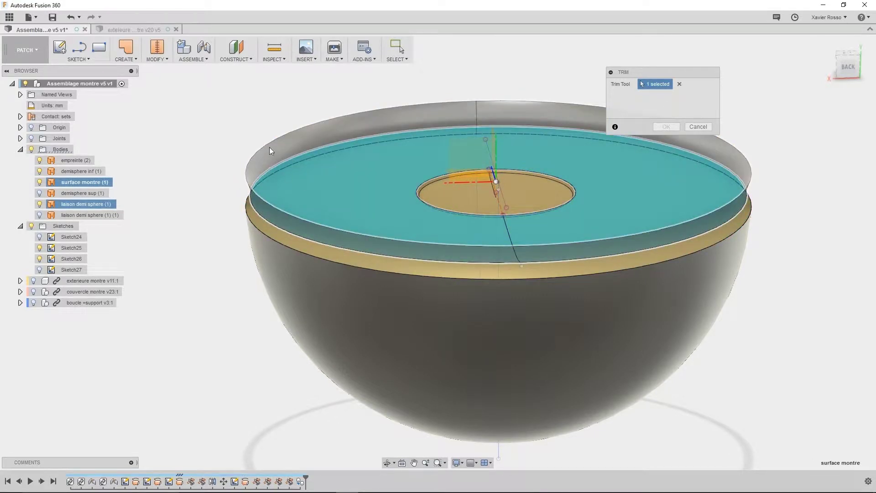
pyautogui.click(269, 150)
pyautogui.click(665, 126)
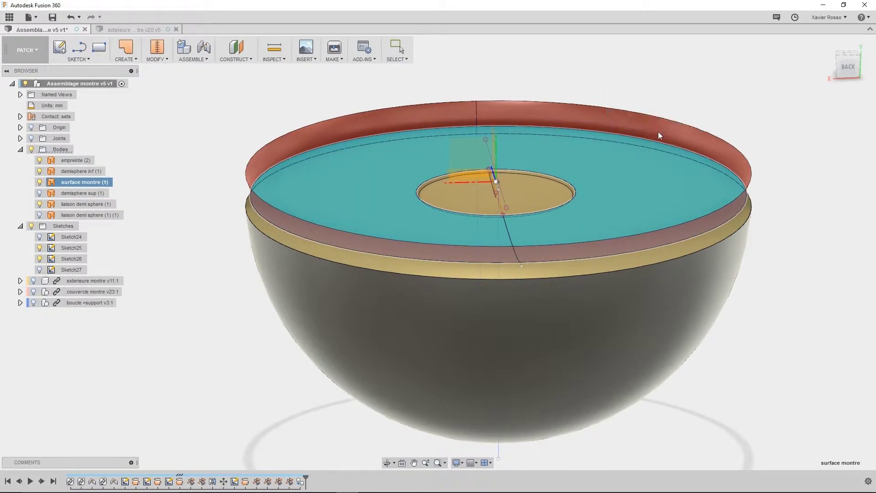
# Examine the outer rim of surface montre where it meets the trimmed connecting ring
pyautogui.scroll(-2, 223, 185)
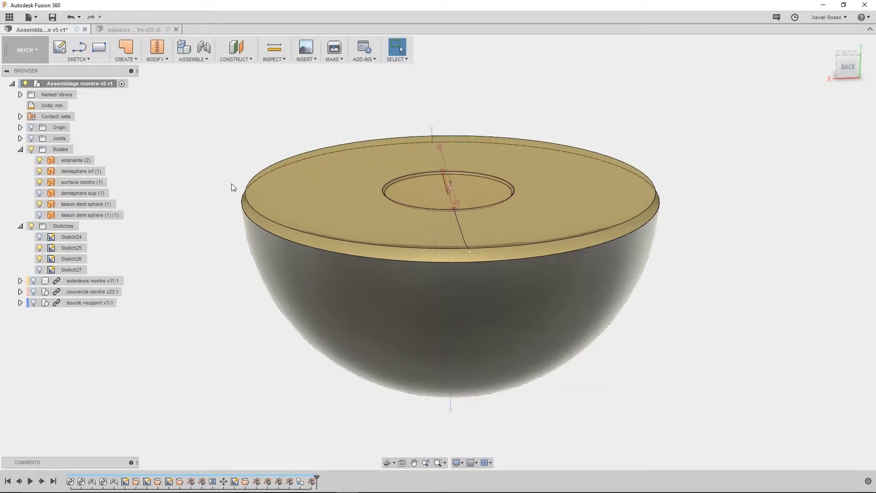
pyautogui.click(356, 226)
pyautogui.keyDown('shift'); pyautogui.moveTo(357, 225); pyautogui.dragTo(383, 215, button='middle'); pyautogui.keyUp('shift')
pyautogui.scroll(2, 554, 180)
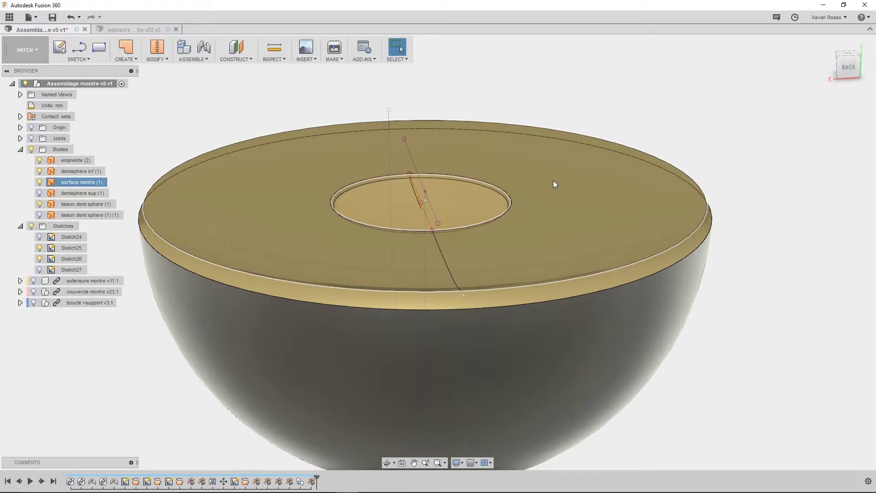
pyautogui.scroll(-2, 582, 178)
pyautogui.keyDown('shift'); pyautogui.moveTo(582, 178); pyautogui.dragTo(596, 248, button='middle'); pyautogui.keyUp('shift')
pyautogui.click(368, 141)
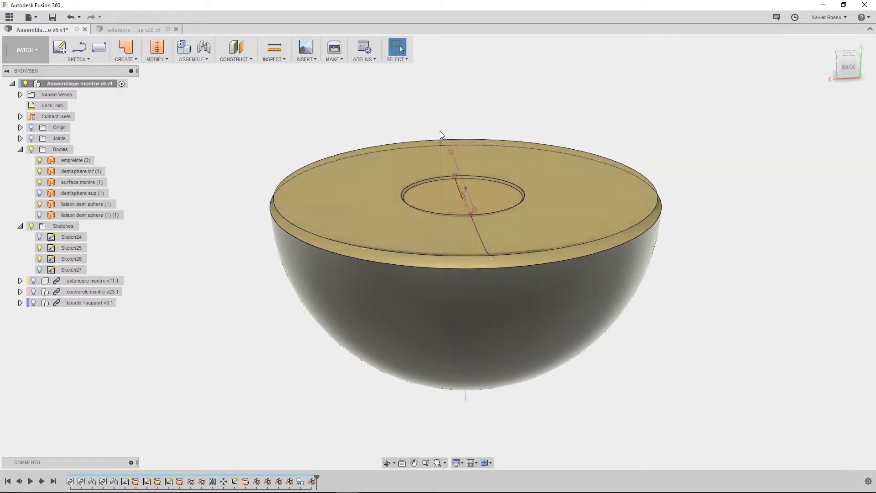
pyautogui.click(441, 320)
pyautogui.click(413, 123)
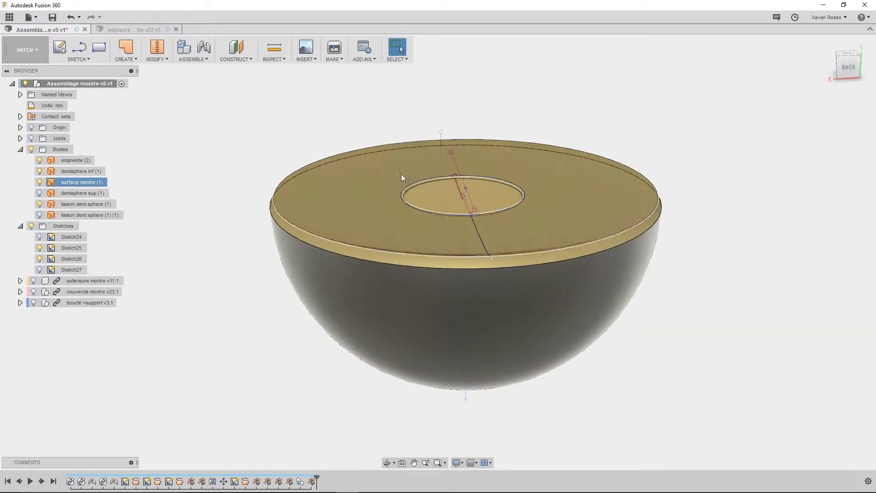
pyautogui.moveTo(405, 174); pyautogui.dragTo(403, 211, button='middle')
pyautogui.click(274, 243)
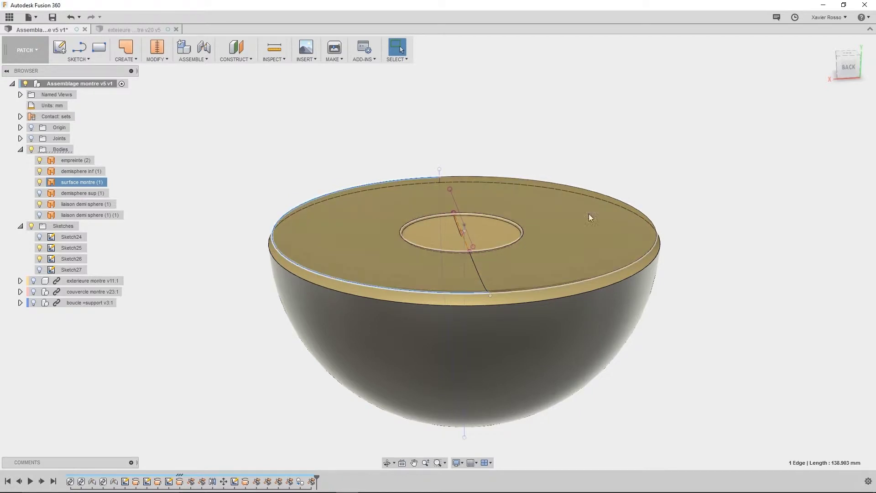
pyautogui.click(635, 207)
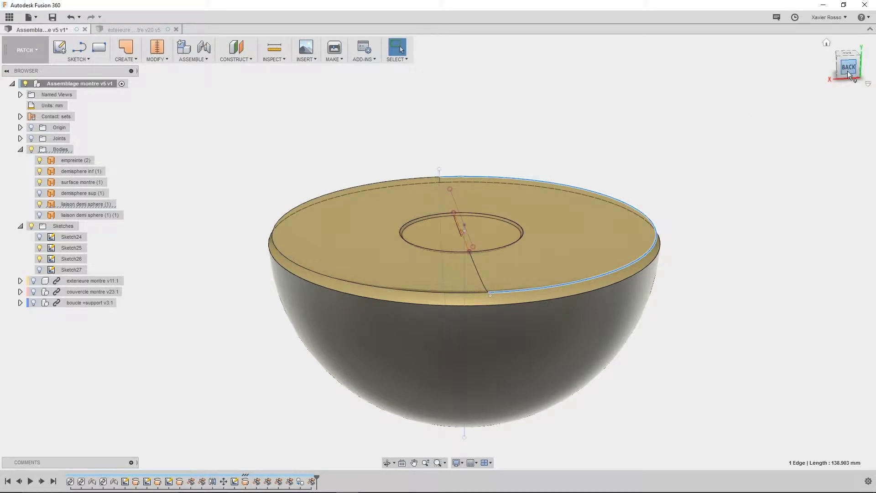
pyautogui.click(79, 54)
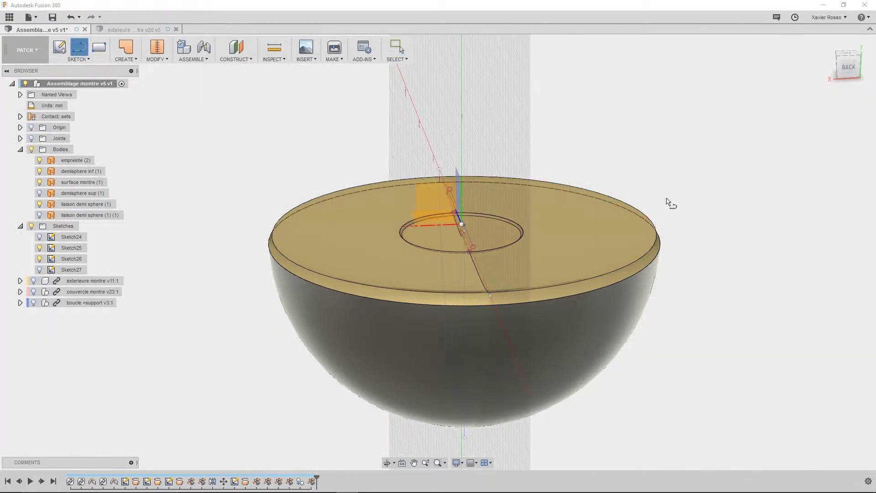
pyautogui.click(465, 196)
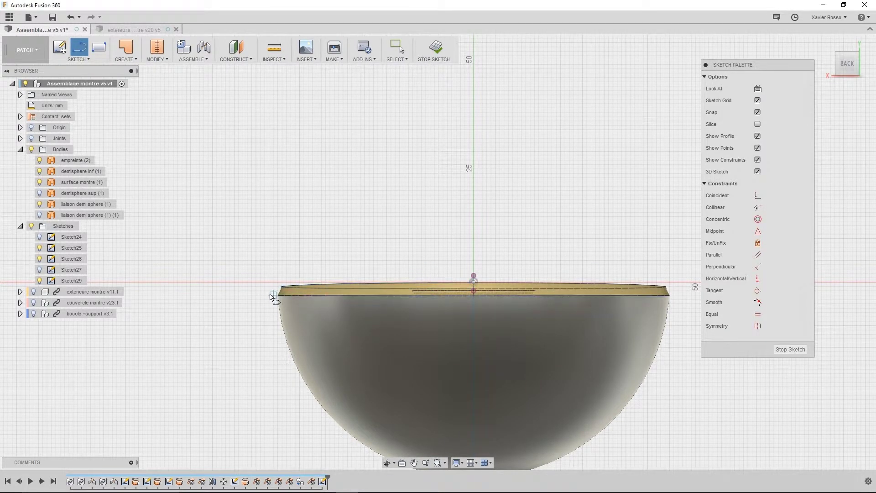
pyautogui.scroll(5, 280, 292)
pyautogui.moveTo(283, 291); pyautogui.dragTo(242, 288, button='middle')
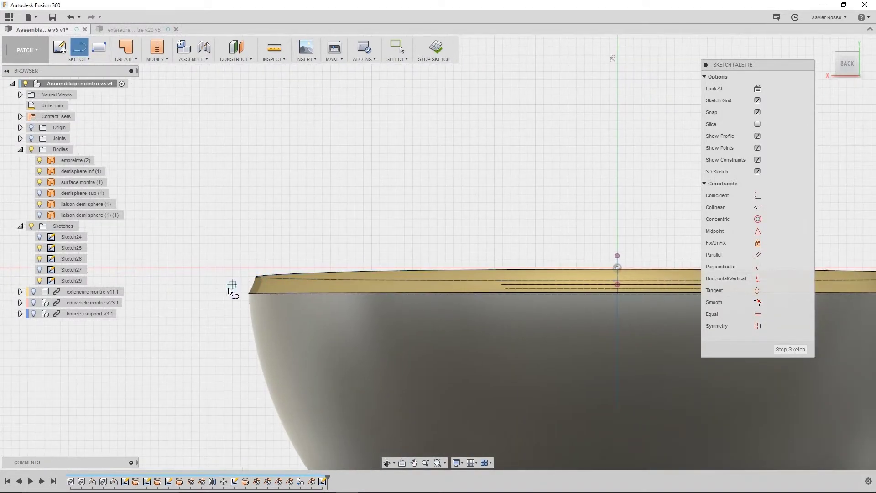
pyautogui.moveTo(861, 68)
pyautogui.click(827, 43)
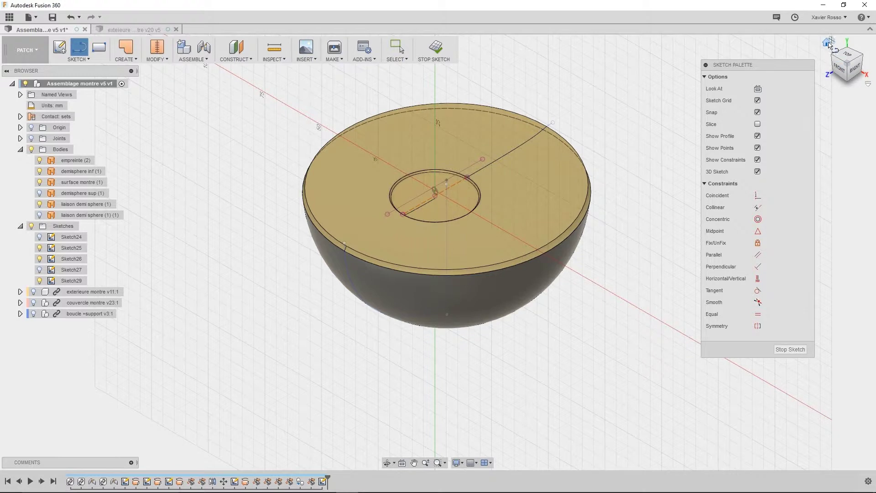
pyautogui.rightClick(829, 44)
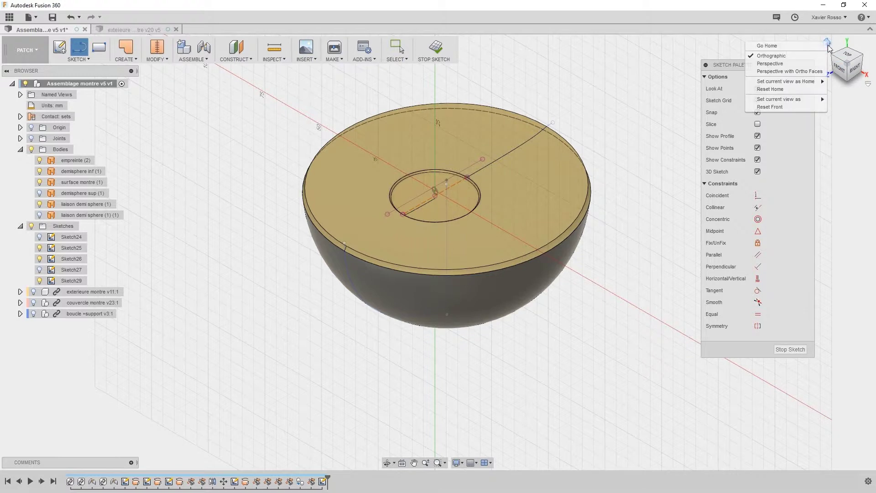
pyautogui.click(860, 69)
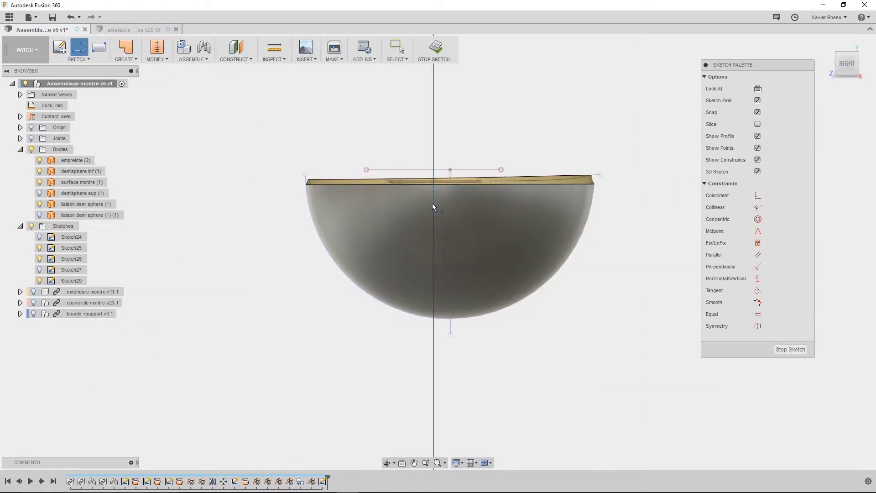
pyautogui.scroll(2, 432, 203)
pyautogui.scroll(1, 286, 188)
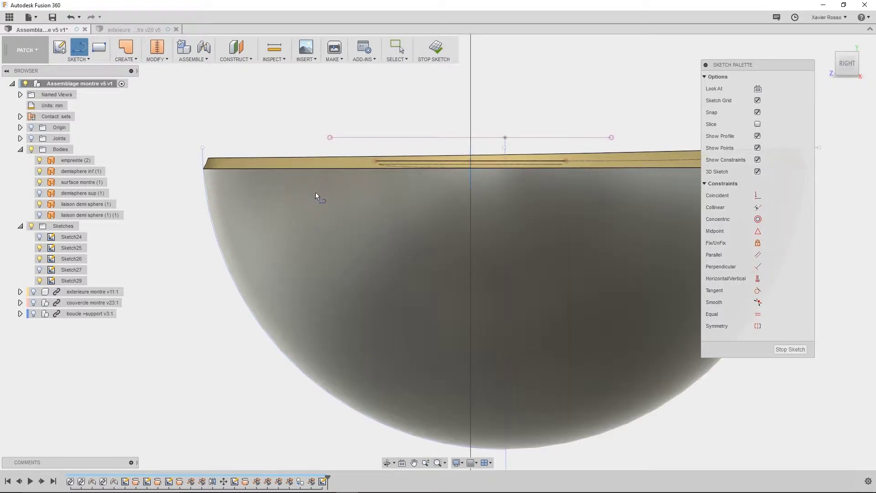
pyautogui.scroll(-4, 283, 287)
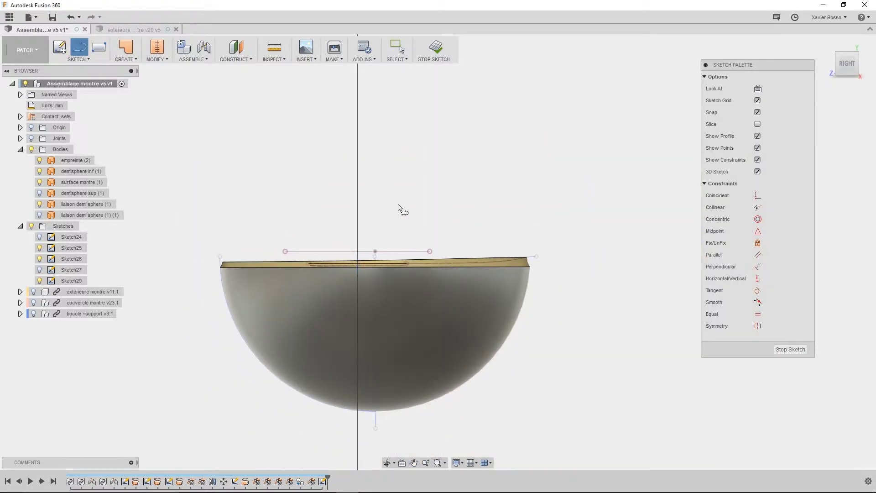
pyautogui.scroll(1, 280, 239)
pyautogui.scroll(1, 246, 247)
pyautogui.rightClick(502, 205)
pyautogui.click(471, 208)
pyautogui.keyDown('shift'); pyautogui.moveTo(472, 210); pyautogui.dragTo(435, 247, button='middle'); pyautogui.keyUp('shift')
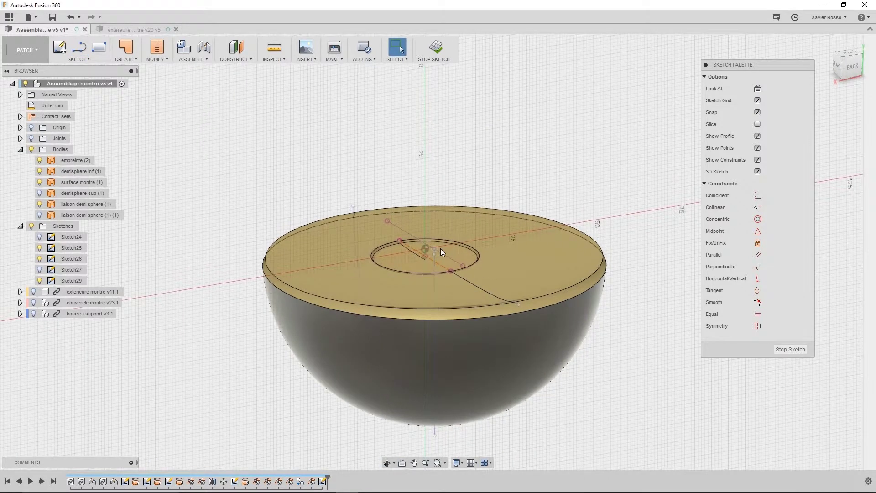
pyautogui.keyDown('shift'); pyautogui.moveTo(553, 222); pyautogui.dragTo(659, 151, button='middle'); pyautogui.keyUp('shift')
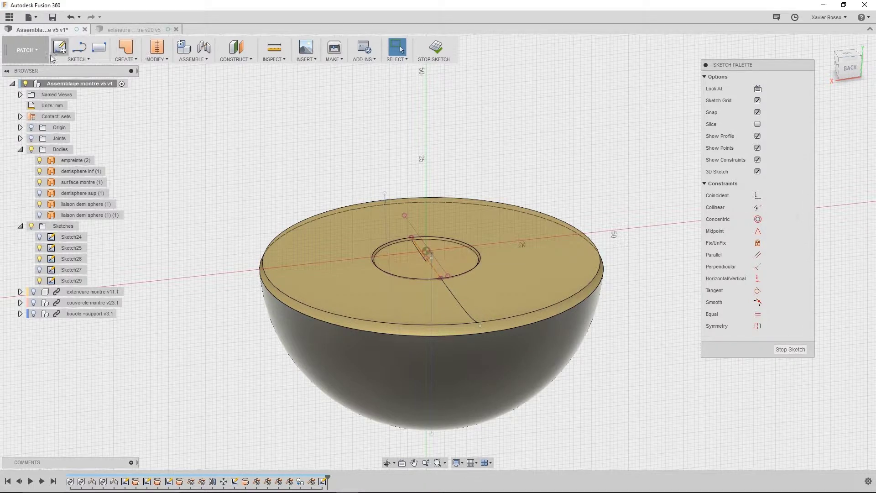
pyautogui.click(80, 47)
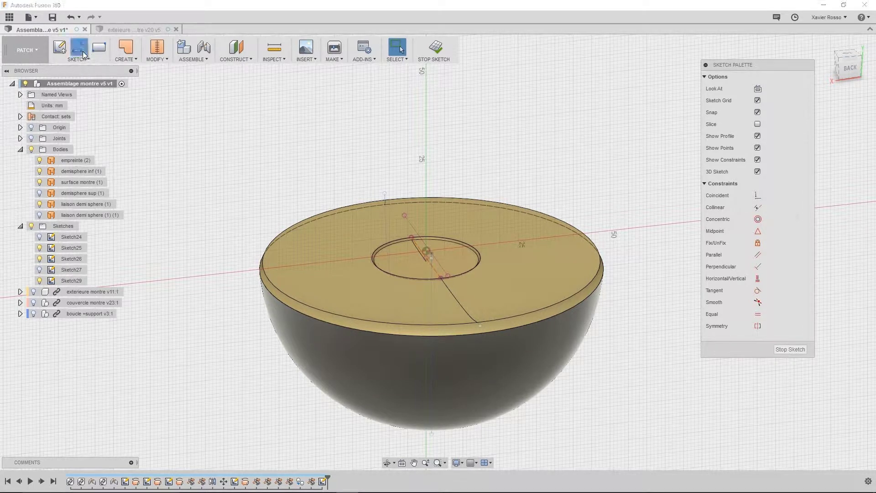
pyautogui.scroll(-2, 404, 233)
pyautogui.keyDown('shift'); pyautogui.moveTo(399, 246); pyautogui.dragTo(450, 247, button='middle'); pyautogui.keyUp('shift')
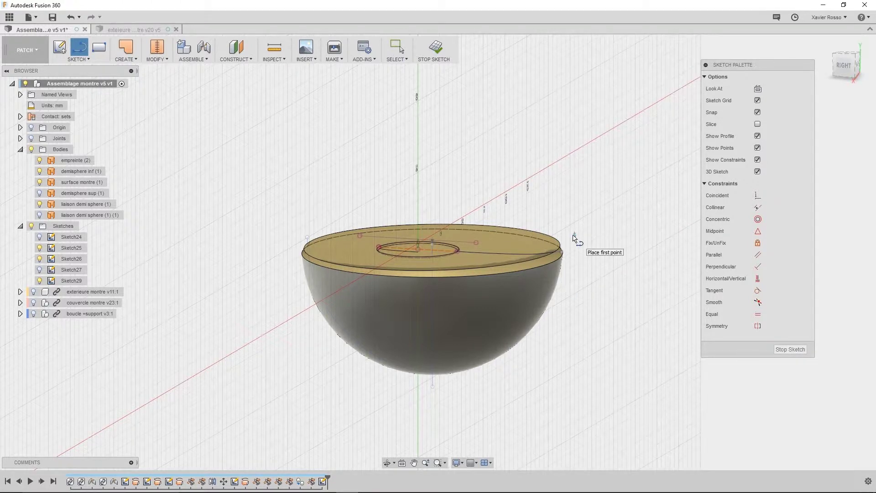
pyautogui.press('Escape')
pyautogui.hotkey('ctrl', 'z')
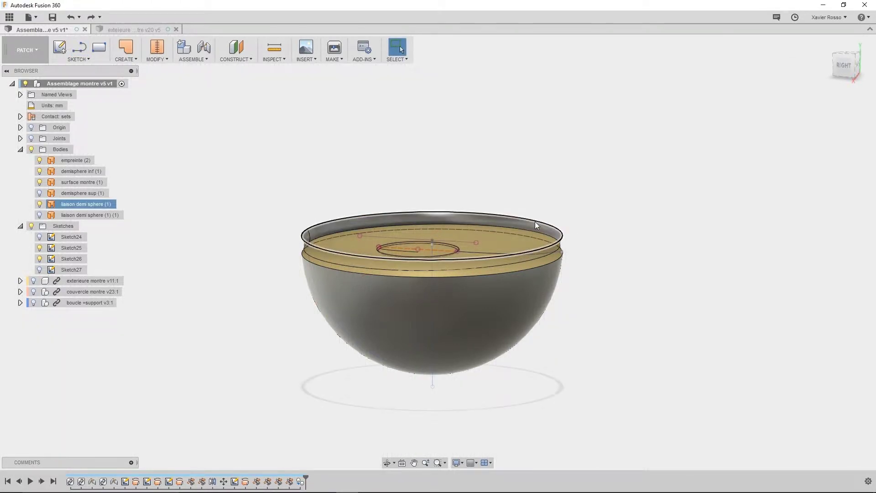
pyautogui.click(535, 221)
pyautogui.press('Delete')
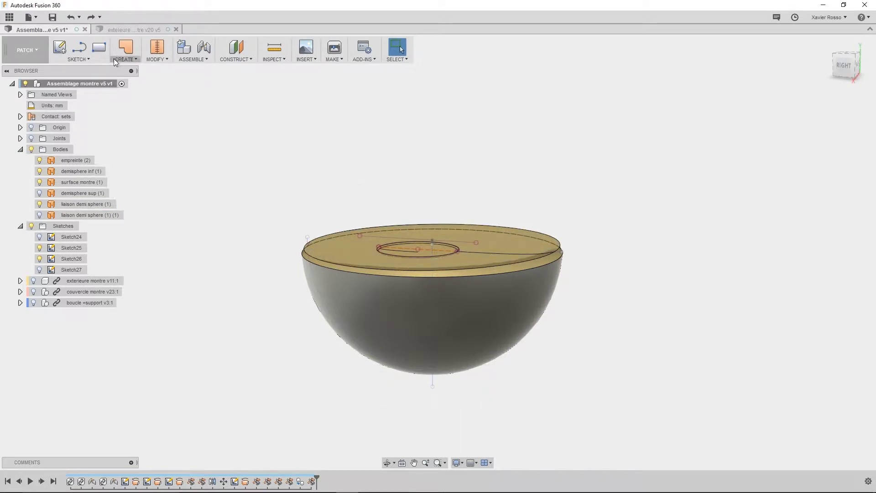
# Sketch a line about 92 mm long on the vertical plane seen from the right, crossing the ring and extending past both its sides
pyautogui.click(84, 54)
pyautogui.keyDown('shift'); pyautogui.moveTo(463, 186); pyautogui.dragTo(481, 196, button='middle'); pyautogui.keyUp('shift')
pyautogui.click(393, 220)
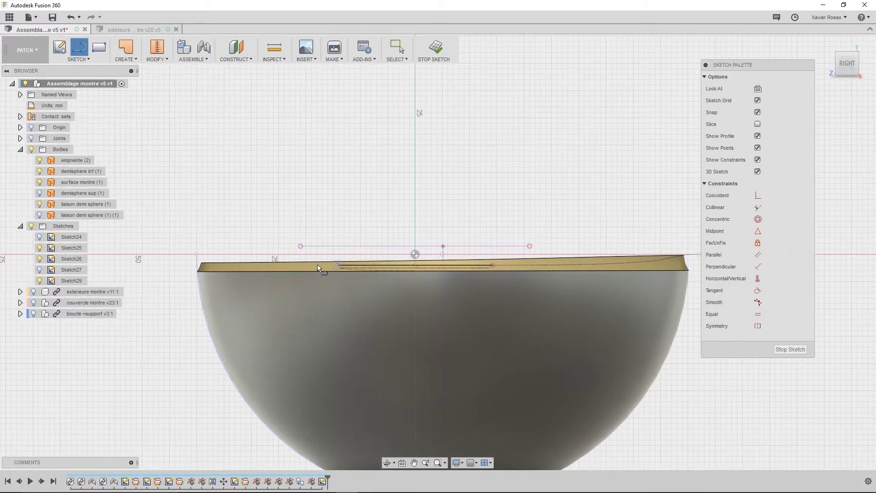
pyautogui.scroll(5, 197, 267)
pyautogui.scroll(2, 184, 260)
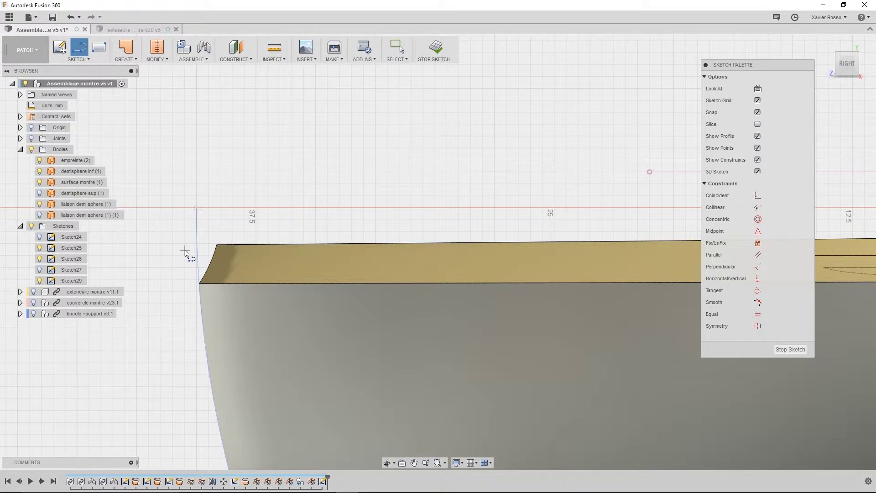
pyautogui.click(186, 251)
pyautogui.scroll(-6, 448, 291)
pyautogui.moveTo(607, 311); pyautogui.dragTo(320, 302, button='middle')
pyautogui.moveTo(570, 301); pyautogui.dragTo(212, 306, button='middle')
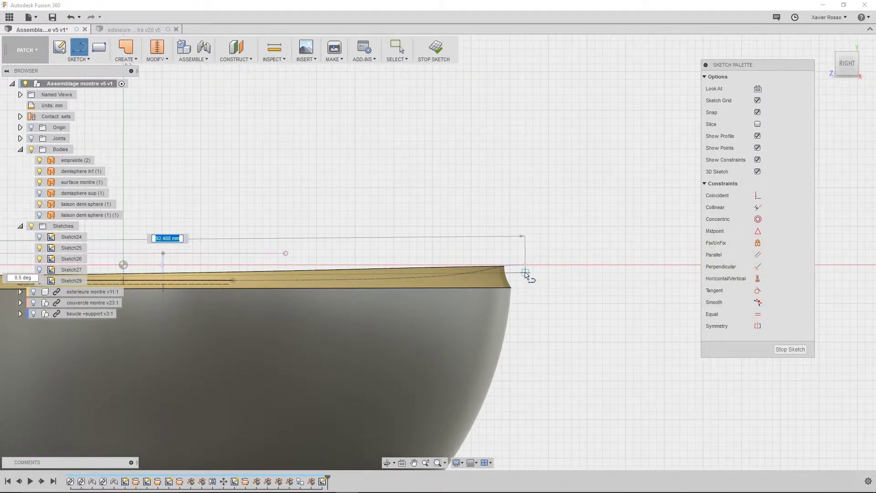
pyautogui.click(524, 276)
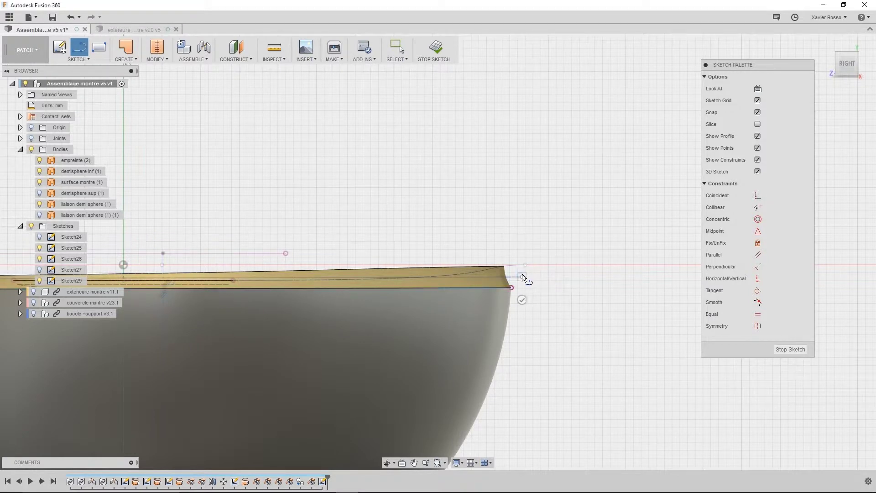
pyautogui.press('Escape')
# Try to constrain the sketched cutting line across the ring to horizontal
pyautogui.click(758, 278)
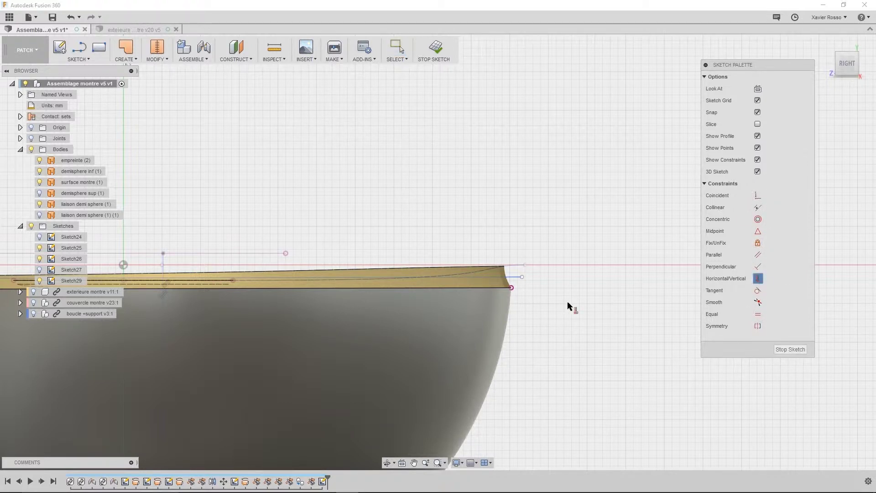
pyautogui.click(515, 280)
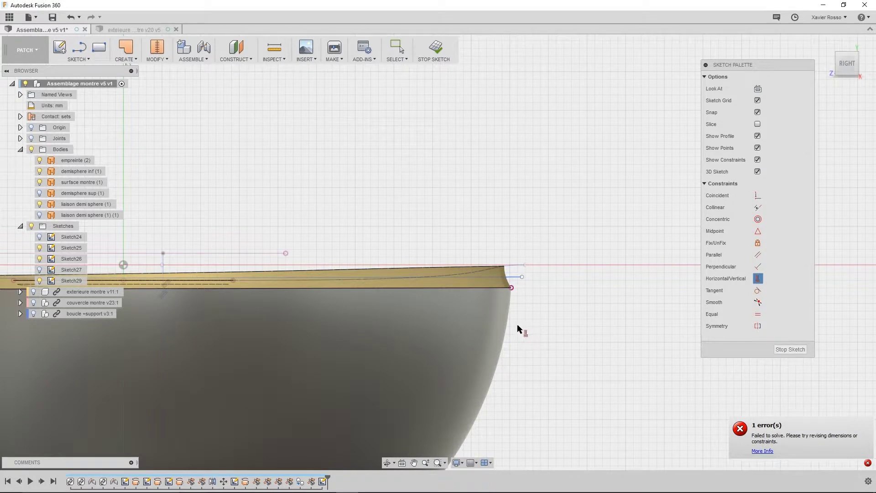
pyautogui.moveTo(560, 301); pyautogui.dragTo(693, 290, button='middle')
pyautogui.scroll(-5, 557, 288)
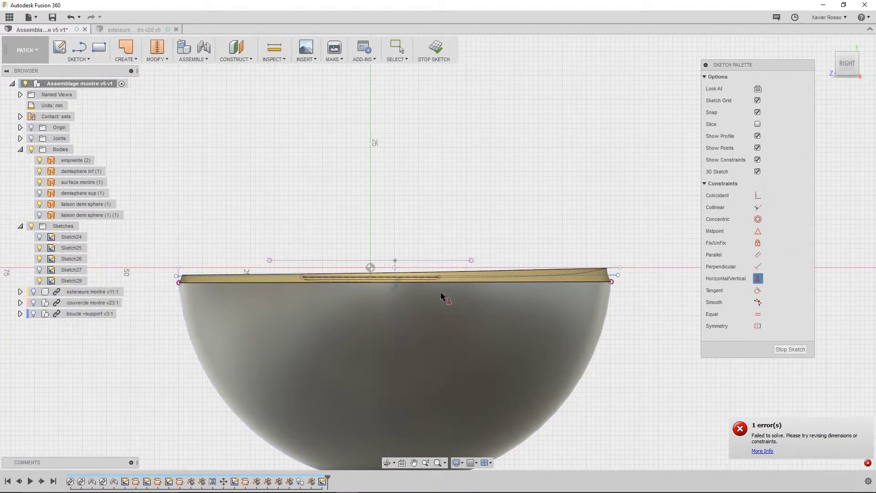
pyautogui.scroll(1, 403, 292)
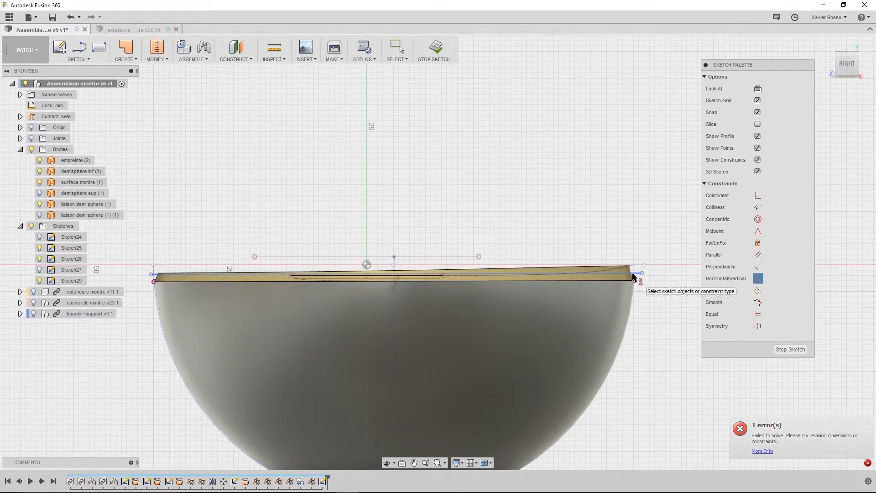
pyautogui.scroll(5, 182, 288)
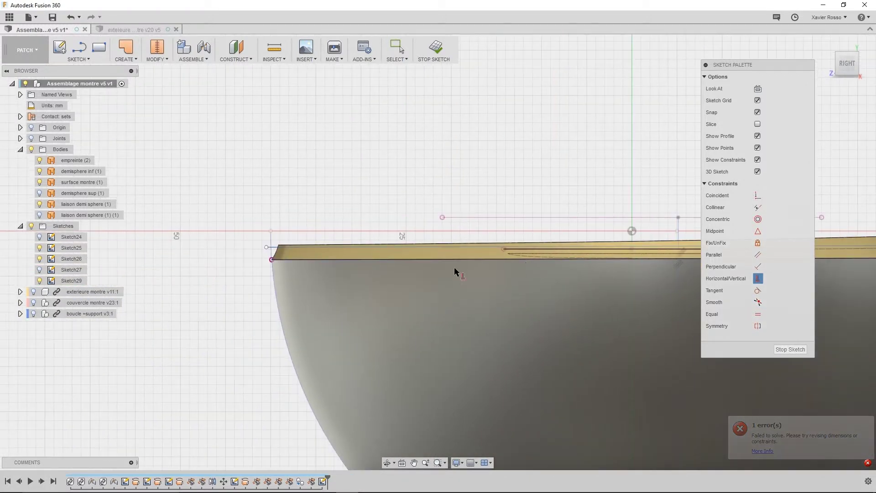
# Delete the sketched cutting line that crosses the ring
pyautogui.click(227, 242)
pyautogui.rightClick(217, 255)
pyautogui.click(182, 256)
pyautogui.scroll(-3, 222, 329)
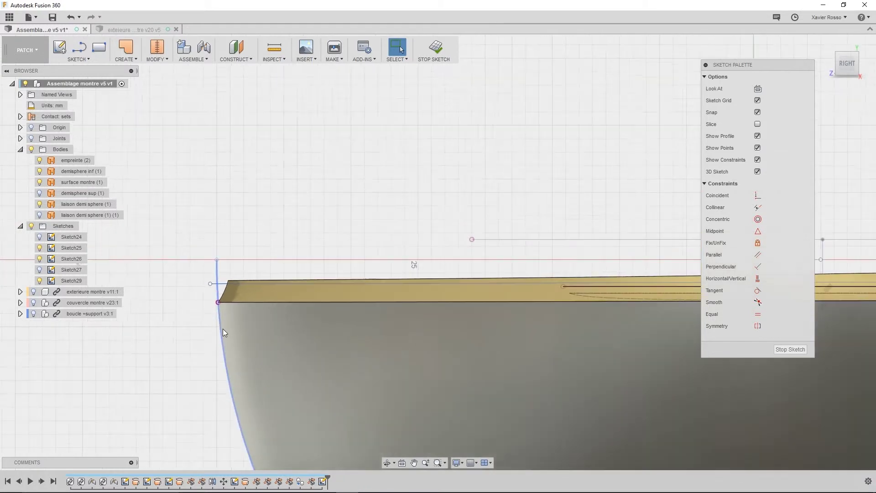
pyautogui.scroll(-5, 371, 307)
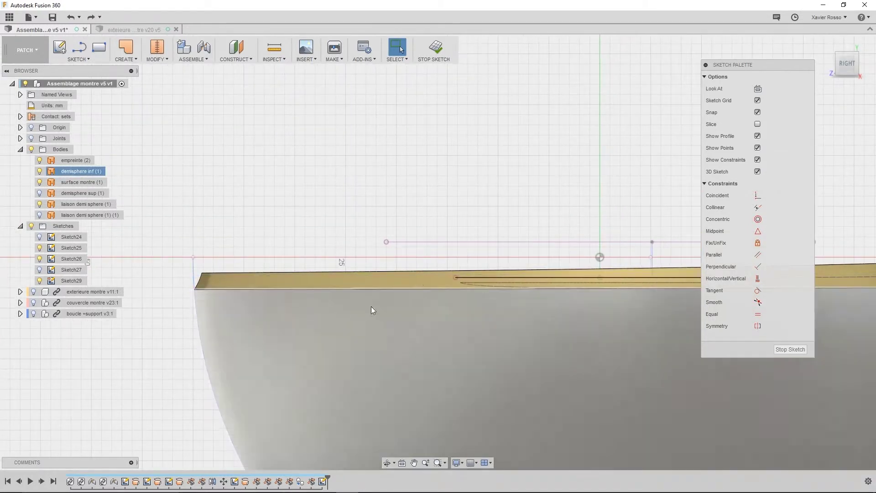
# Sketch a new line about 102 mm long through the ring, extending past both its sides, and constrain it horizontal
pyautogui.click(79, 47)
pyautogui.scroll(5, 330, 295)
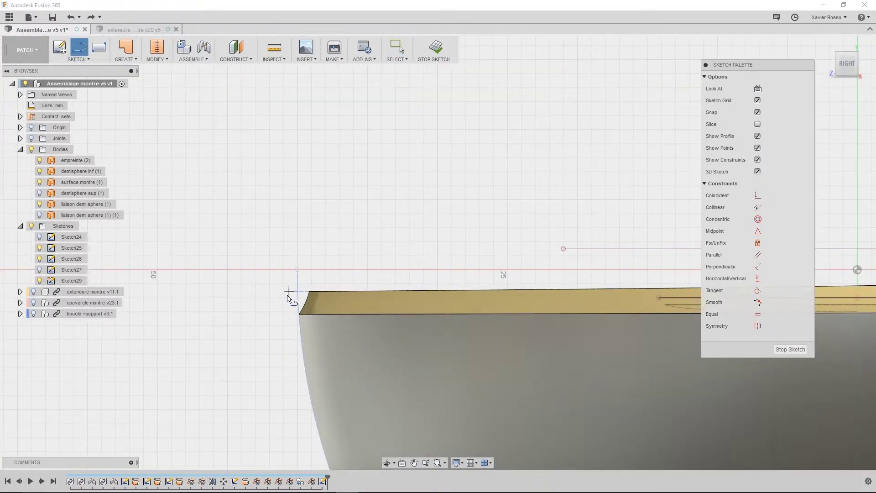
pyautogui.scroll(3, 285, 299)
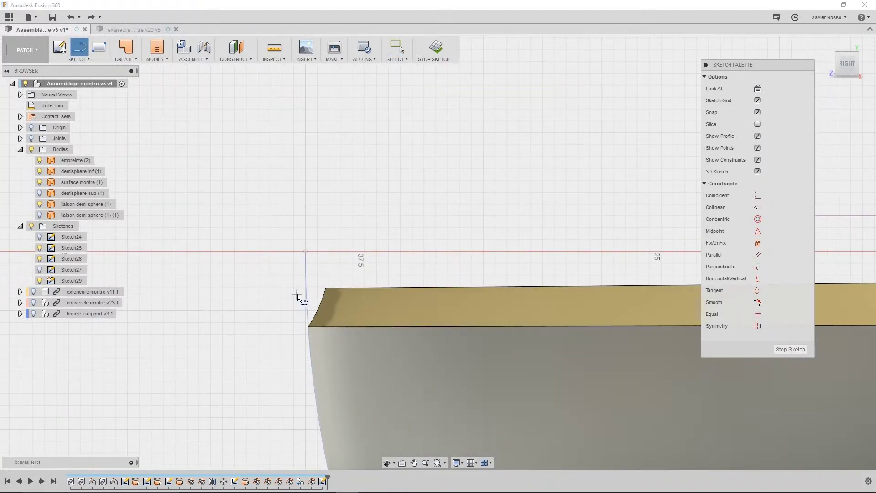
pyautogui.click(298, 294)
pyautogui.moveTo(696, 312); pyautogui.dragTo(246, 316, button='middle')
pyautogui.scroll(-8, 502, 314)
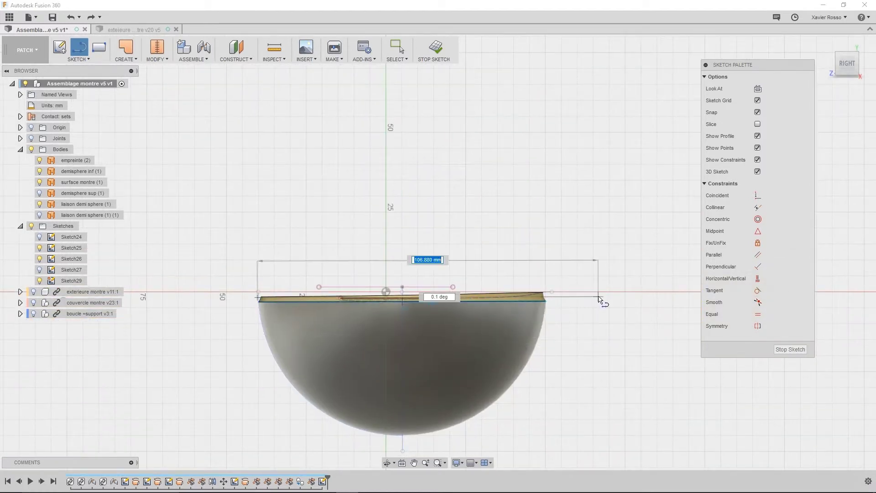
pyautogui.scroll(5, 595, 299)
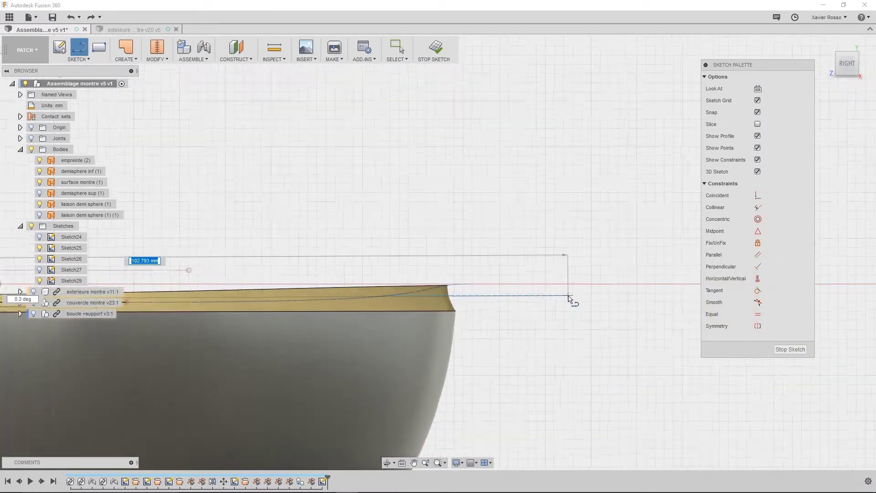
pyautogui.click(564, 297)
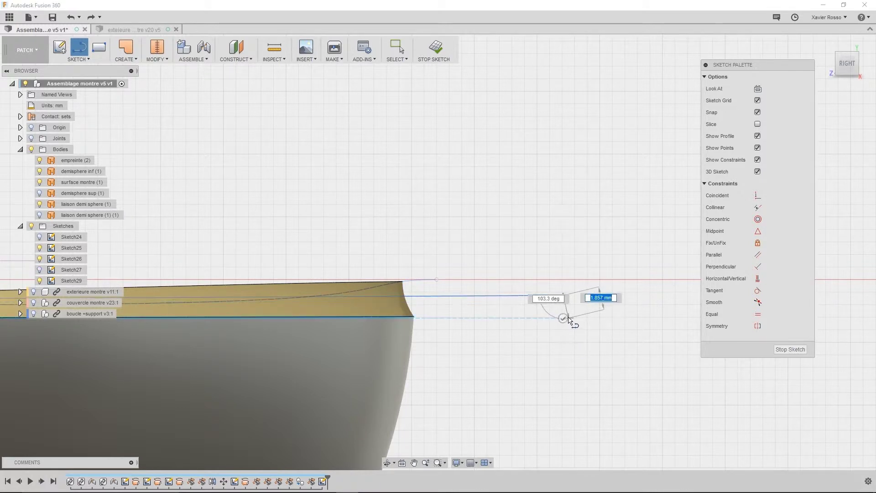
pyautogui.rightClick(669, 311)
pyautogui.click(700, 310)
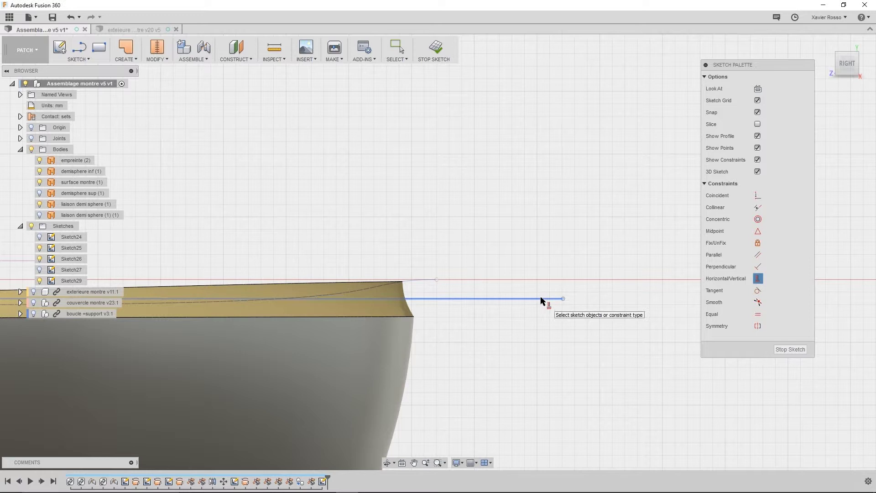
pyautogui.moveTo(422, 333); pyautogui.dragTo(597, 329, button='middle')
pyautogui.rightClick(597, 330)
pyautogui.click(626, 333)
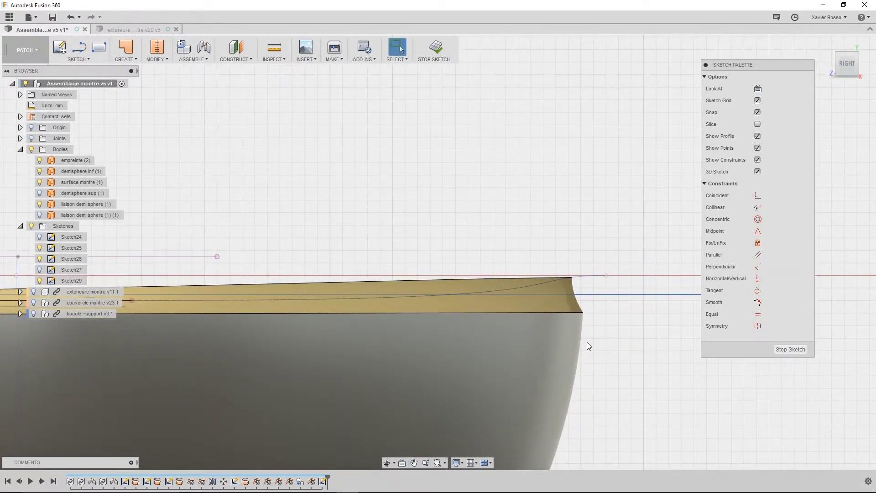
# Check the horizontal line's path along the ring, select the line and finish the sketch
pyautogui.scroll(-3, 325, 345)
pyautogui.moveTo(283, 331); pyautogui.dragTo(318, 335, button='middle')
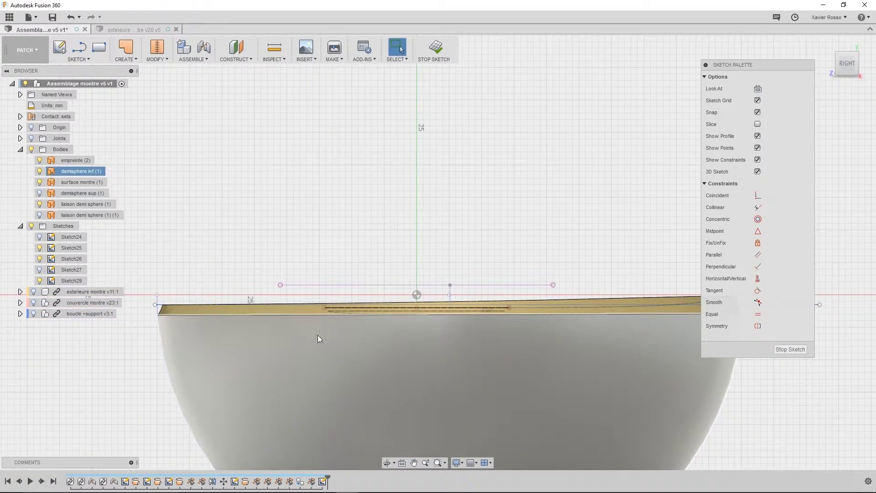
pyautogui.scroll(5, 174, 319)
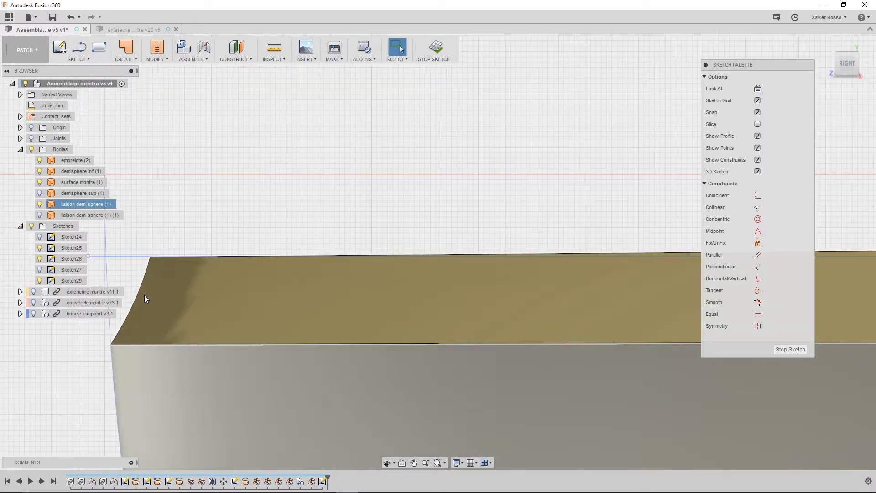
pyautogui.moveTo(205, 280); pyautogui.dragTo(202, 289)
pyautogui.moveTo(547, 285); pyautogui.dragTo(206, 297, button='middle')
pyautogui.moveTo(676, 322); pyautogui.dragTo(219, 289, button='middle')
pyautogui.moveTo(703, 286); pyautogui.dragTo(330, 299, button='middle')
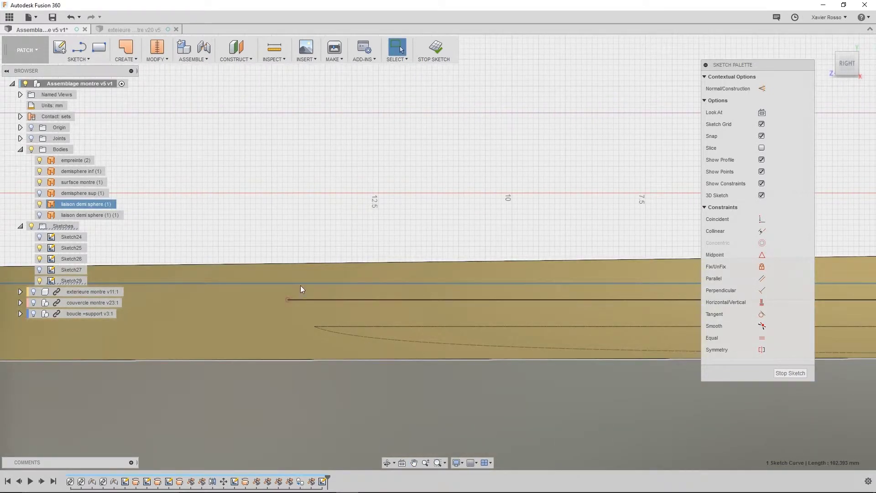
pyautogui.click(790, 373)
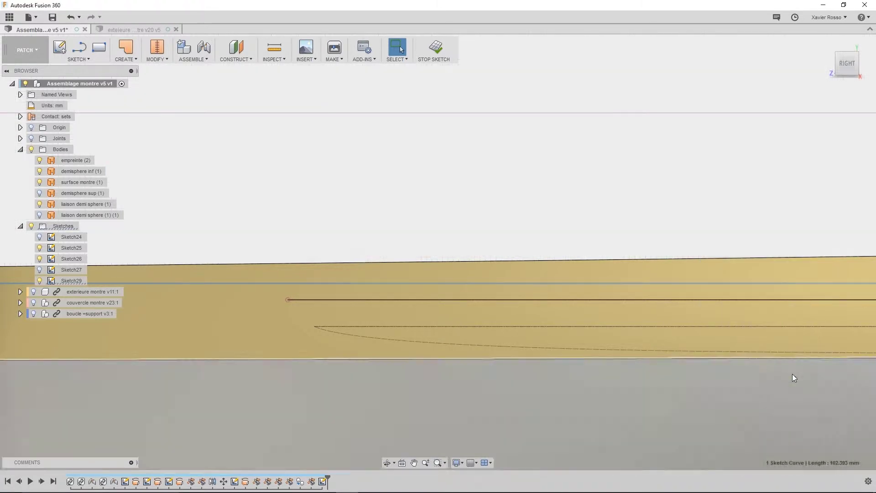
# Extrude the horizontal line symmetrically 67 mm as a new surface body covering the whole disc
pyautogui.scroll(-8, 513, 325)
pyautogui.keyDown('shift'); pyautogui.moveTo(508, 306); pyautogui.dragTo(436, 311, button='middle'); pyautogui.keyUp('shift')
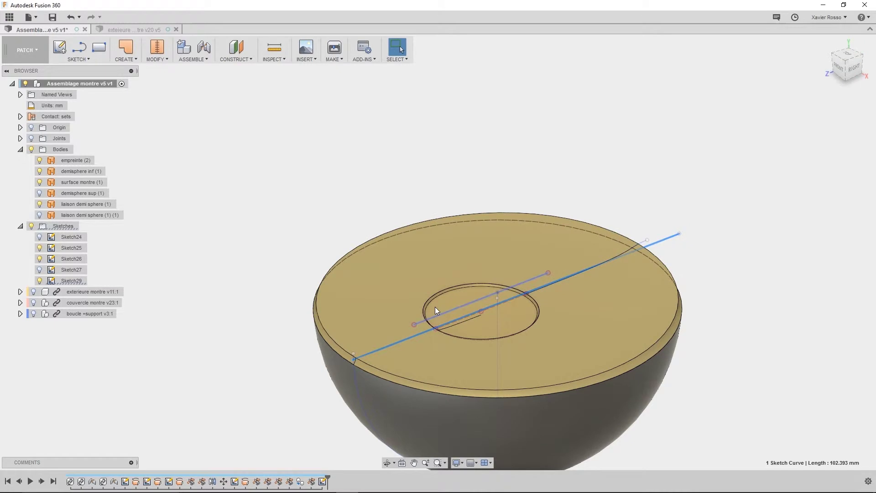
pyautogui.click(116, 60)
pyautogui.click(125, 71)
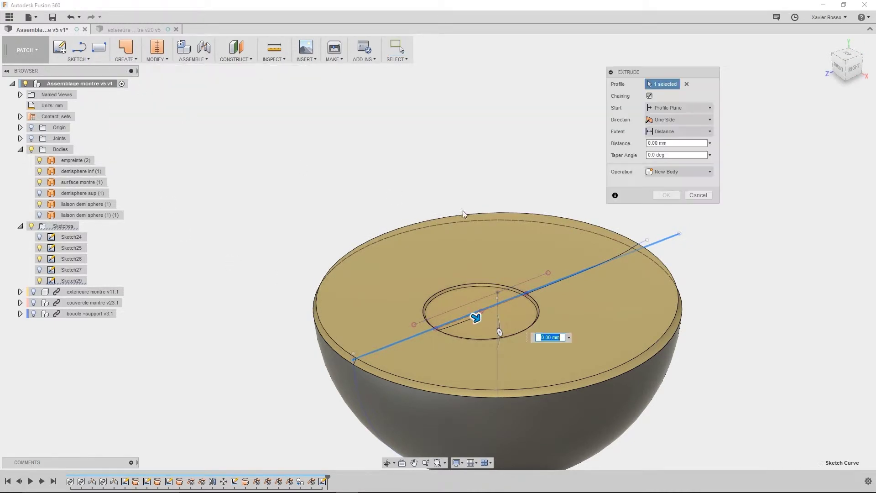
pyautogui.moveTo(476, 318); pyautogui.dragTo(657, 413)
pyautogui.click(681, 119)
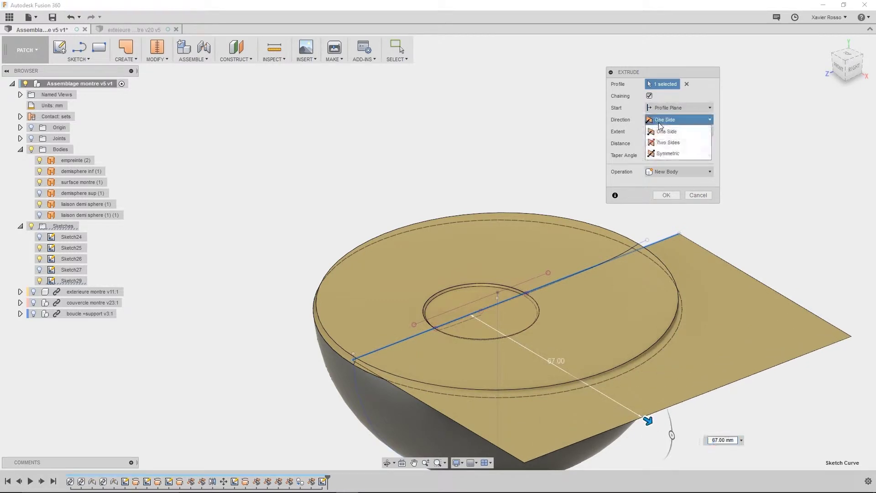
pyautogui.click(664, 149)
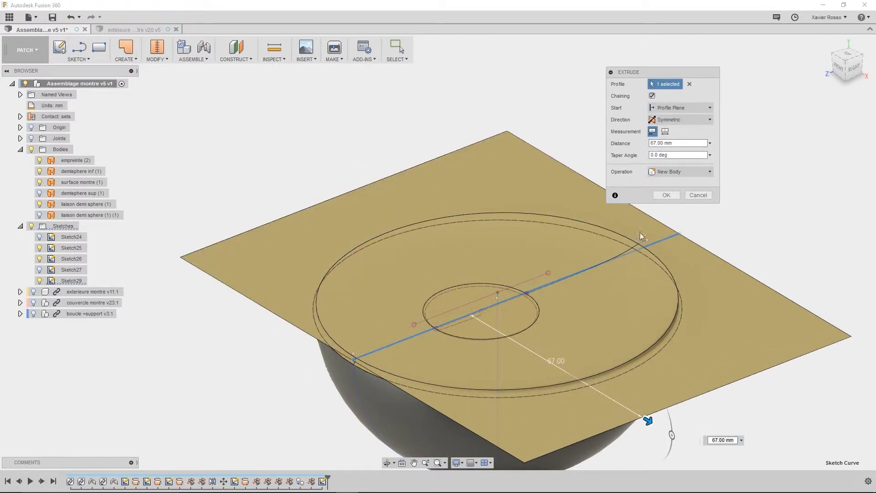
pyautogui.click(670, 197)
# Trim surface montre with the extruded flat surface as the trim tool, removing its outer rim above that surface
pyautogui.moveTo(656, 216)
pyautogui.keyDown('shift'); pyautogui.mouseDown(button='middle')
pyautogui.moveTo(659, 180)
pyautogui.moveTo(632, 206)
pyautogui.moveTo(716, 150)
pyautogui.moveTo(680, 207)
pyautogui.moveTo(661, 192)
pyautogui.moveTo(667, 188)
pyautogui.moveTo(659, 202)
pyautogui.mouseUp(button='middle'); pyautogui.keyUp('shift')
pyautogui.click(158, 59)
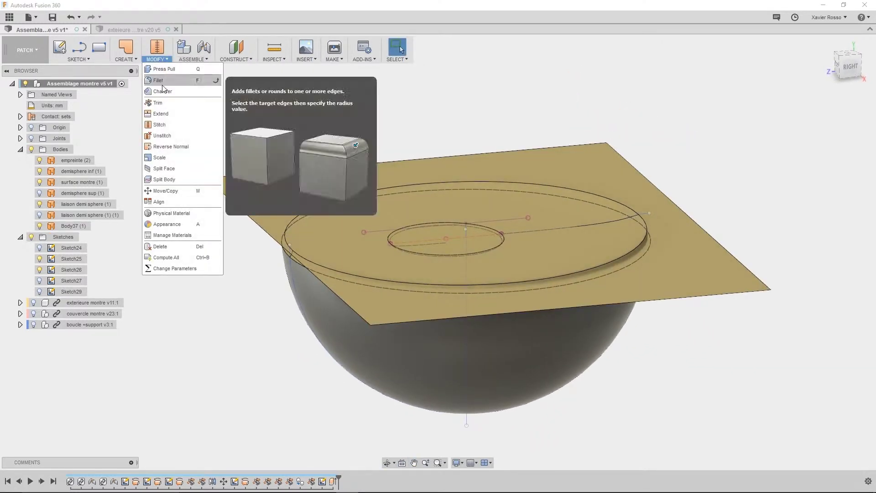
pyautogui.click(162, 100)
pyautogui.click(645, 256)
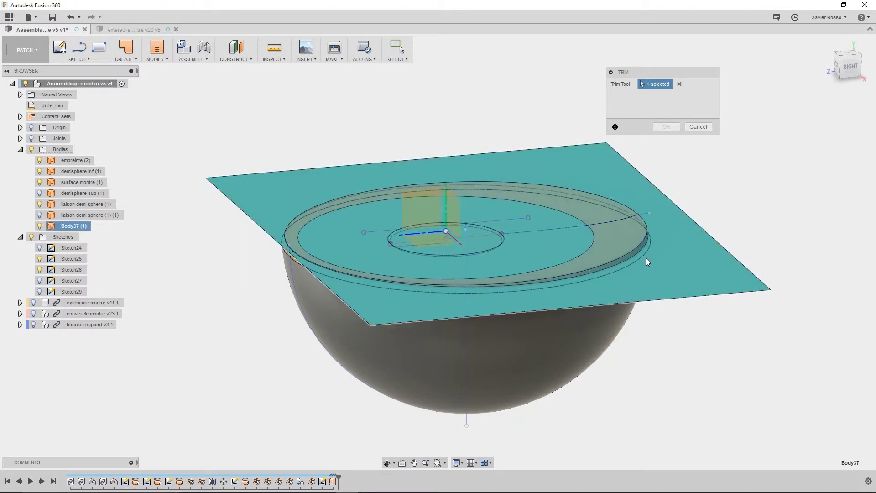
pyautogui.keyDown('shift'); pyautogui.moveTo(635, 263); pyautogui.dragTo(627, 246, button='middle'); pyautogui.keyUp('shift')
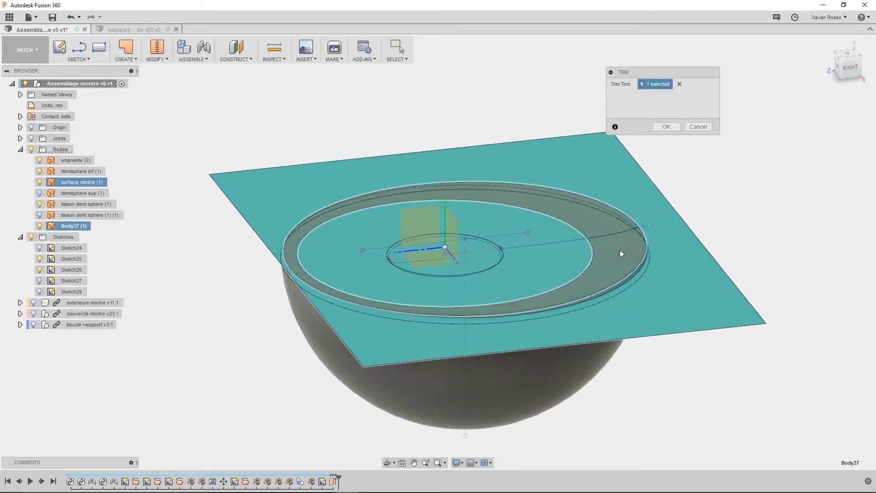
pyautogui.click(671, 126)
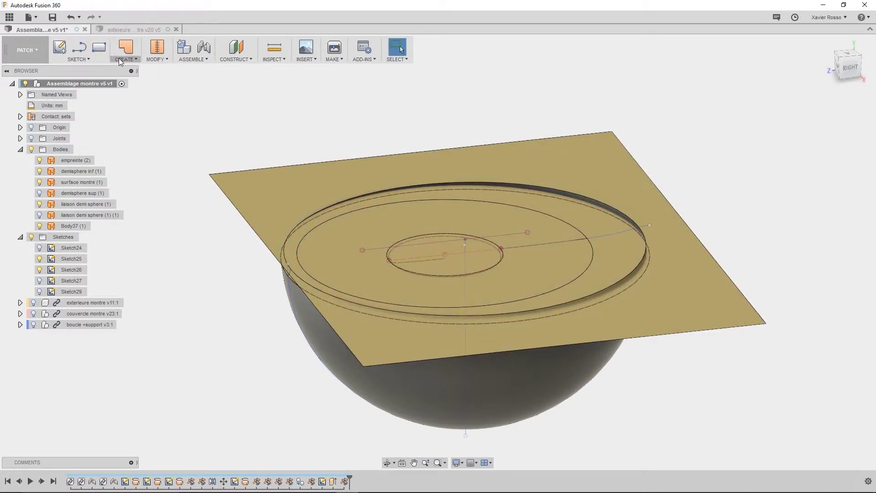
# Trim the liaison demi sphere ring with the extruded flat surface as the trim tool, removing the portion above it
pyautogui.click(156, 57)
pyautogui.click(166, 101)
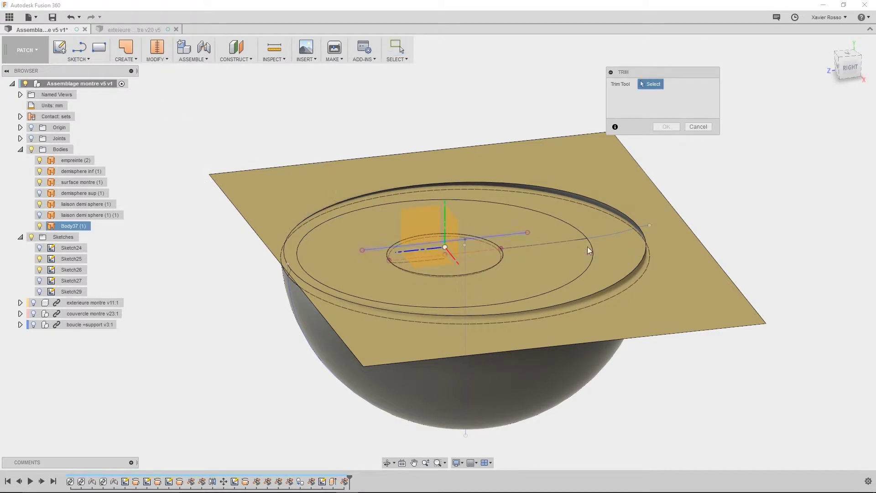
pyautogui.click(683, 270)
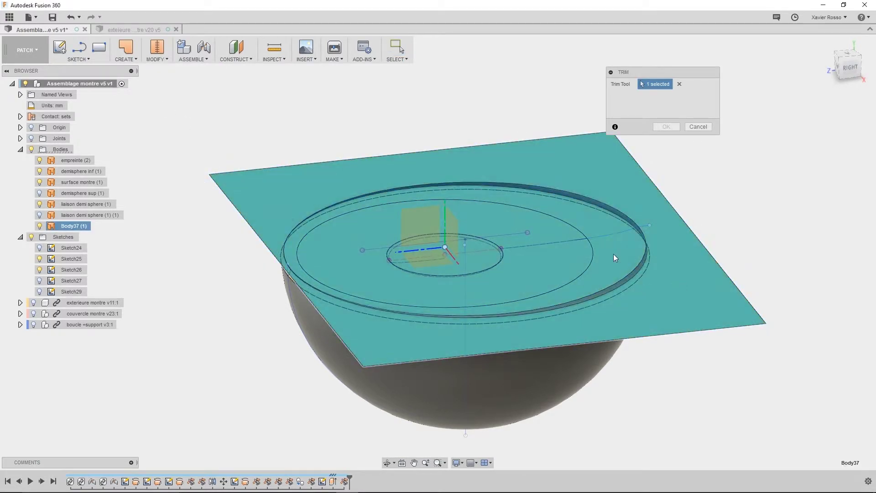
pyautogui.click(605, 204)
pyautogui.click(664, 128)
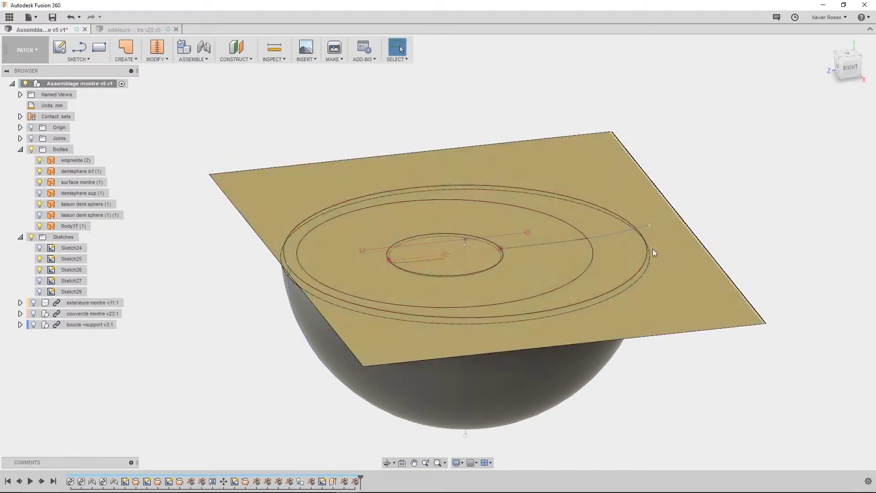
# Trim the extruded flat surface with the liaison demi sphere ring as the trim tool, removing everything outside the ring
pyautogui.click(161, 59)
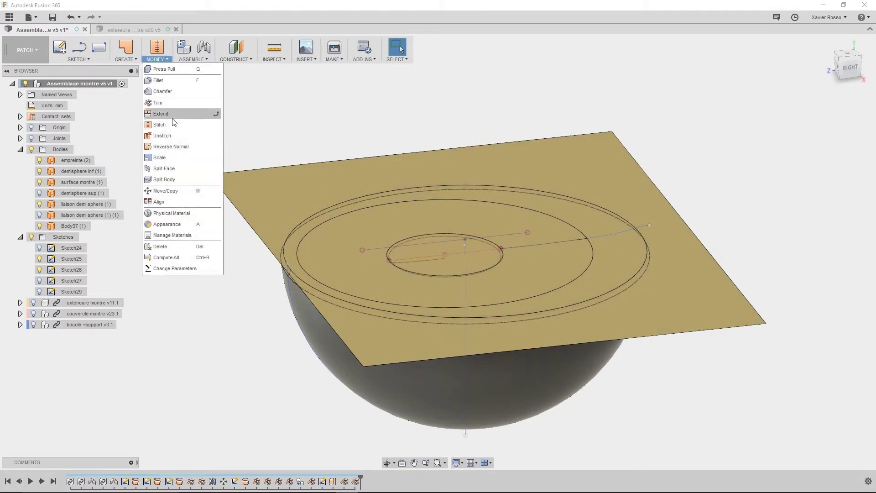
pyautogui.click(167, 110)
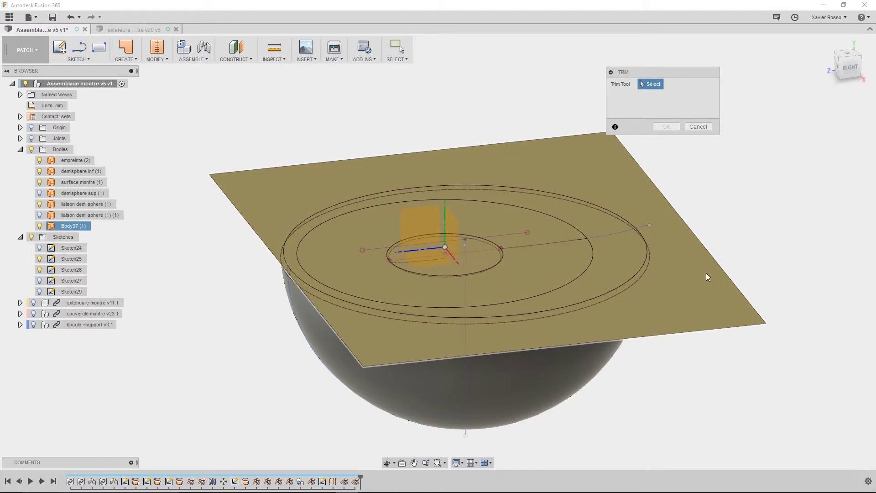
pyautogui.moveTo(696, 280); pyautogui.dragTo(688, 273, button='middle')
pyautogui.click(687, 285)
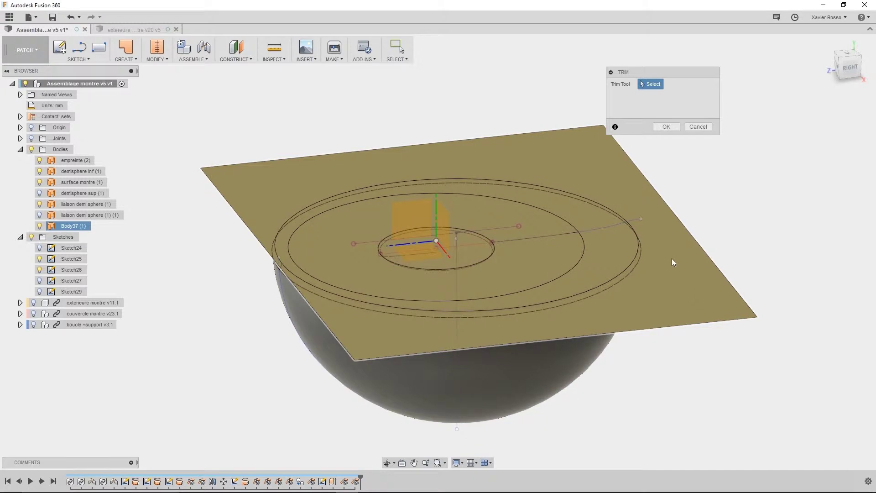
pyautogui.keyDown('shift'); pyautogui.moveTo(651, 255); pyautogui.dragTo(579, 239, button='middle'); pyautogui.keyUp('shift')
pyautogui.scroll(8, 589, 235)
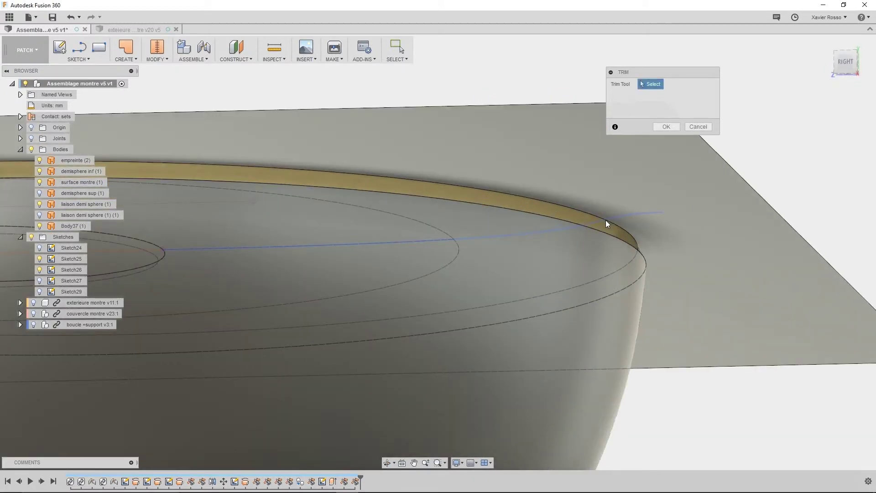
pyautogui.click(613, 231)
pyautogui.scroll(-6, 617, 259)
pyautogui.keyDown('shift'); pyautogui.moveTo(613, 246); pyautogui.dragTo(622, 294, button='middle'); pyautogui.keyUp('shift')
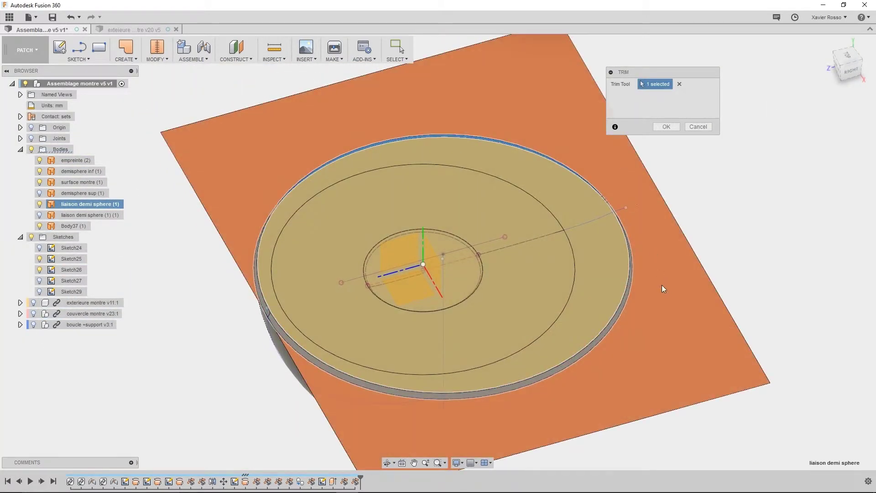
pyautogui.click(665, 127)
pyautogui.keyDown('shift'); pyautogui.moveTo(652, 144); pyautogui.dragTo(455, 232, button='middle'); pyautogui.keyUp('shift')
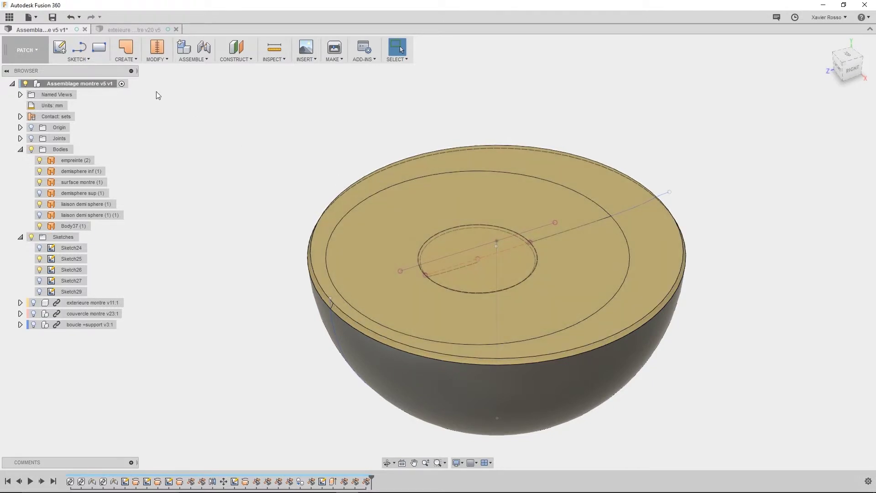
# Trim the extruded flat surface with surface montre as the trim tool, removing the area inside the watch surface's outline
pyautogui.click(150, 59)
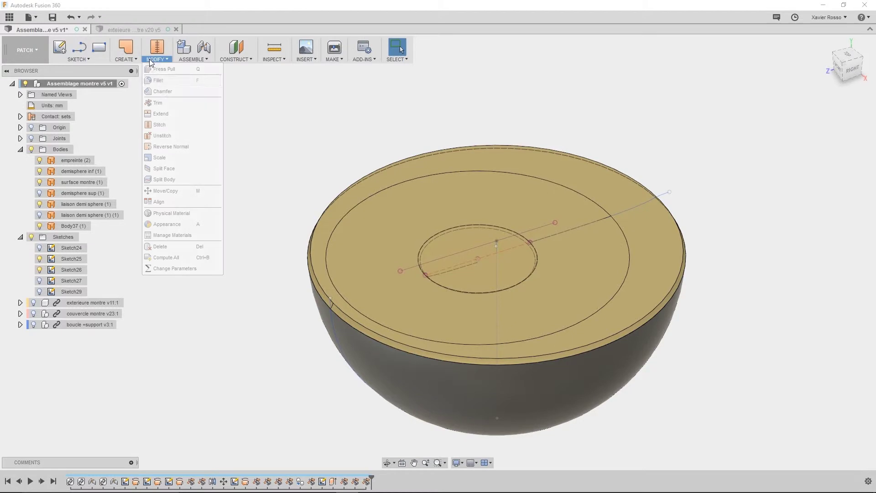
pyautogui.click(164, 101)
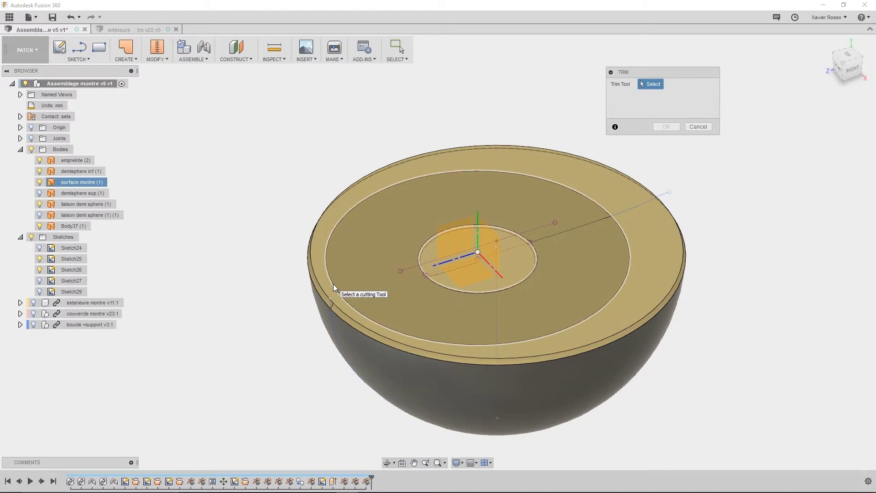
pyautogui.click(333, 284)
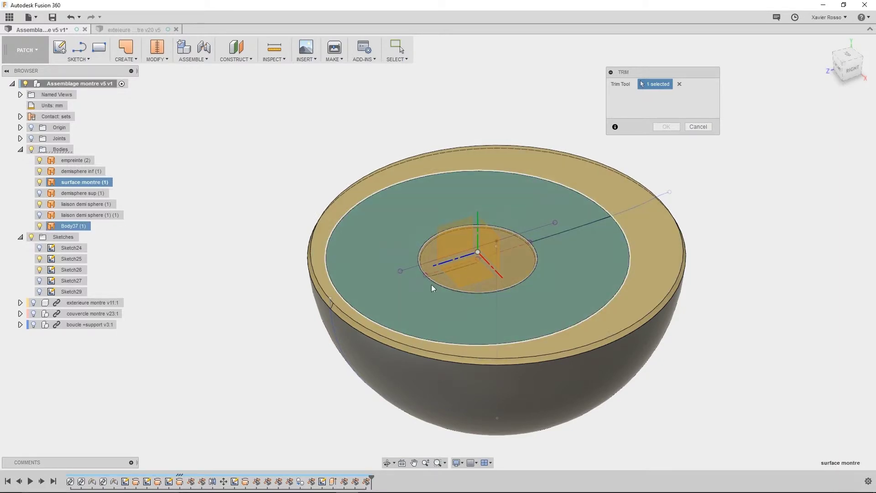
pyautogui.click(375, 243)
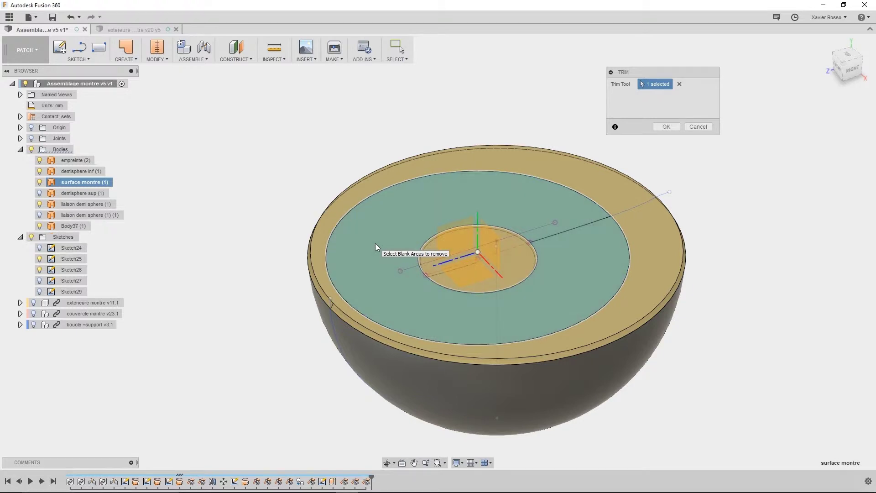
pyautogui.click(666, 127)
pyautogui.keyDown('shift'); pyautogui.moveTo(679, 217); pyautogui.dragTo(674, 253, button='middle'); pyautogui.keyUp('shift')
pyautogui.moveTo(251, 266); pyautogui.dragTo(258, 295, button='middle')
pyautogui.scroll(-2, 308, 285)
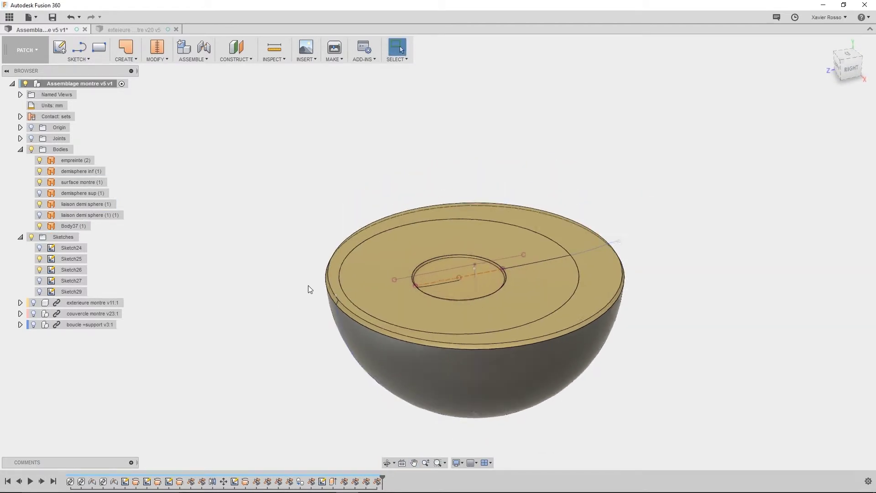
pyautogui.scroll(-2, 308, 286)
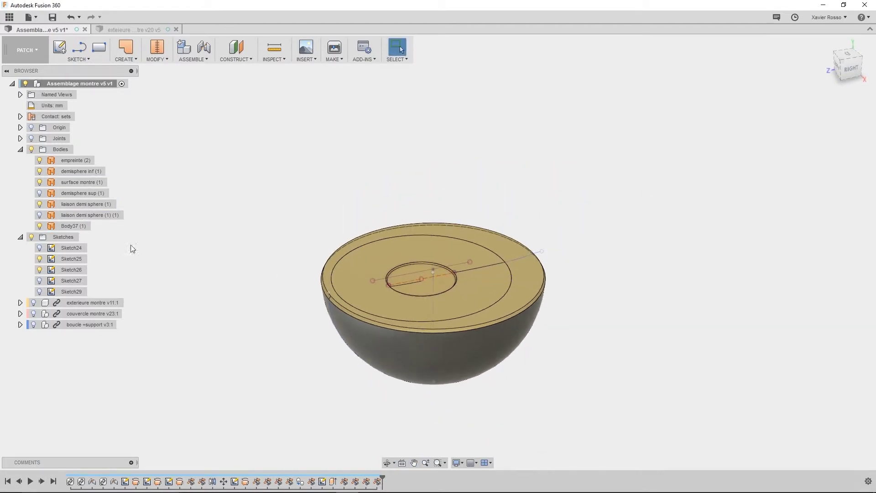
# Hide the liaison demi sphere and demisphere inf bodies, and rename the flat surface body as plat
pyautogui.click(40, 204)
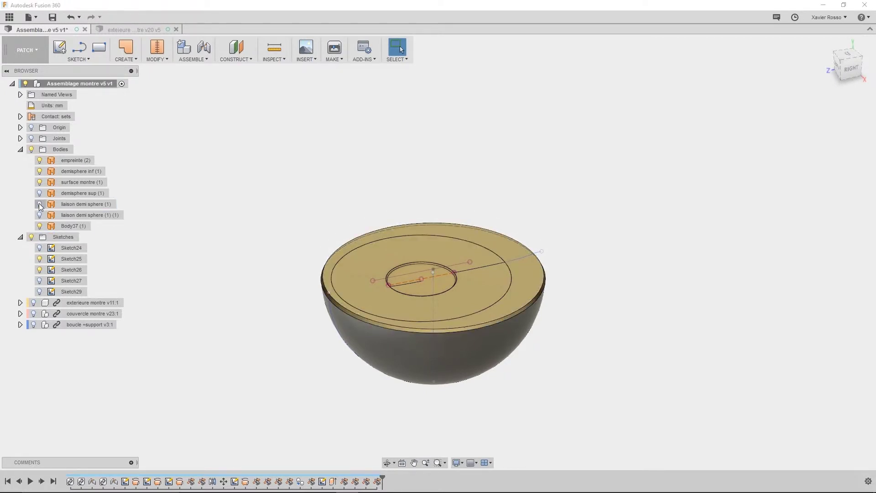
pyautogui.click(39, 172)
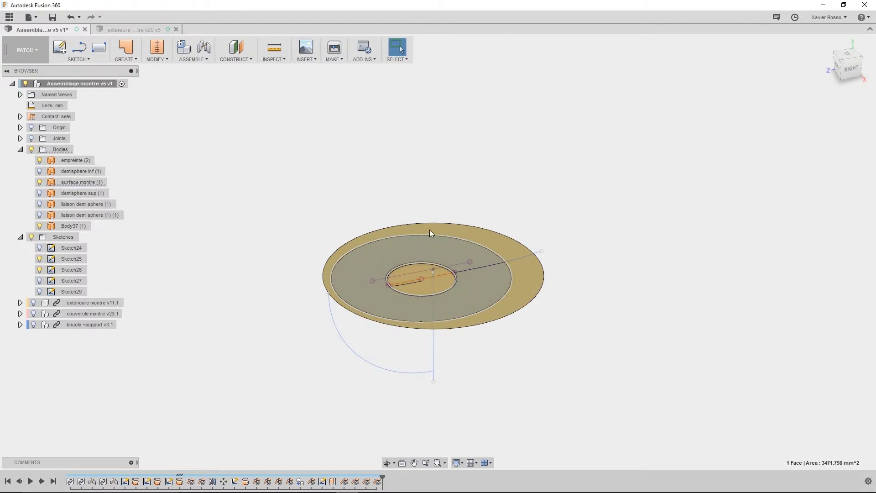
pyautogui.click(462, 237)
pyautogui.click(464, 237)
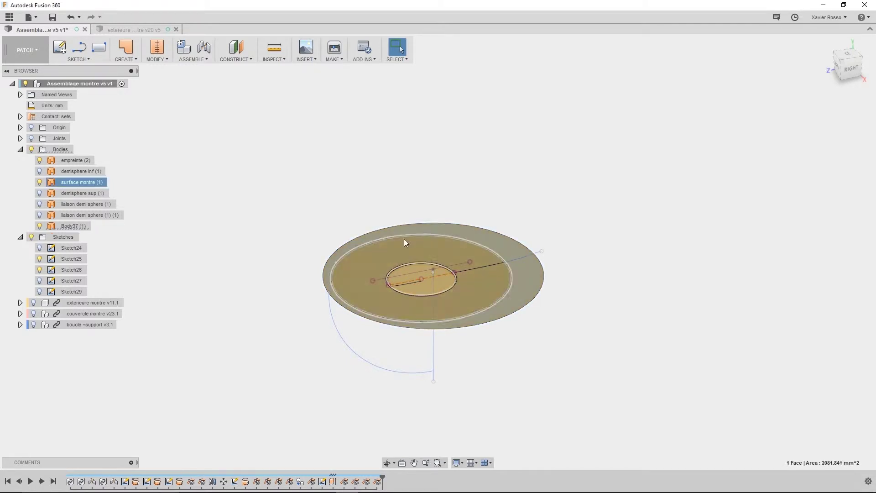
pyautogui.click(77, 227)
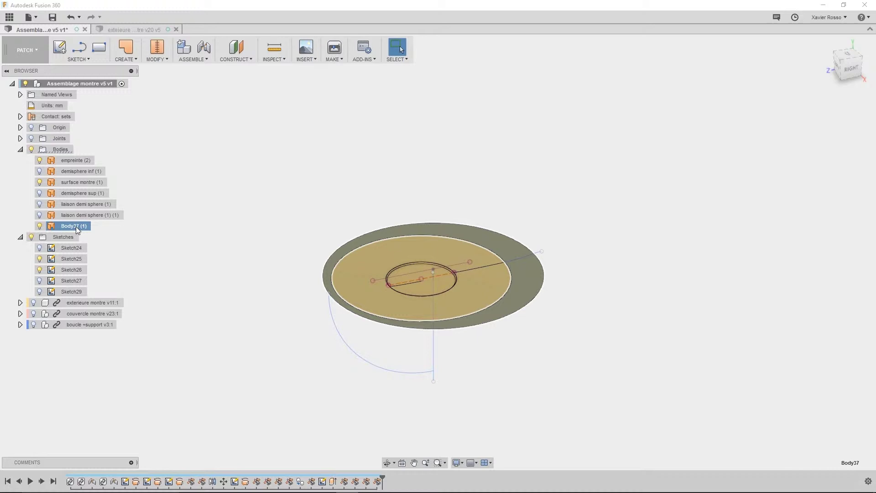
pyautogui.doubleClick(76, 226)
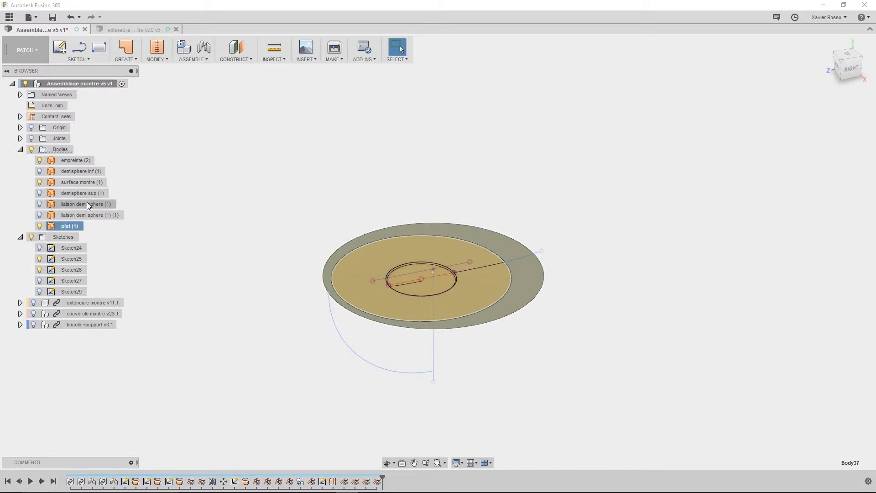
# Show the demisphere sup body and the duplicate liaison demi sphere (1) ring, keeping demisphere inf hidden
pyautogui.keyDown('ctrl'); pyautogui.click(42, 193); pyautogui.keyUp('ctrl')
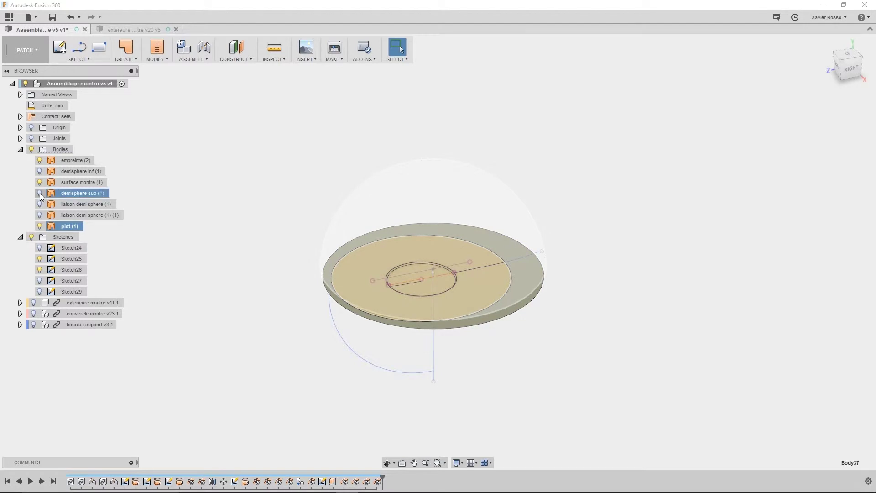
pyautogui.click(40, 193)
pyautogui.keyDown('ctrl'); pyautogui.click(41, 172); pyautogui.keyUp('ctrl')
pyautogui.keyDown('ctrl'); pyautogui.click(41, 172); pyautogui.keyUp('ctrl')
pyautogui.keyDown('ctrl'); pyautogui.click(41, 215); pyautogui.keyUp('ctrl')
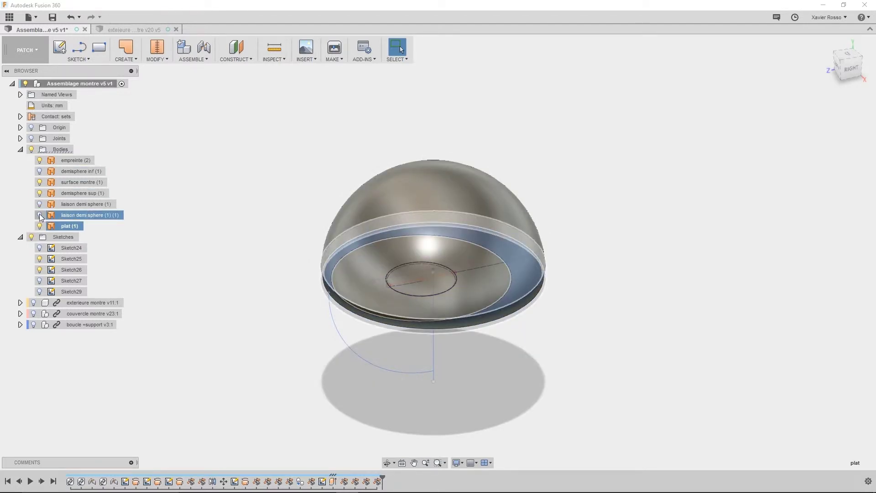
pyautogui.click(40, 215)
# Trim the duplicate liaison demi sphere (1) ring with plat as the trim tool, removing the portion below the flat surface
pyautogui.keyDown('shift'); pyautogui.moveTo(362, 285); pyautogui.dragTo(347, 296, button='middle'); pyautogui.keyUp('shift')
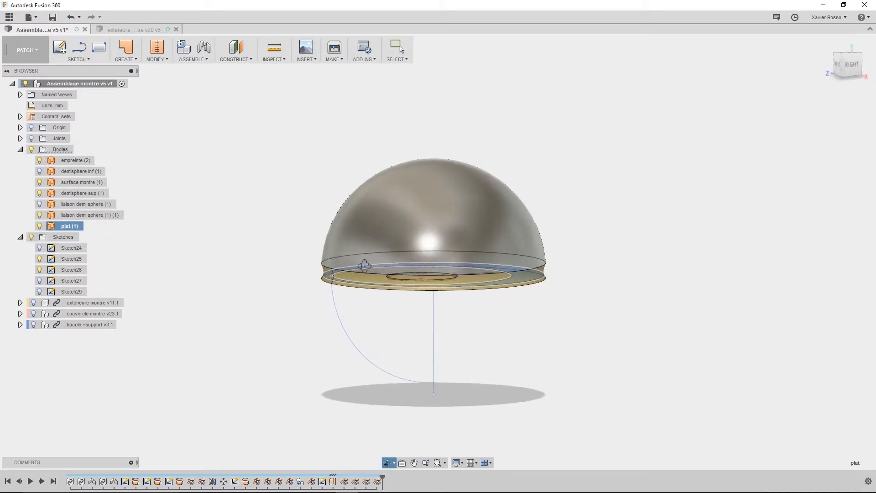
pyautogui.scroll(2, 345, 297)
pyautogui.scroll(3, 353, 291)
pyautogui.scroll(-4, 259, 314)
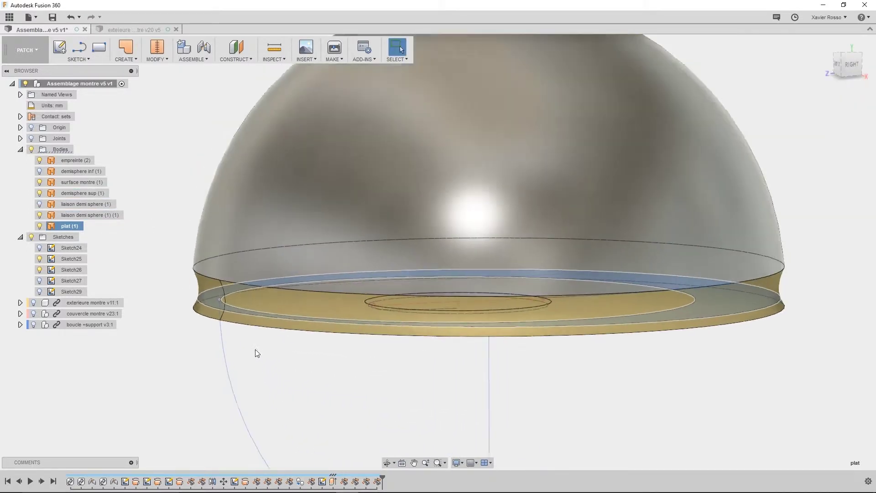
pyautogui.click(227, 331)
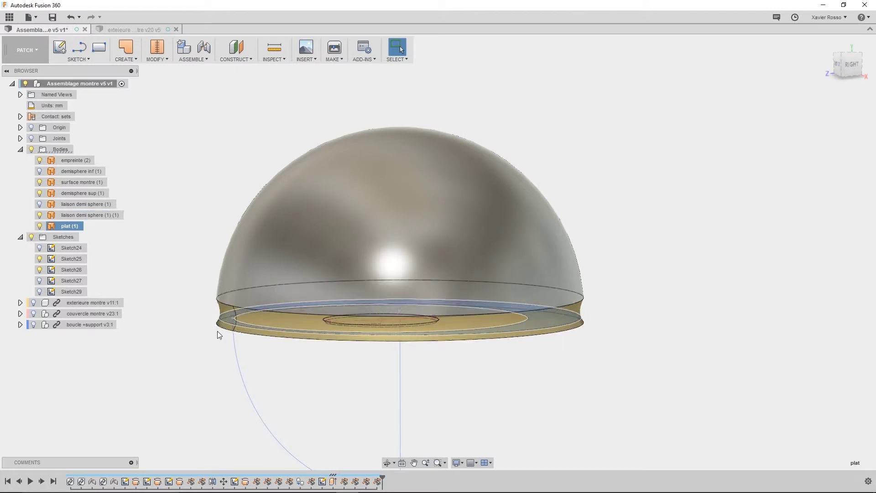
pyautogui.scroll(2, 212, 337)
pyautogui.scroll(3, 178, 325)
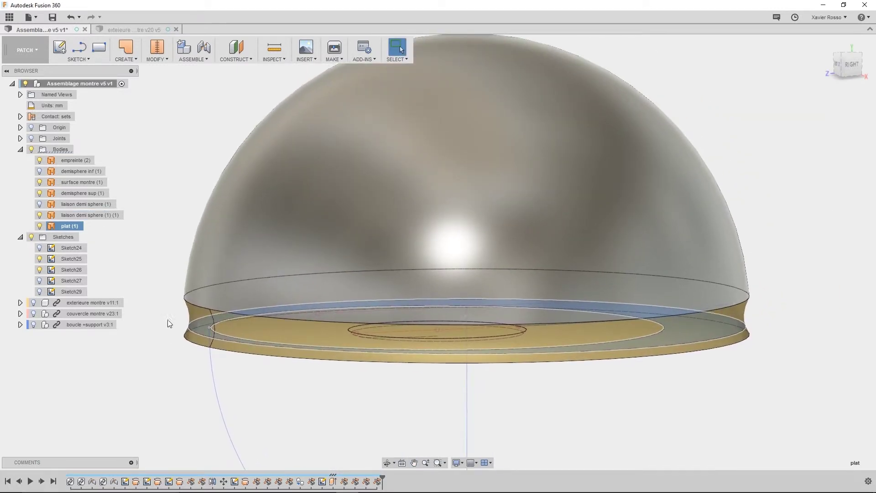
pyautogui.click(160, 59)
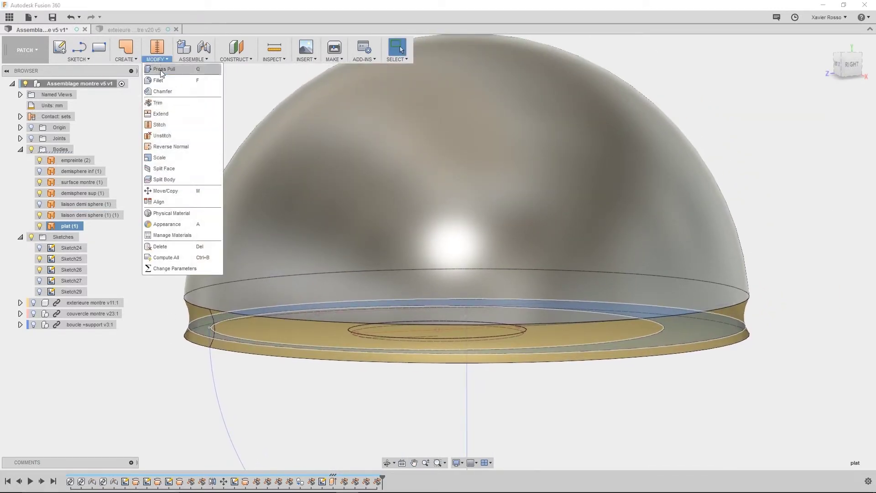
pyautogui.click(165, 102)
pyautogui.click(683, 84)
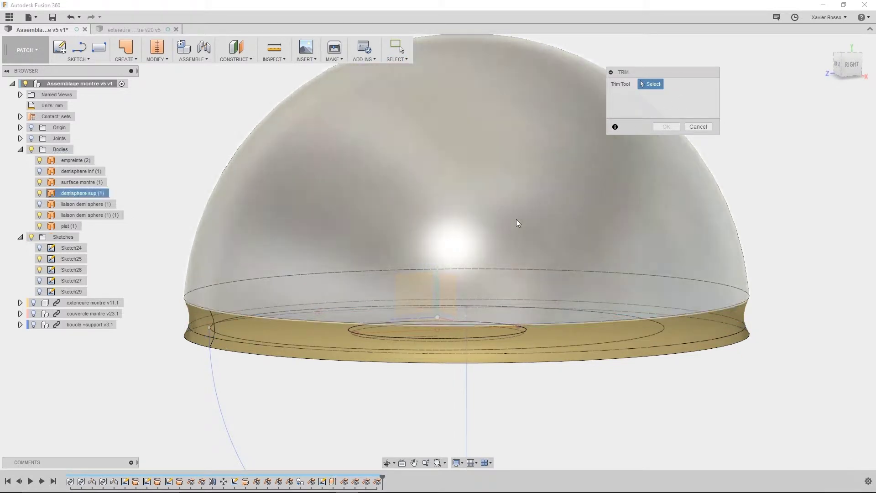
pyautogui.moveTo(224, 344); pyautogui.dragTo(250, 315, button='middle')
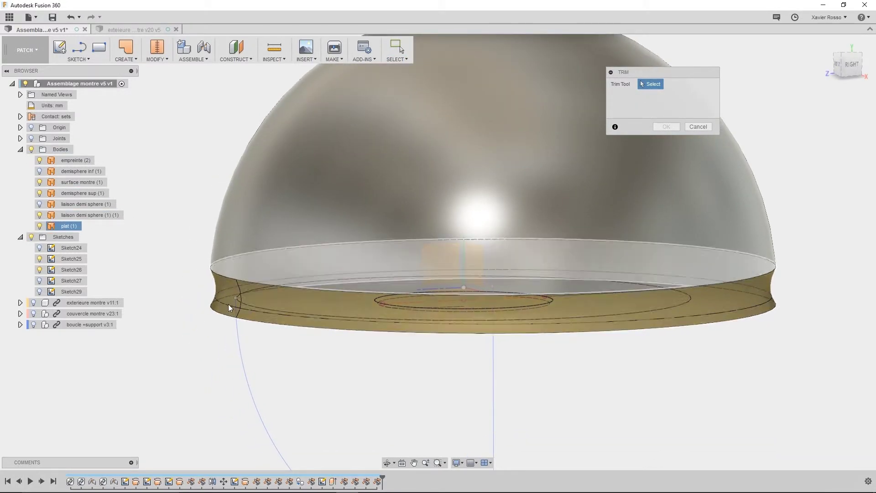
pyautogui.click(228, 304)
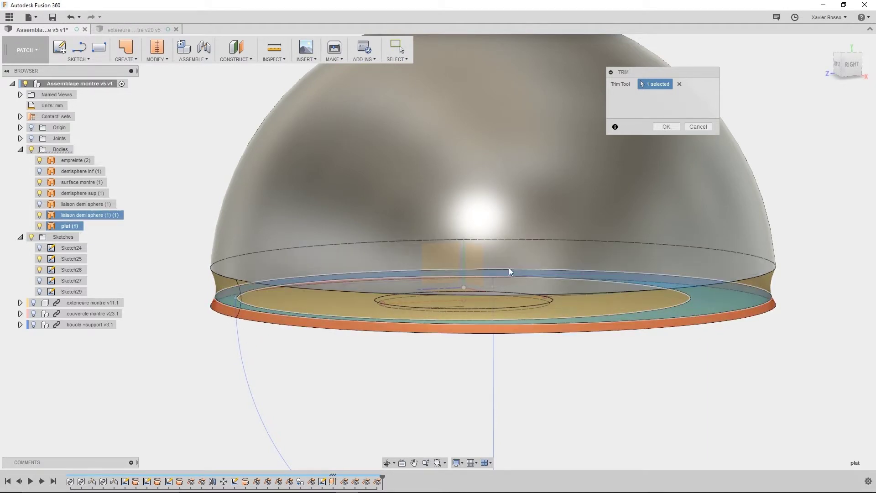
pyautogui.click(666, 126)
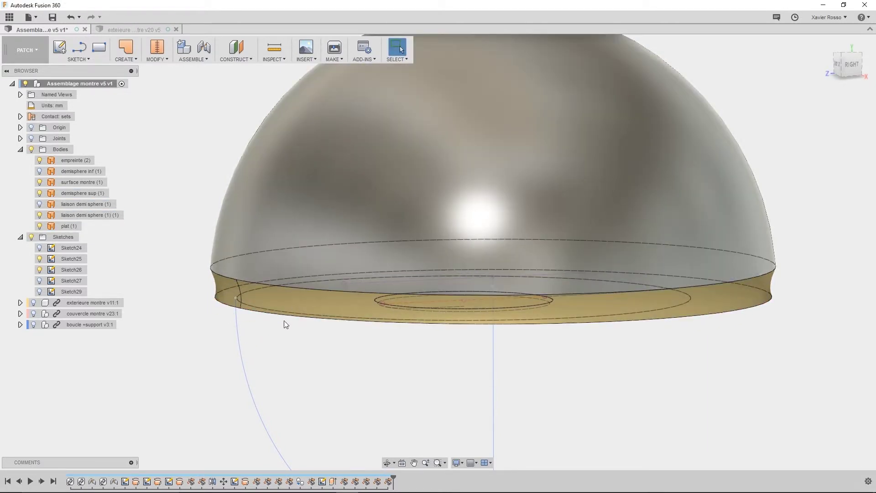
# Hide the plat and surface montre bodies, leaving the upper hemisphere and its trimmed ring shown
pyautogui.scroll(-5, 284, 324)
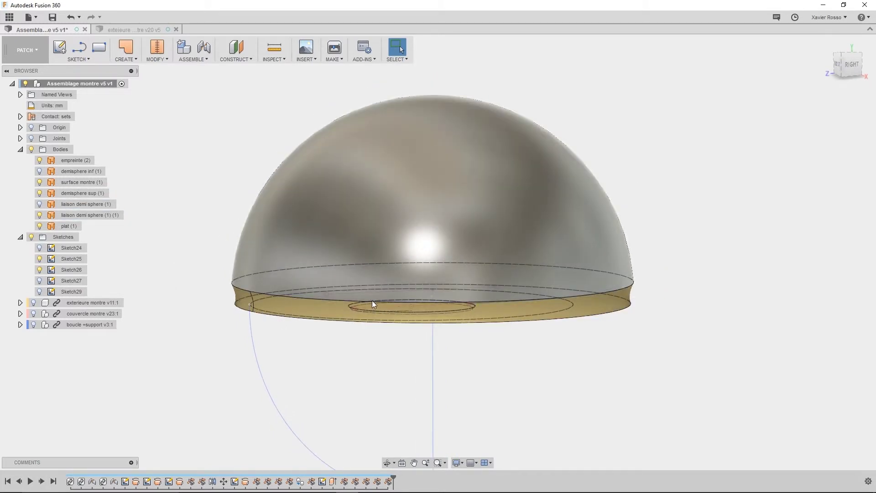
pyautogui.keyDown('shift'); pyautogui.moveTo(372, 301); pyautogui.dragTo(320, 219, button='middle'); pyautogui.keyUp('shift')
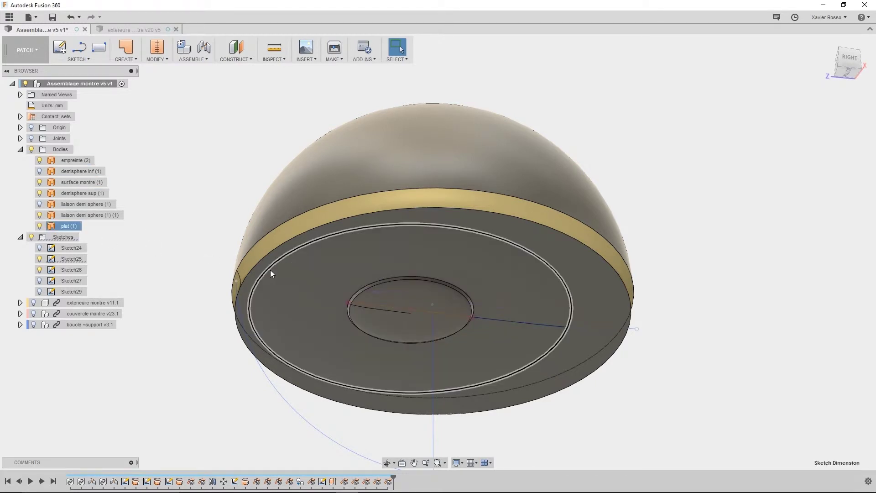
pyautogui.click(40, 215)
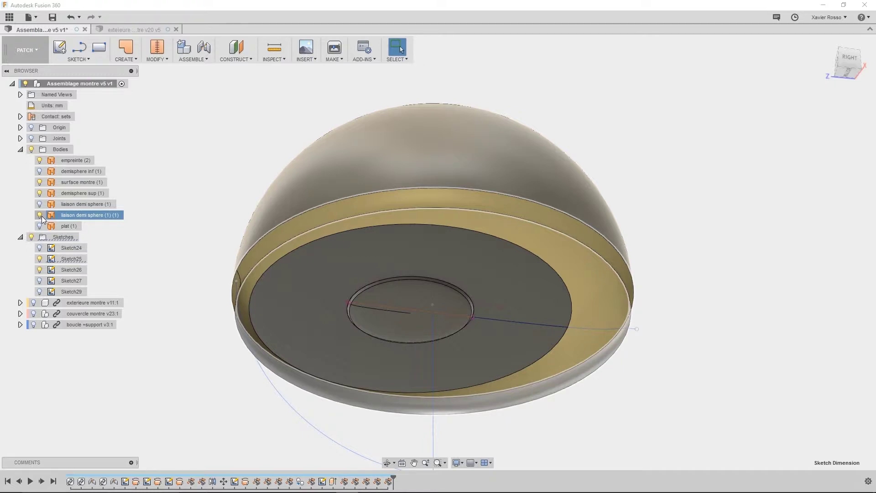
pyautogui.click(40, 183)
pyautogui.keyDown('shift'); pyautogui.moveTo(361, 259); pyautogui.dragTo(392, 240, button='middle'); pyautogui.keyUp('shift')
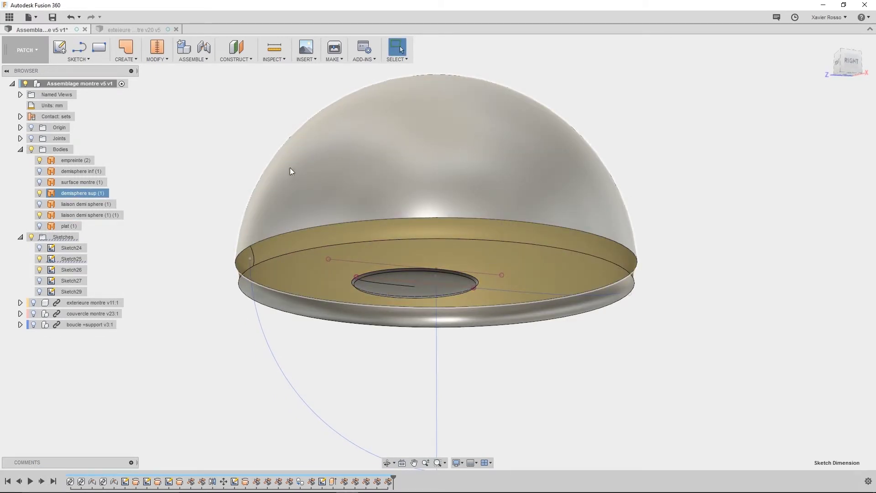
# Stitch demisphere sup and the trimmed liaison demi sphere (1) ring into one surface body
pyautogui.keyDown('shift'); pyautogui.moveTo(215, 163); pyautogui.dragTo(195, 213, button='middle'); pyautogui.keyUp('shift')
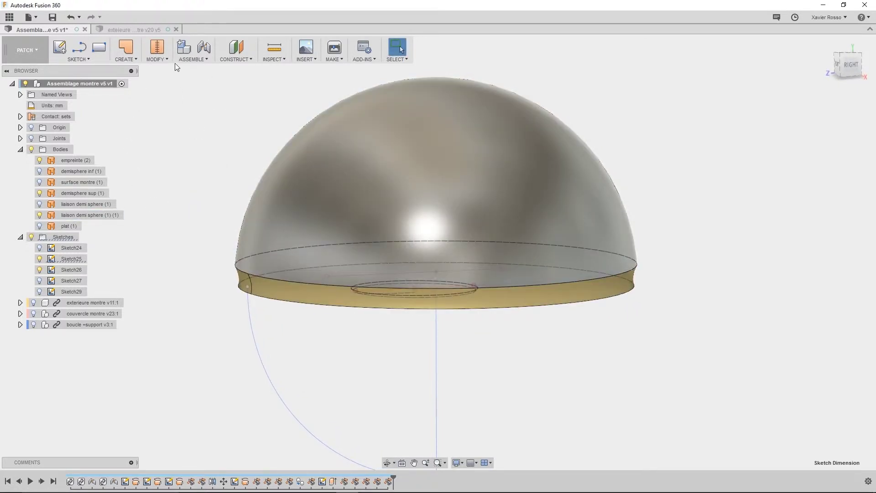
pyautogui.click(166, 59)
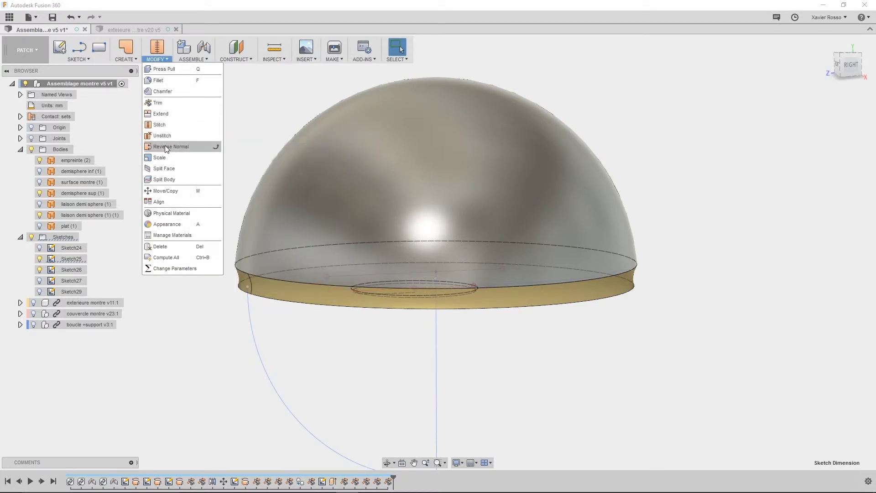
pyautogui.click(158, 123)
pyautogui.click(328, 214)
pyautogui.click(290, 287)
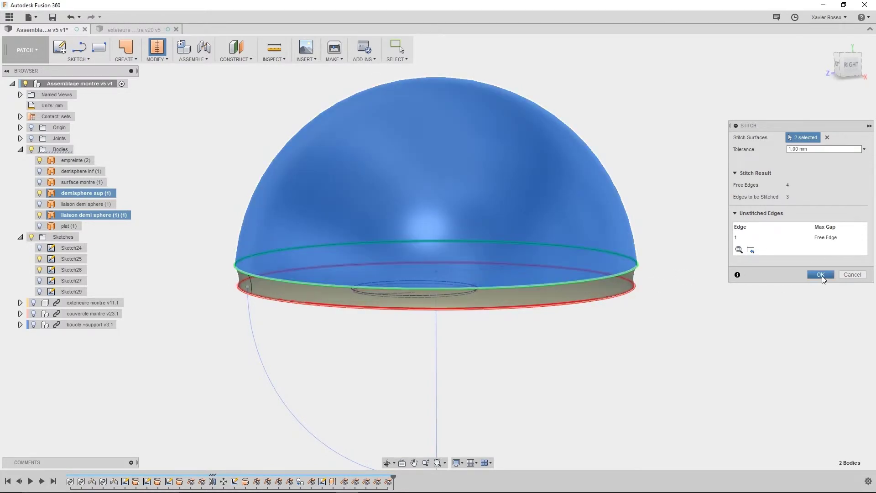
pyautogui.click(821, 275)
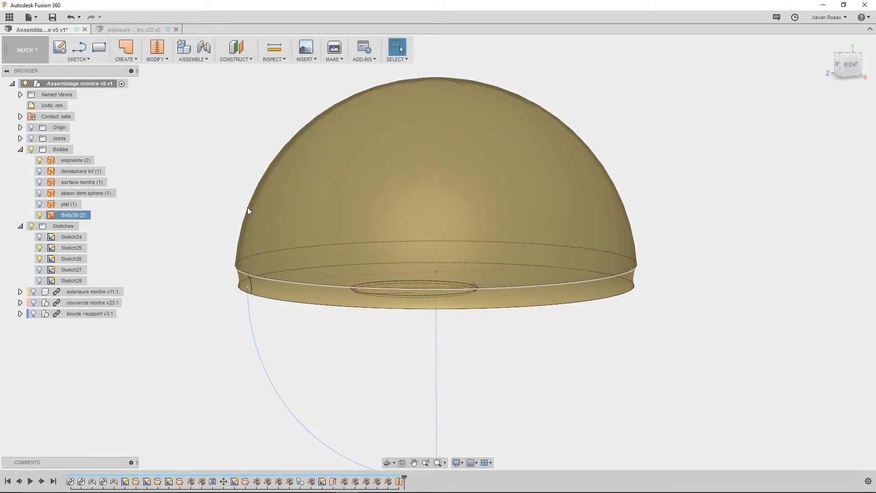
# View the stitched upper hemisphere from the right side and rename its body as paroi ext
pyautogui.moveTo(222, 223); pyautogui.dragTo(199, 237, button='middle')
pyautogui.click(850, 65)
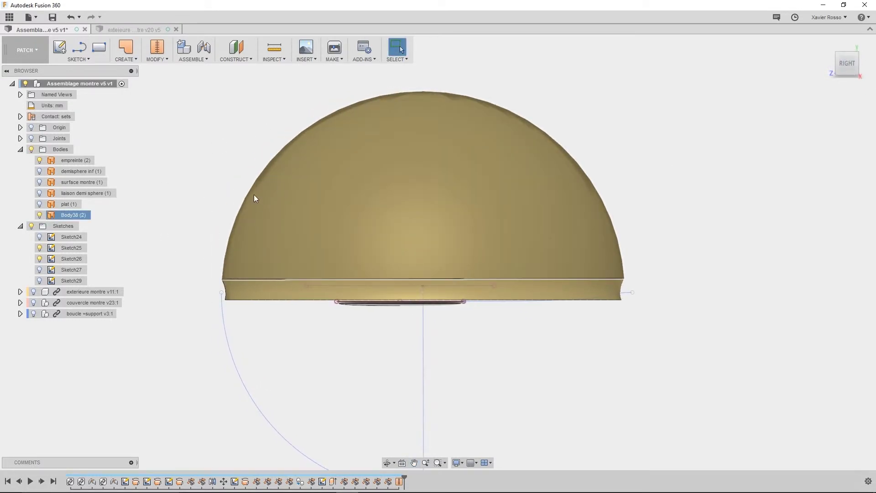
pyautogui.click(83, 215)
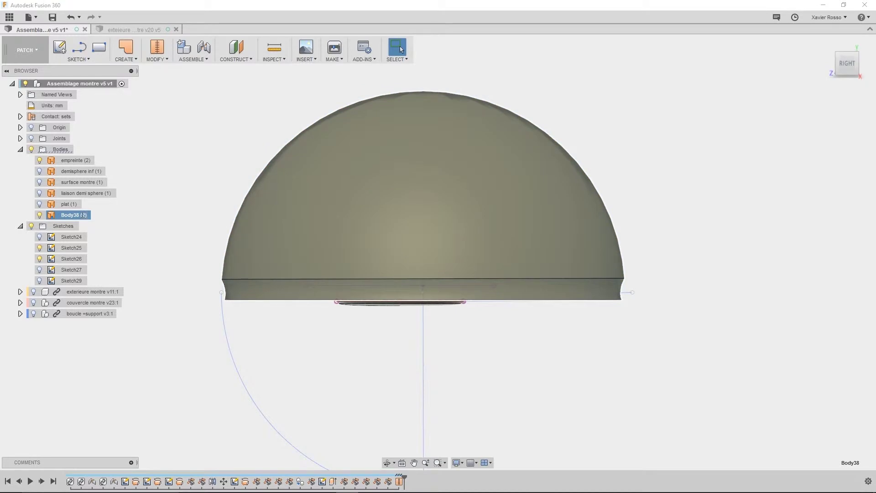
pyautogui.doubleClick(83, 215)
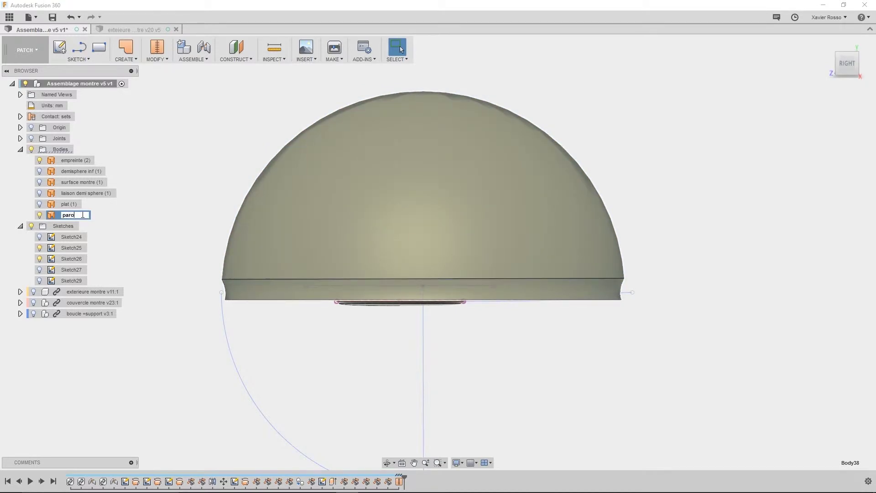
pyautogui.press('Return')
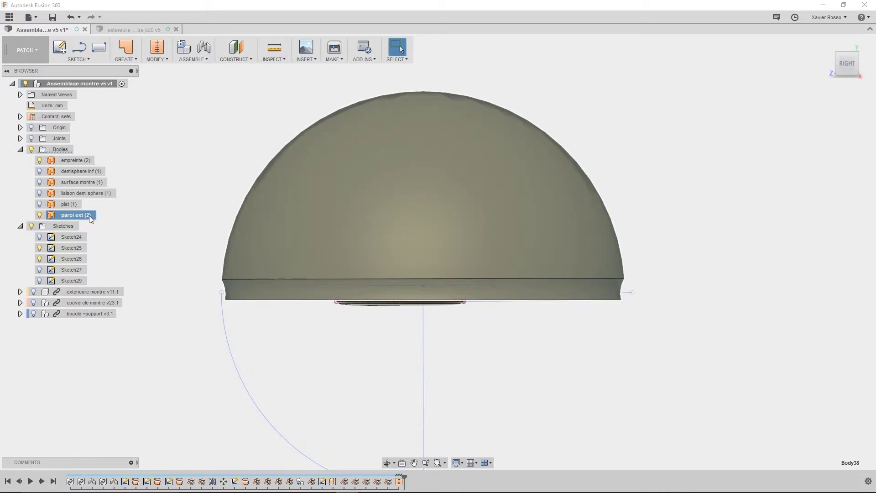
# Paste a duplicate of the paroi ext body in place, without moving it
pyautogui.hotkey('ctrl', 'v')
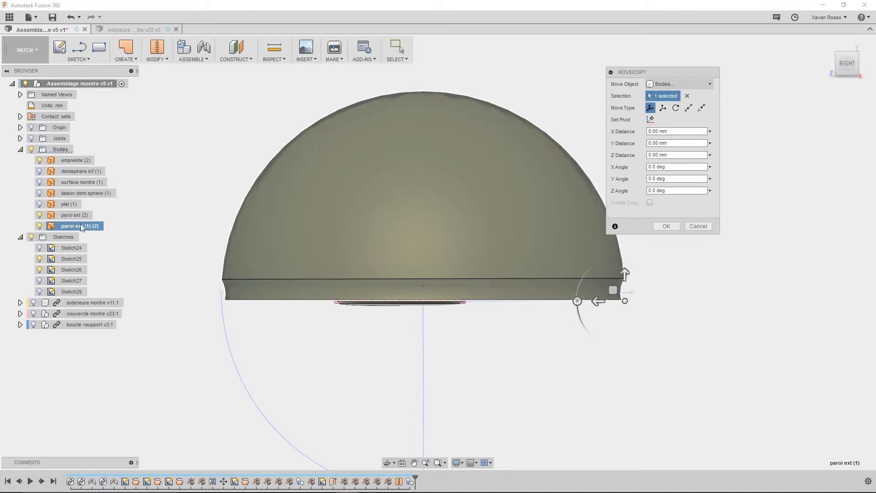
pyautogui.click(667, 226)
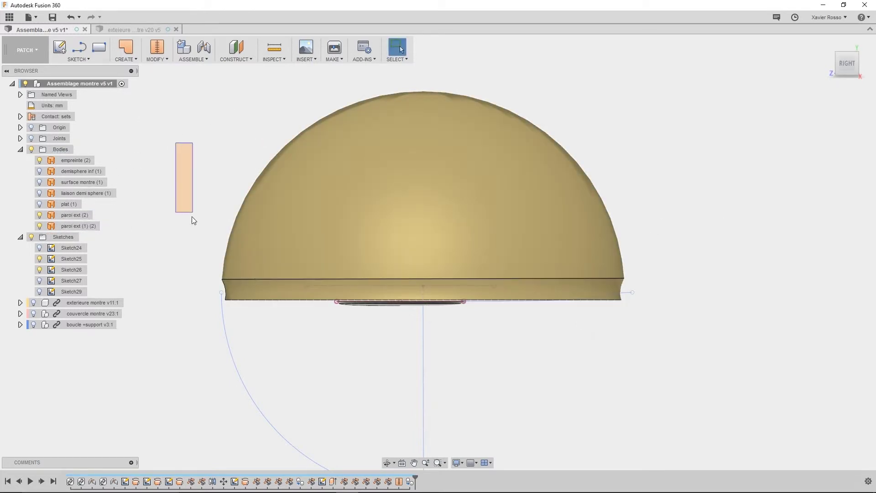
pyautogui.click(153, 59)
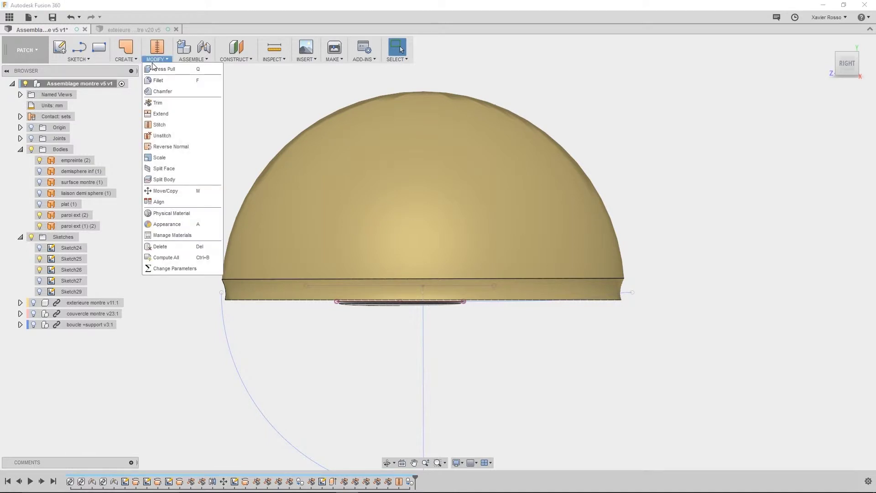
pyautogui.click(166, 159)
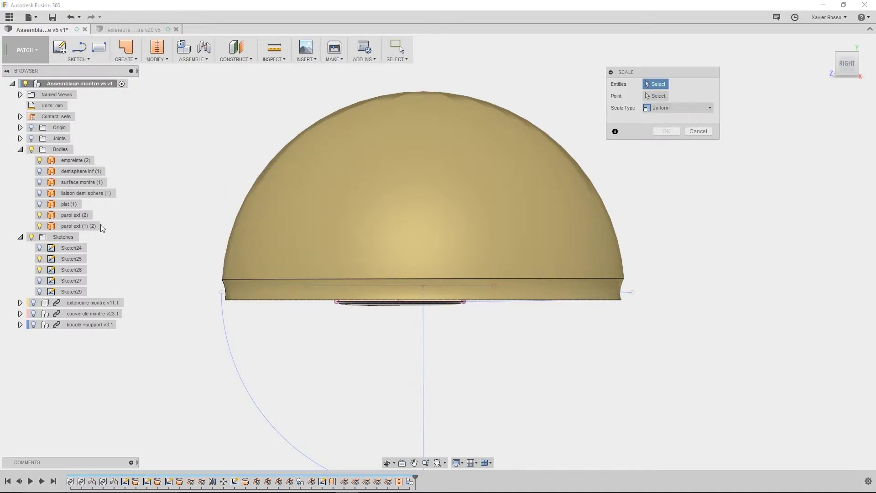
pyautogui.click(72, 225)
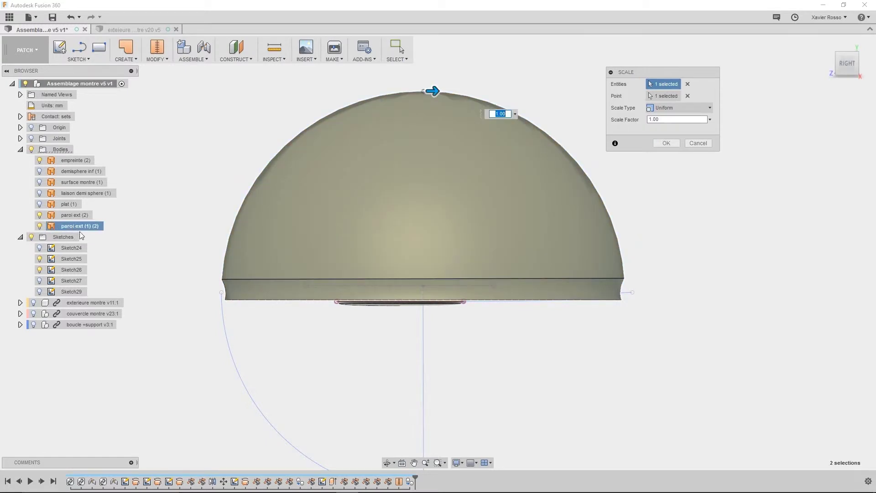
pyautogui.moveTo(433, 91); pyautogui.dragTo(404, 100)
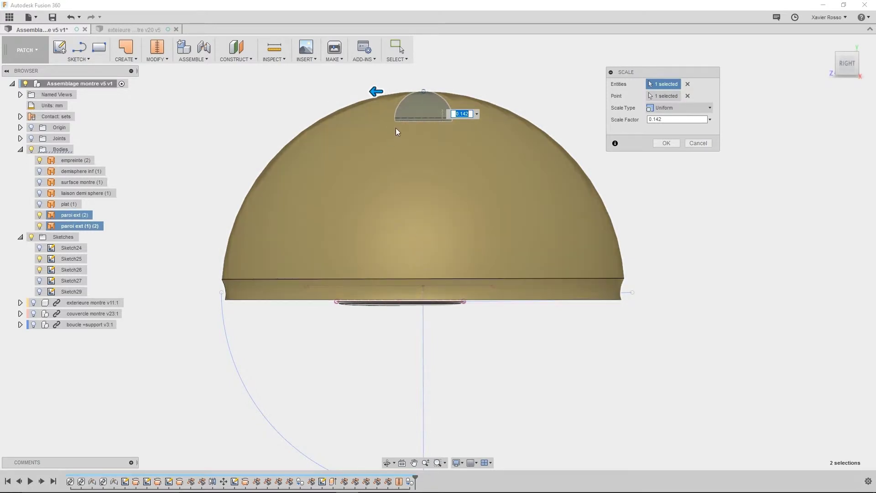
pyautogui.press('Return')
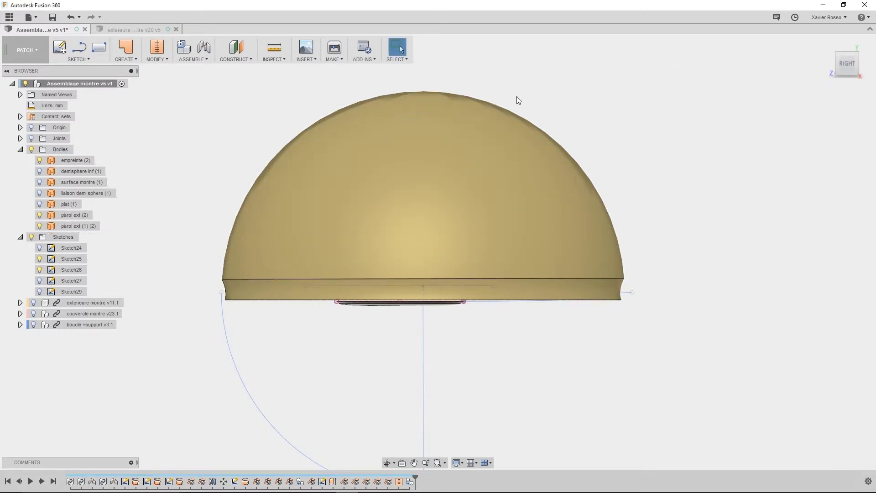
# Set up a uniform scale of the paroi ext (1) body about the centre sketch point of the small circular recess
pyautogui.click(158, 58)
pyautogui.click(162, 160)
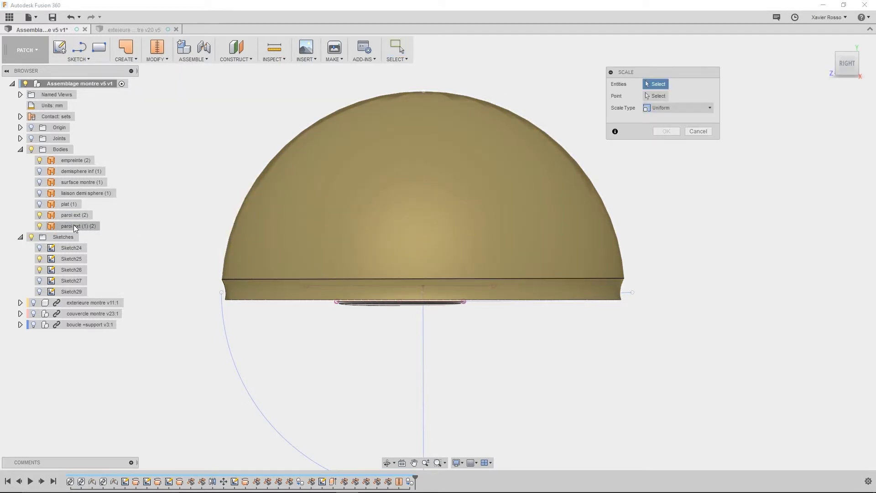
pyautogui.click(73, 225)
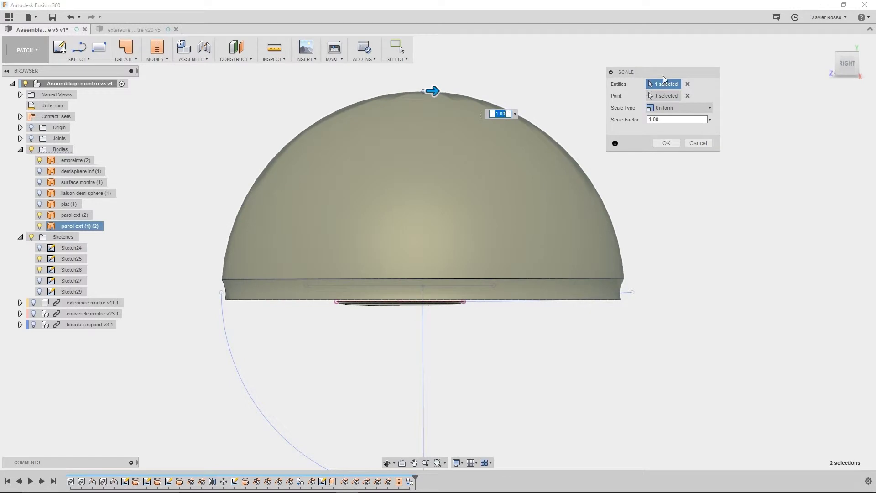
pyautogui.moveTo(663, 77); pyautogui.dragTo(625, 77)
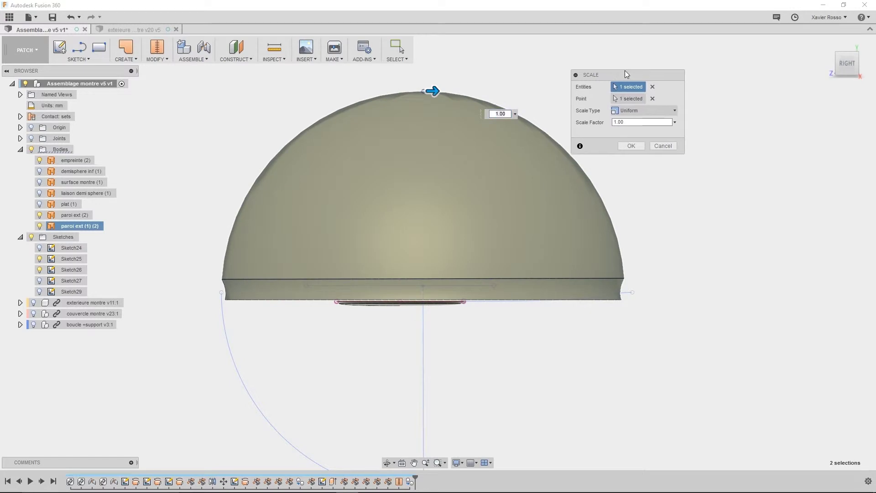
pyautogui.click(650, 96)
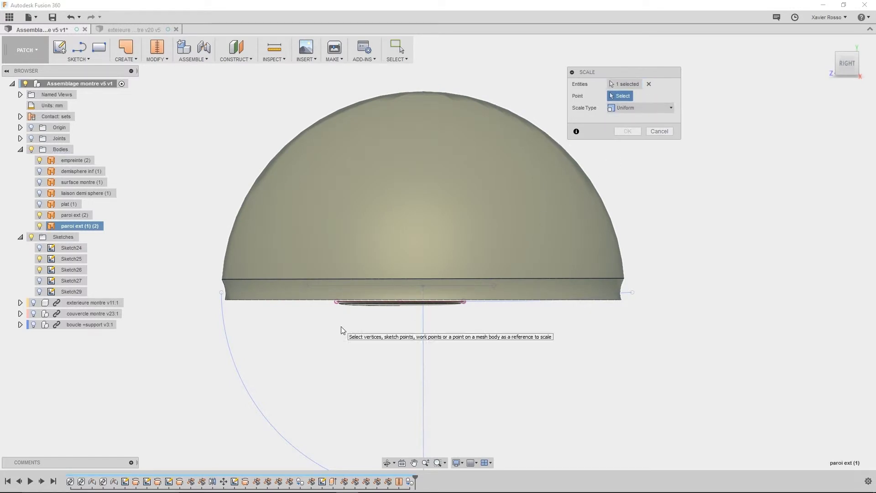
pyautogui.keyDown('shift'); pyautogui.moveTo(365, 317); pyautogui.dragTo(422, 288, button='middle'); pyautogui.keyUp('shift')
pyautogui.keyDown('shift'); pyautogui.moveTo(483, 214); pyautogui.dragTo(429, 247, button='middle'); pyautogui.keyUp('shift')
pyautogui.scroll(5, 432, 241)
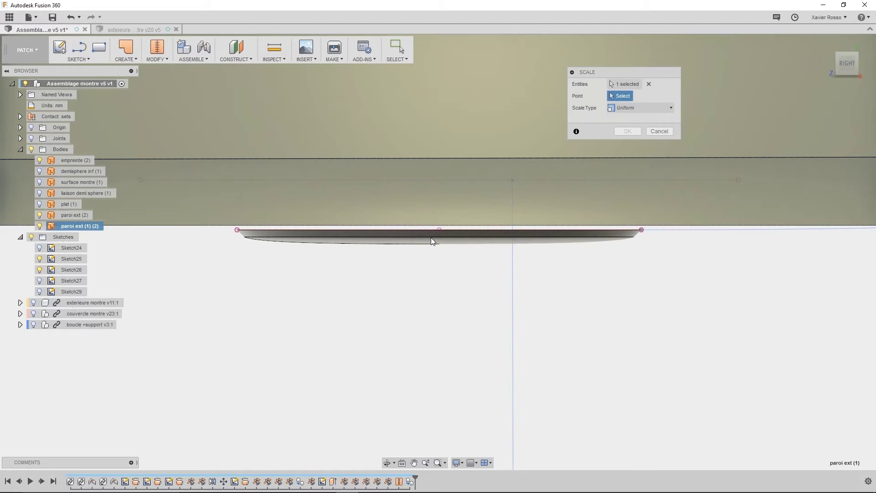
pyautogui.scroll(-4, 430, 241)
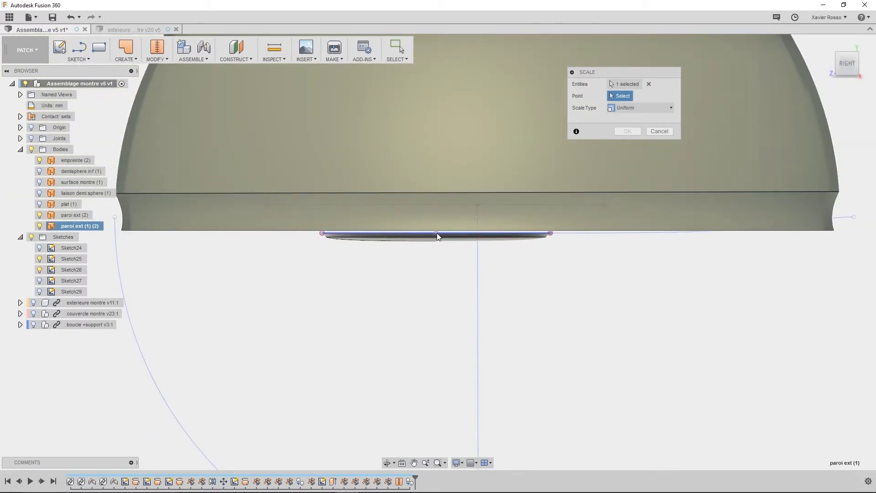
pyautogui.scroll(3, 437, 234)
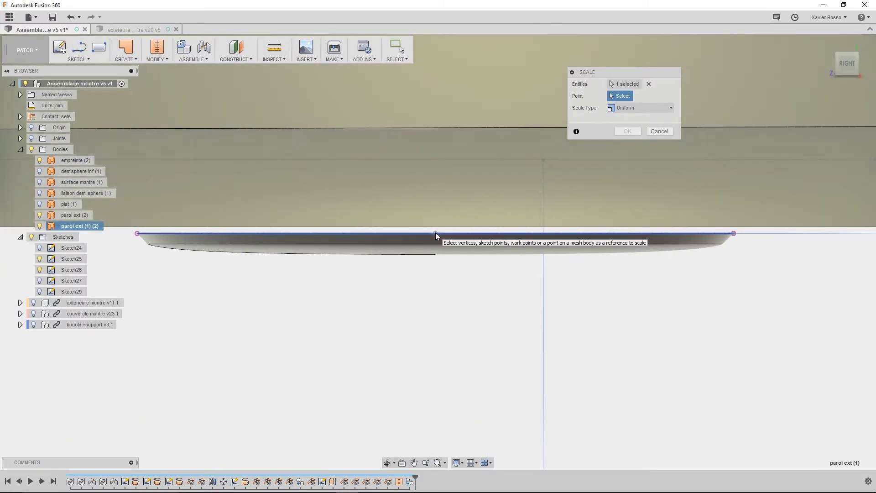
pyautogui.click(435, 234)
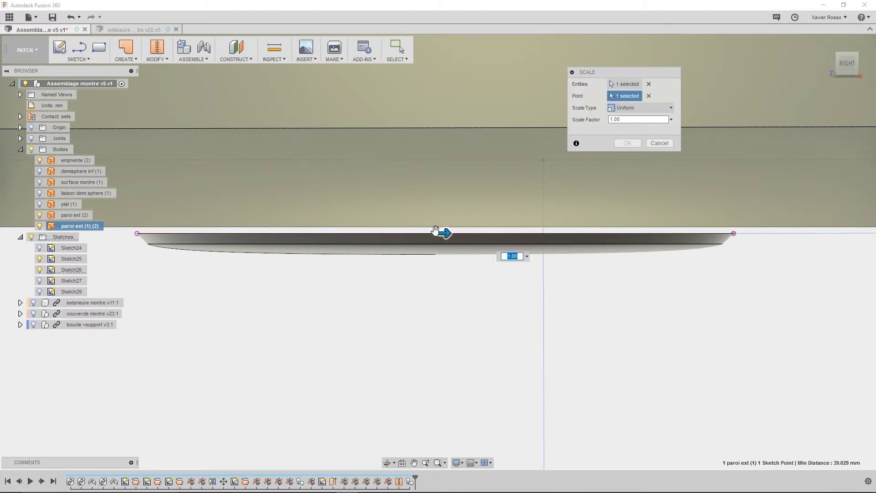
# Scale paroi ext (1) by a factor of 0.935, with the plat and surface montre bodies shown for reference
pyautogui.scroll(-3, 441, 265)
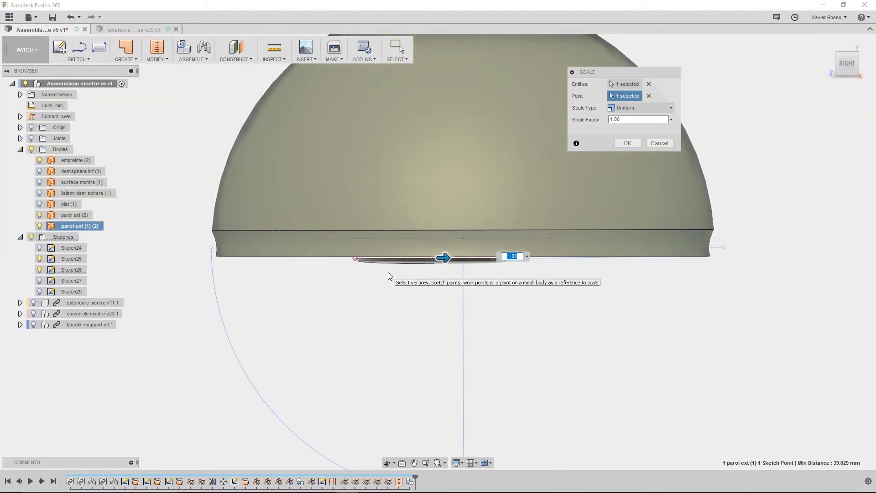
pyautogui.moveTo(444, 258); pyautogui.dragTo(439, 258)
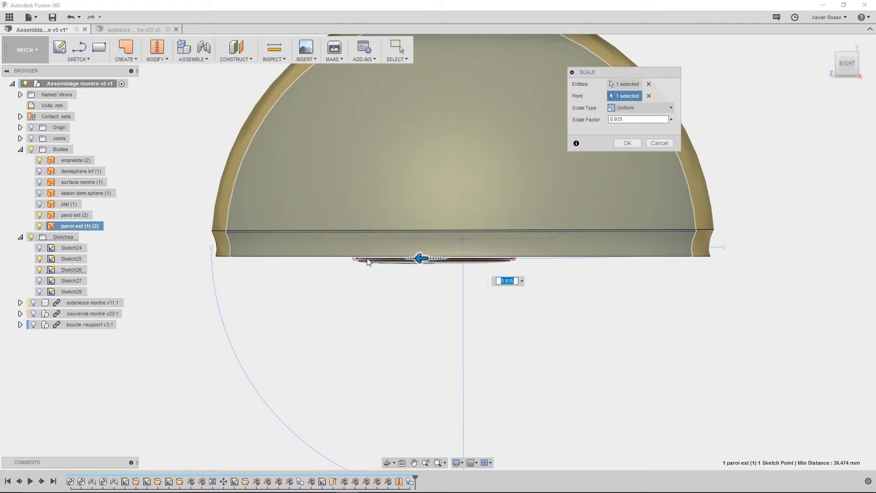
pyautogui.scroll(5, 221, 259)
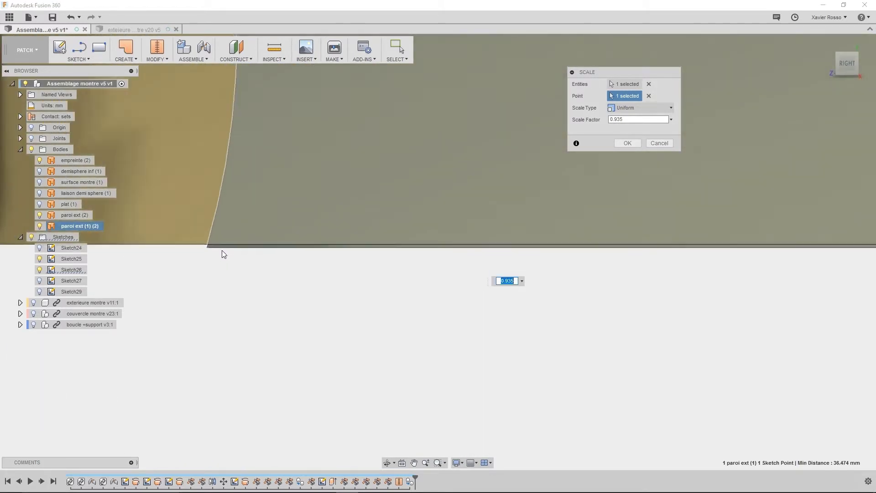
pyautogui.scroll(-2, 274, 253)
pyautogui.scroll(-3, 298, 261)
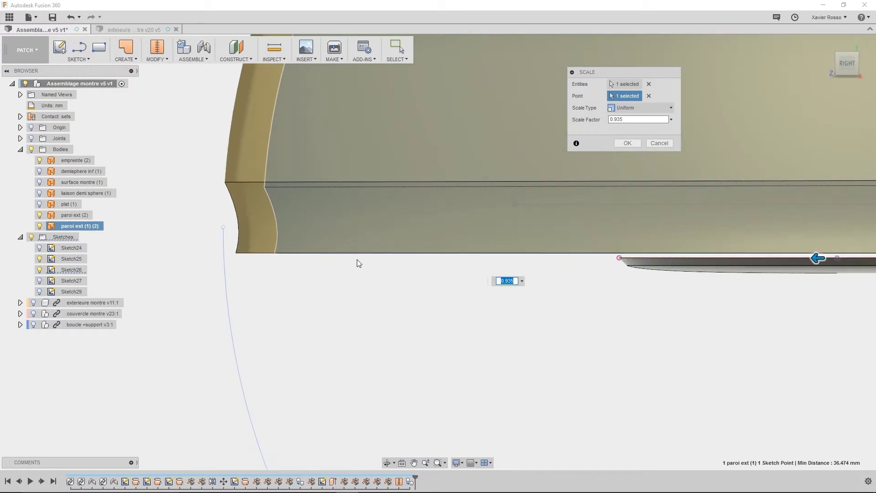
pyautogui.keyDown('shift'); pyautogui.moveTo(319, 275); pyautogui.dragTo(221, 276, button='middle'); pyautogui.keyUp('shift')
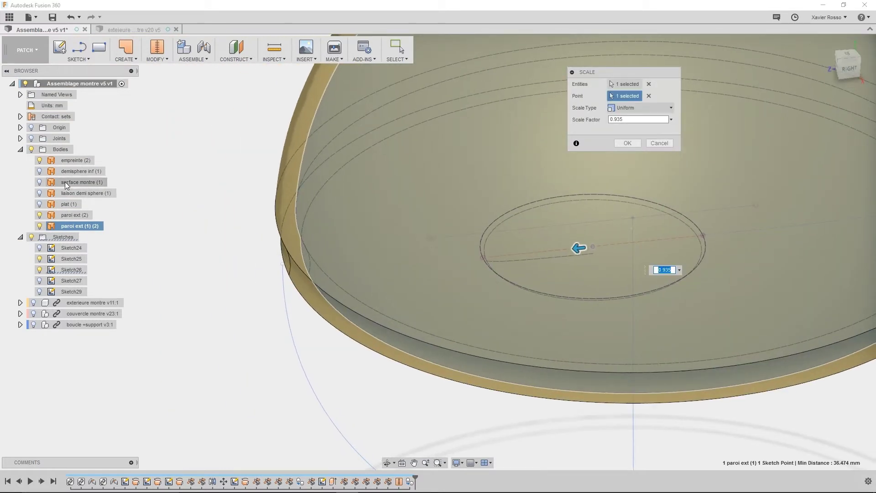
pyautogui.click(40, 204)
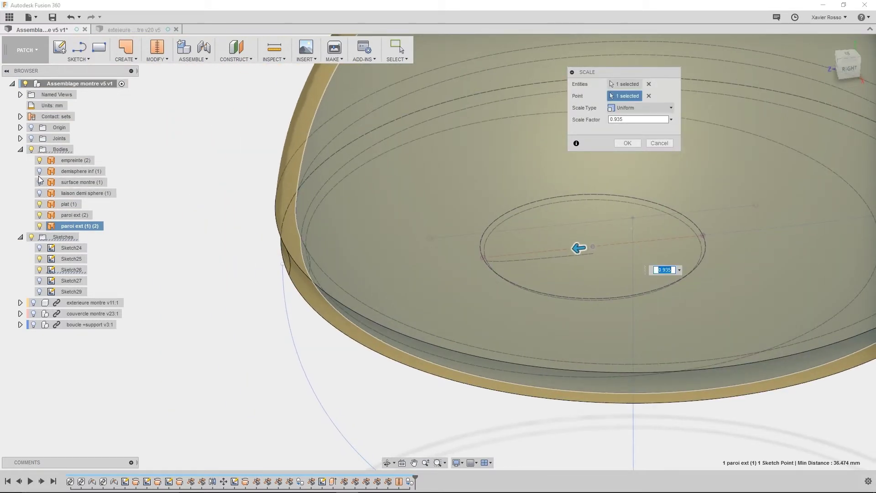
pyautogui.click(40, 183)
pyautogui.keyDown('shift'); pyautogui.moveTo(324, 250); pyautogui.dragTo(280, 250, button='middle'); pyautogui.keyUp('shift')
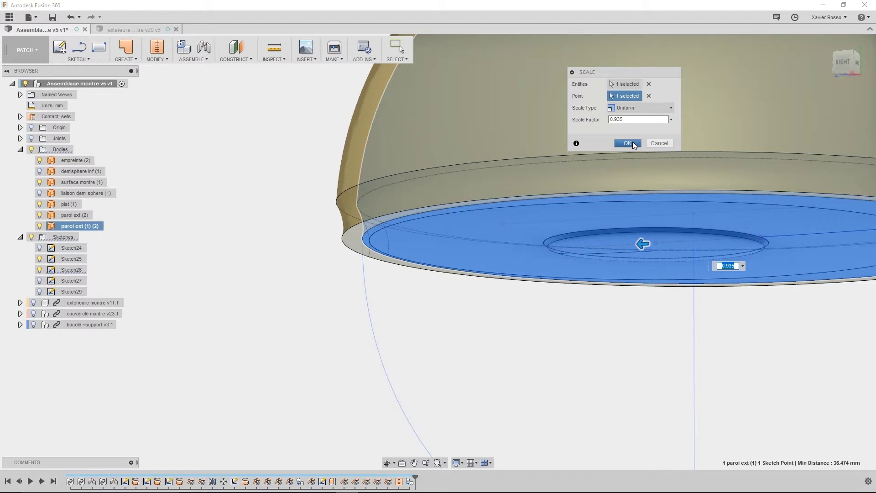
pyautogui.click(628, 143)
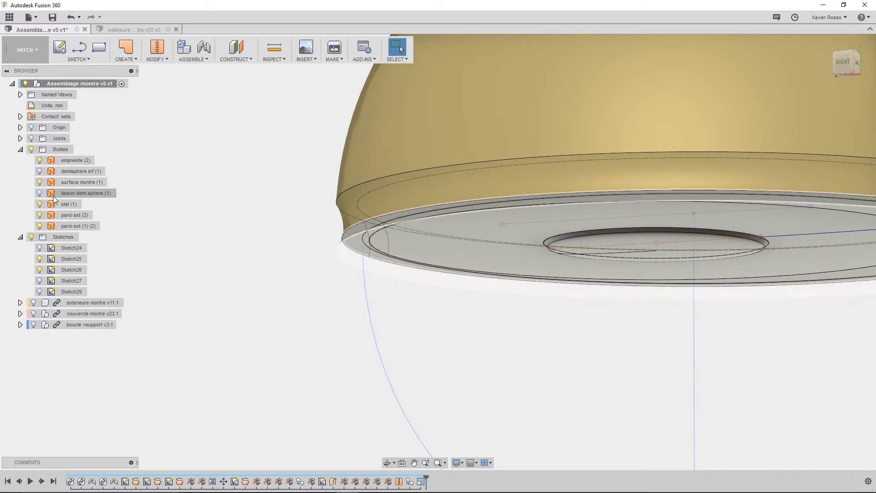
# Hide the surface montre body and view the nested outer and inner walls from underneath
pyautogui.click(44, 182)
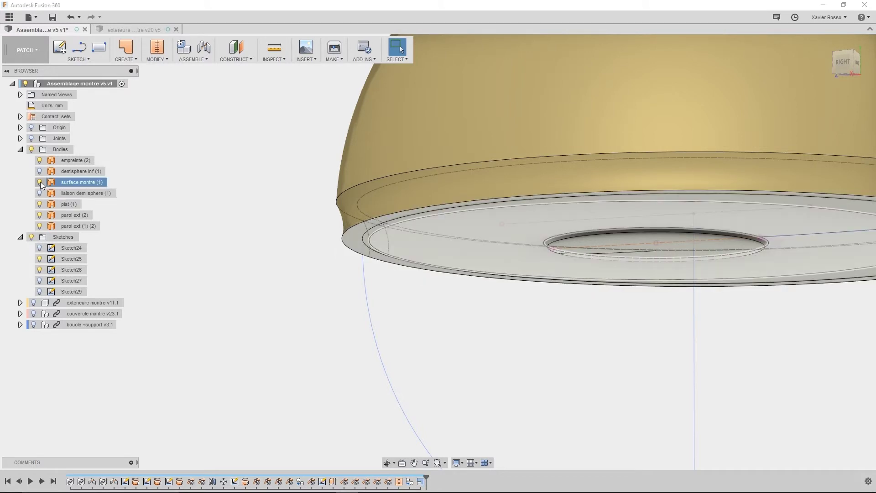
pyautogui.click(40, 182)
pyautogui.keyDown('shift'); pyautogui.moveTo(317, 238); pyautogui.dragTo(546, 212, button='middle'); pyautogui.keyUp('shift')
pyautogui.click(487, 175)
pyautogui.click(250, 186)
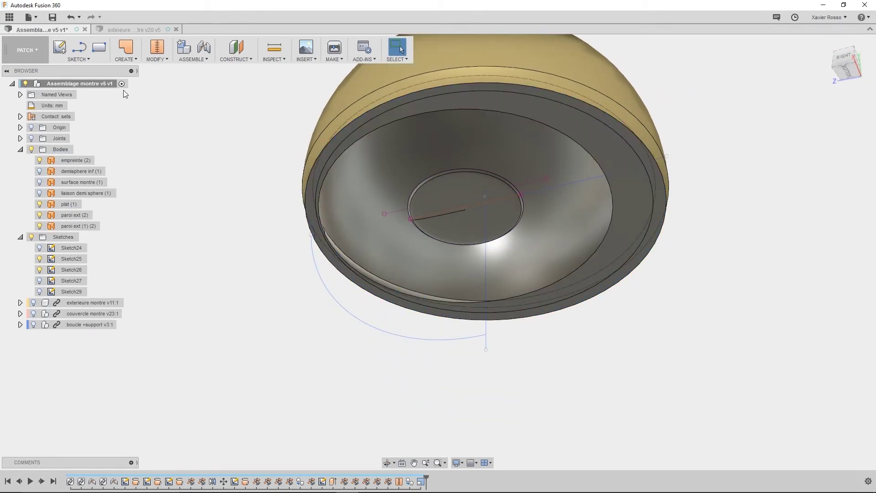
# Trim the plat surface with paroi ext (1) as the trim tool, removing the area inside the inner wall
pyautogui.click(152, 60)
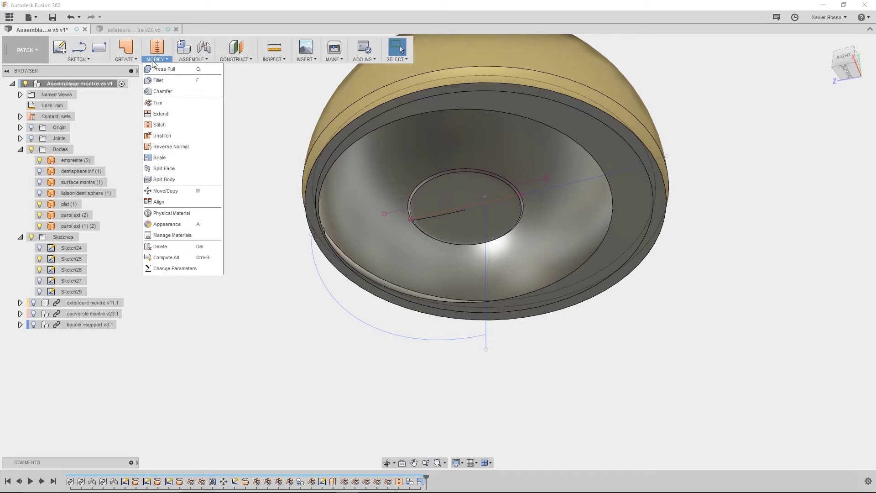
pyautogui.click(158, 101)
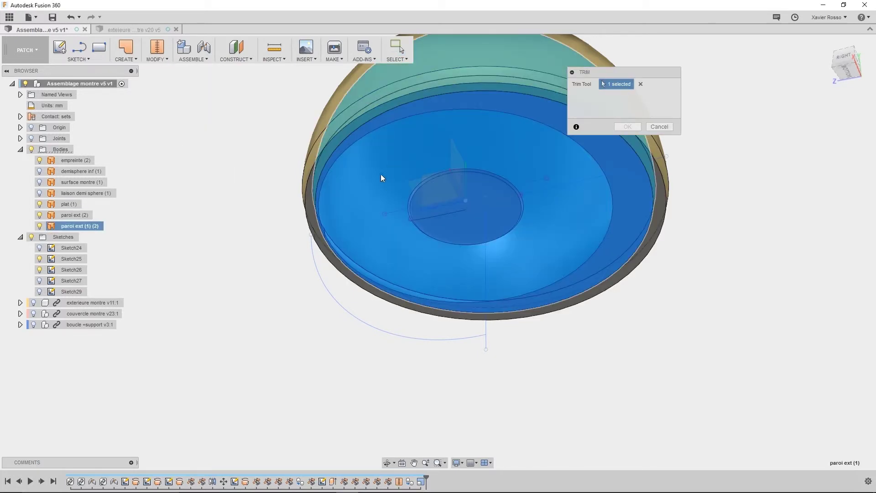
pyautogui.click(380, 174)
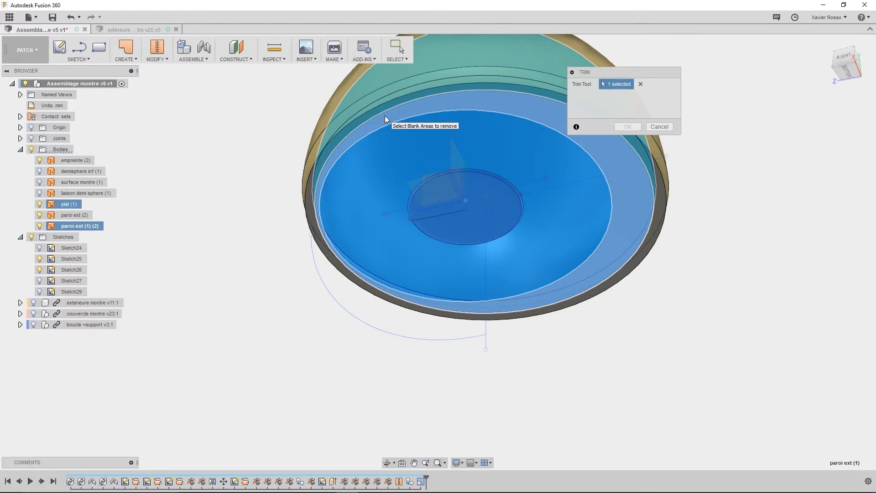
pyautogui.click(385, 116)
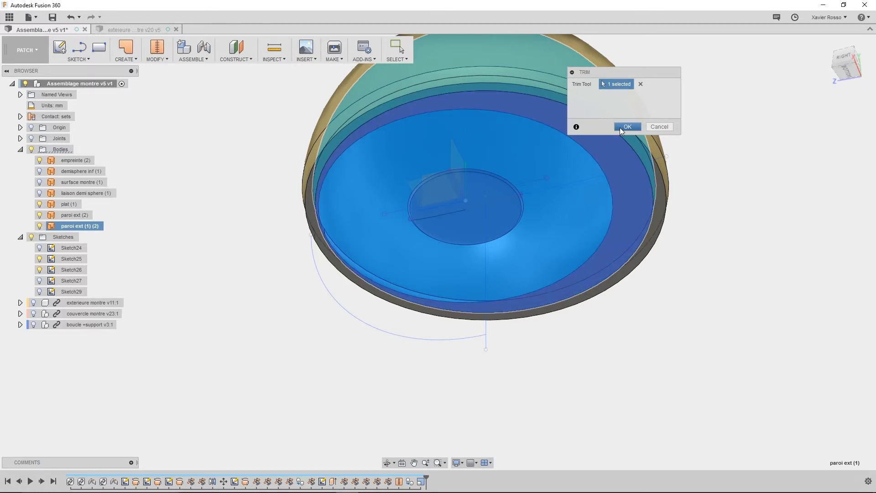
pyautogui.click(628, 127)
pyautogui.keyDown('shift'); pyautogui.moveTo(652, 104); pyautogui.dragTo(626, 80, button='middle'); pyautogui.keyUp('shift')
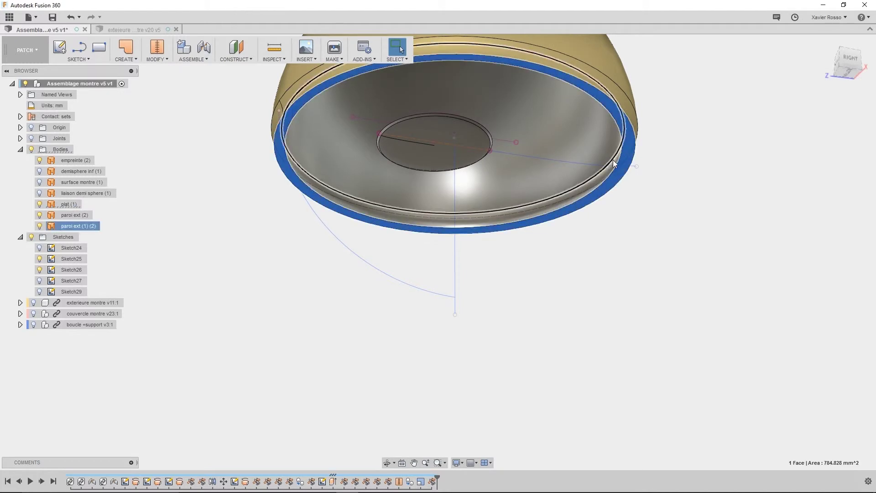
pyautogui.moveTo(426, 151); pyautogui.dragTo(440, 179, button='middle')
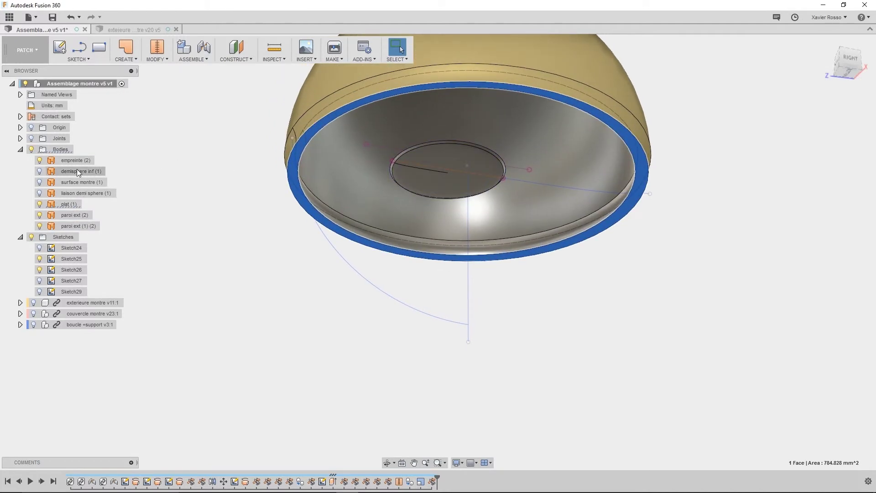
pyautogui.click(316, 96)
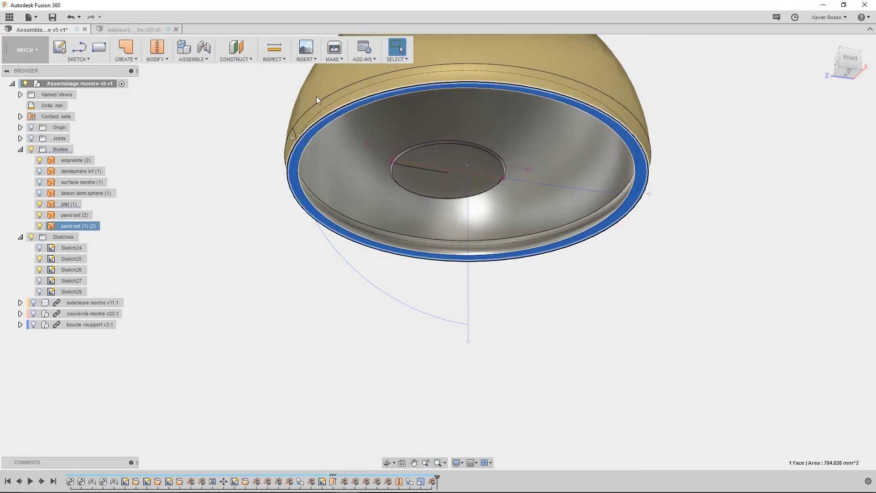
pyautogui.click(196, 127)
# Stitch the paroi ext, plat and paroi ext (1) surfaces into a new body with a 1.00 mm tolerance
pyautogui.click(158, 60)
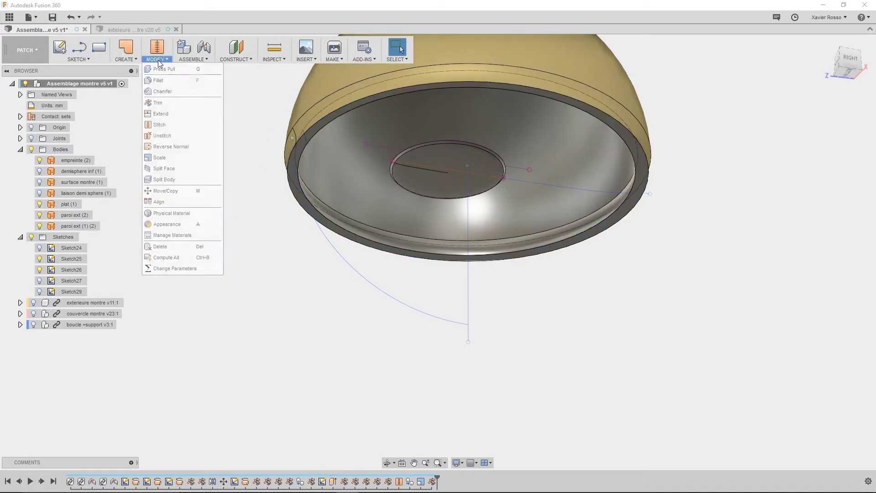
pyautogui.click(158, 125)
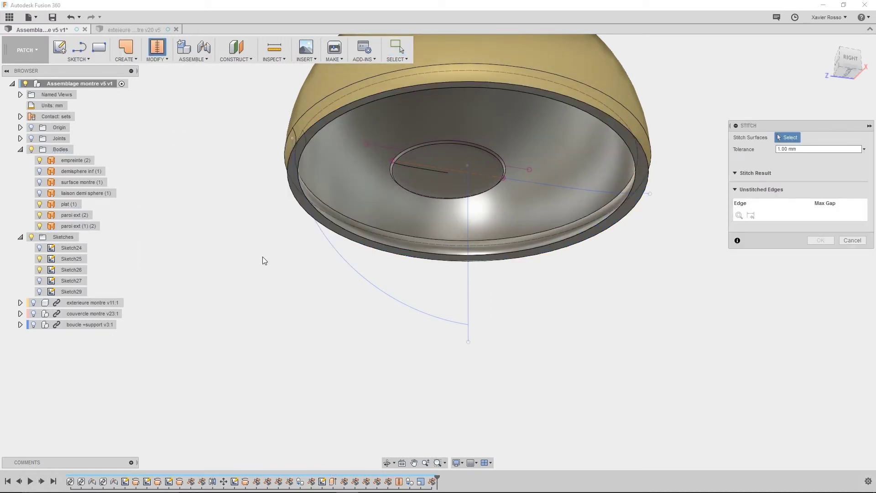
pyautogui.moveTo(607, 137); pyautogui.dragTo(585, 245, button='middle')
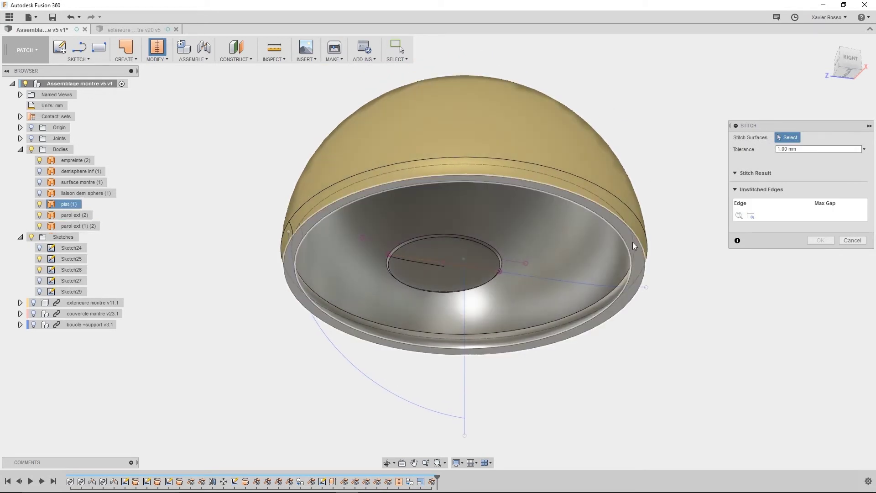
pyautogui.click(571, 174)
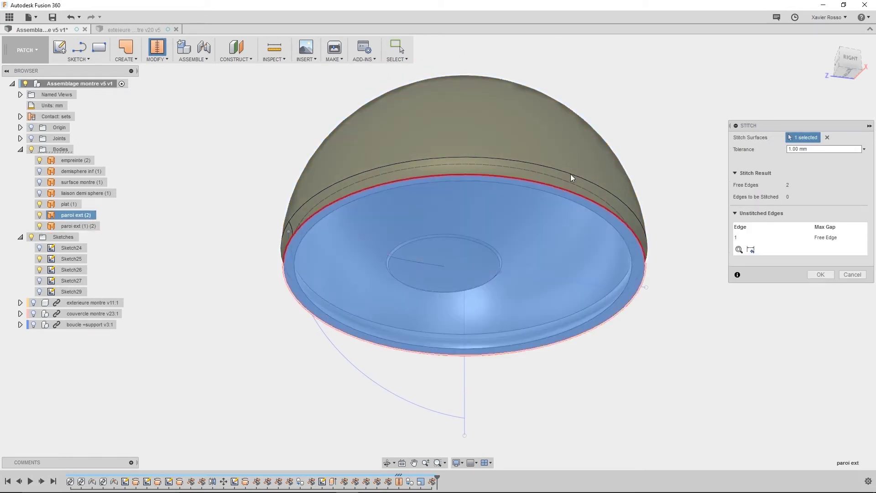
pyautogui.keyDown('shift'); pyautogui.moveTo(614, 248); pyautogui.dragTo(641, 262, button='middle'); pyautogui.keyUp('shift')
pyautogui.click(642, 262)
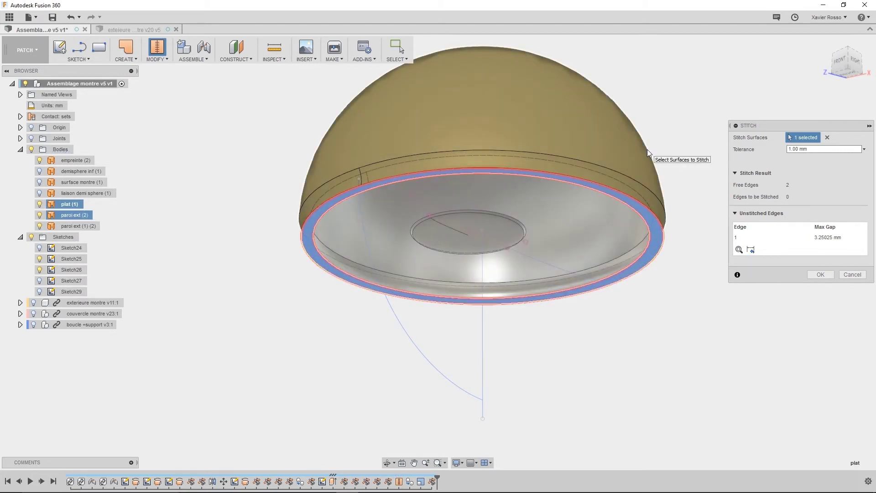
pyautogui.click(647, 149)
pyautogui.click(826, 137)
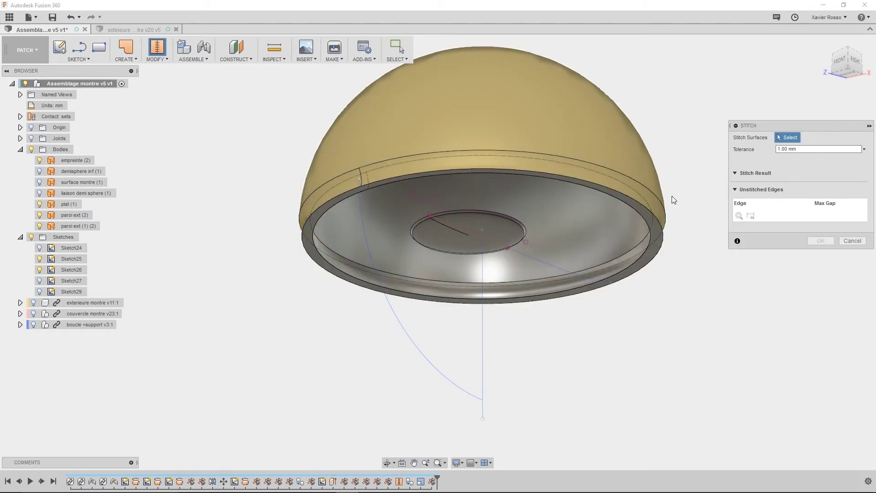
pyautogui.click(636, 131)
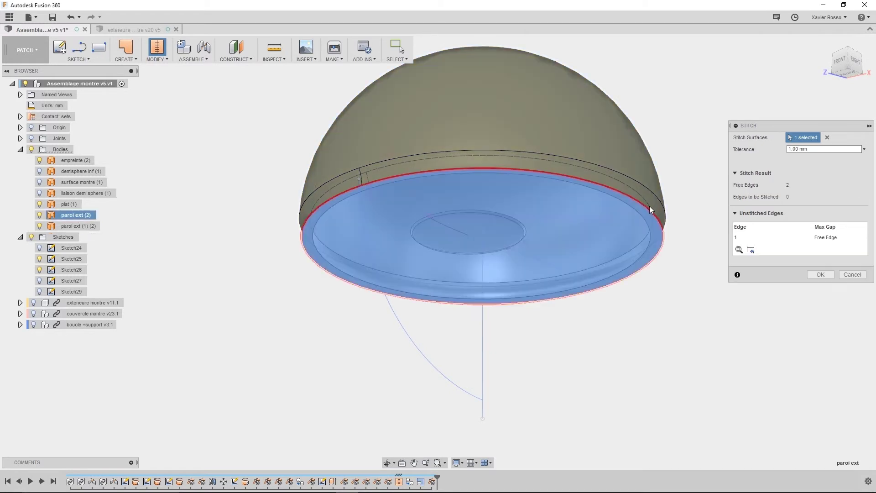
pyautogui.click(655, 231)
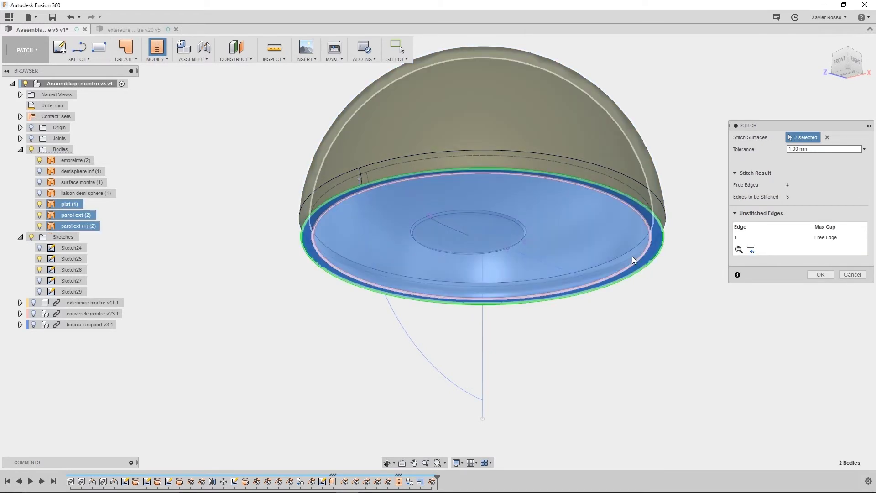
pyautogui.click(625, 250)
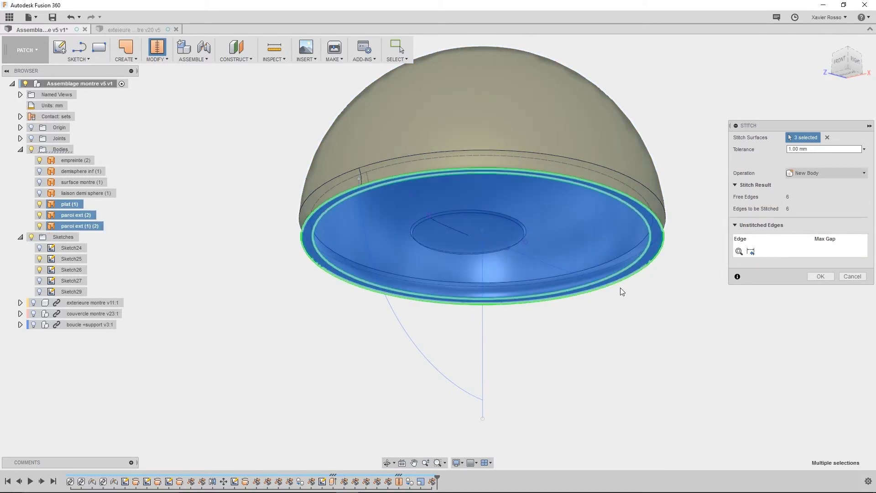
pyautogui.click(820, 277)
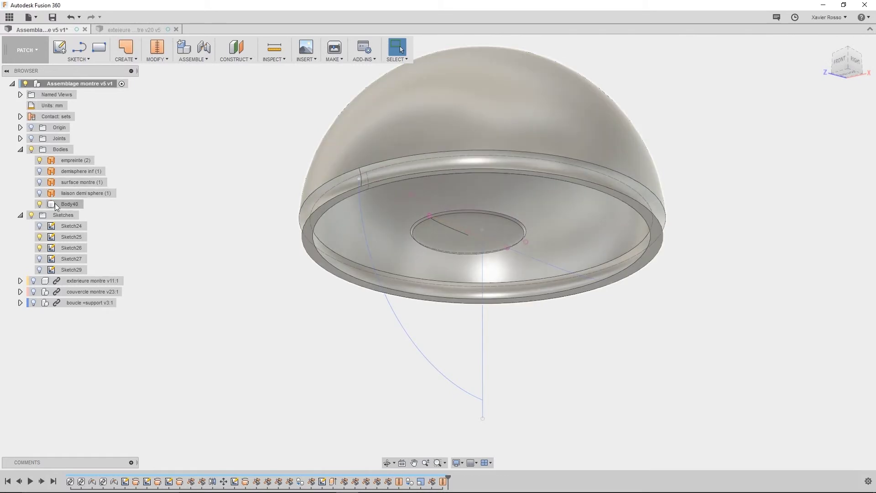
# Hide the stitched upper hemisphere body and show the liaison demi sphere, surface montre and demisphere inf surfaces
pyautogui.click(40, 204)
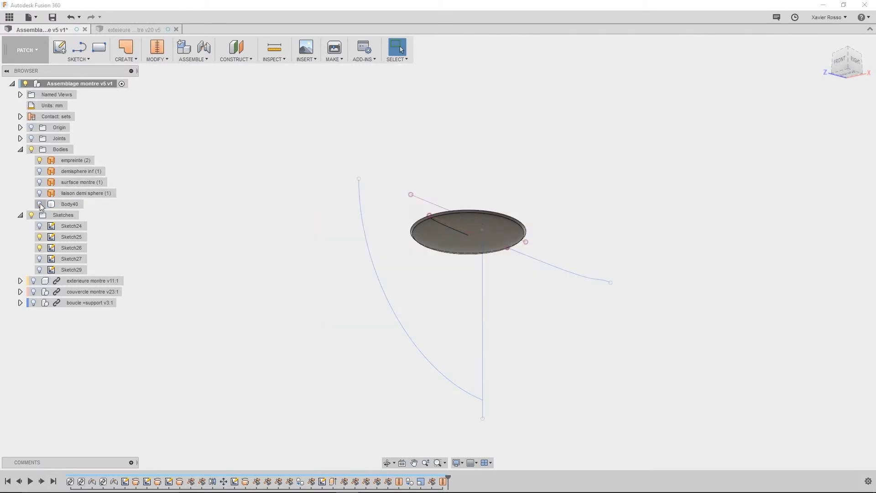
pyautogui.click(39, 193)
pyautogui.click(40, 182)
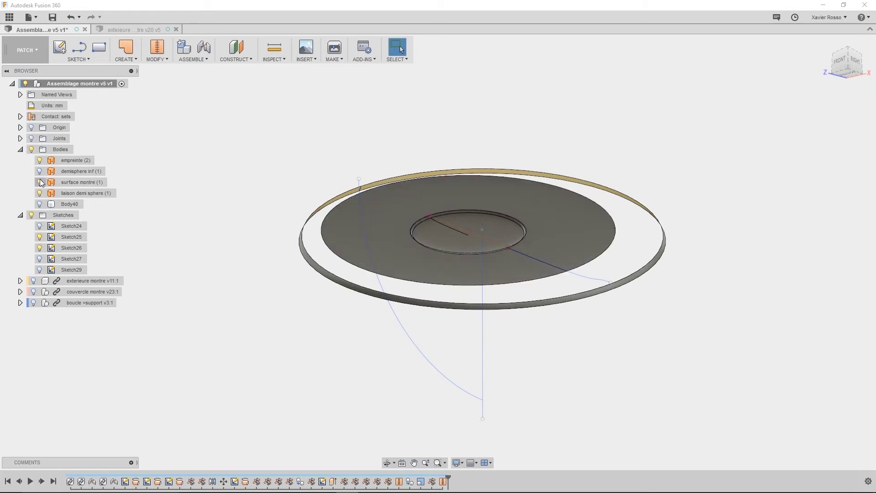
pyautogui.click(39, 171)
pyautogui.moveTo(292, 220)
pyautogui.keyDown('shift'); pyautogui.mouseDown(button='middle')
pyautogui.moveTo(301, 215)
pyautogui.moveTo(286, 223)
pyautogui.moveTo(280, 211)
pyautogui.moveTo(301, 231)
pyautogui.mouseUp(button='middle'); pyautogui.keyUp('shift')
pyautogui.click(321, 252)
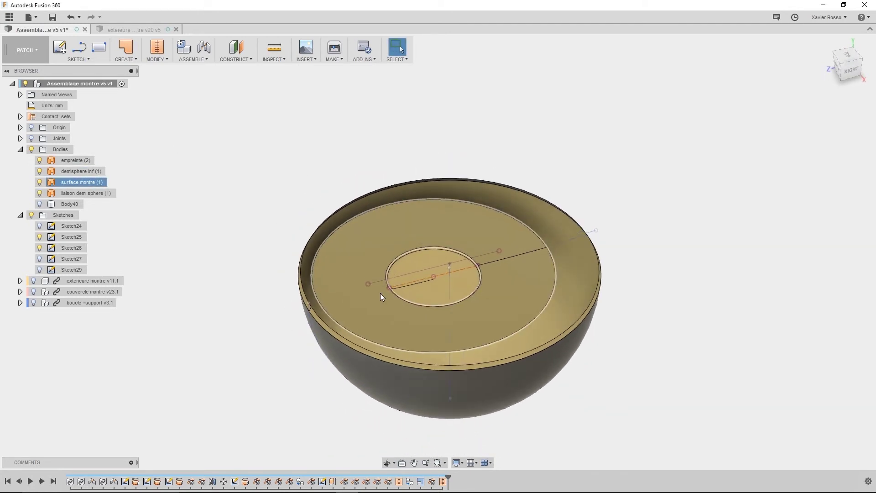
pyautogui.scroll(2, 383, 294)
pyautogui.moveTo(400, 326); pyautogui.dragTo(406, 293, button='middle')
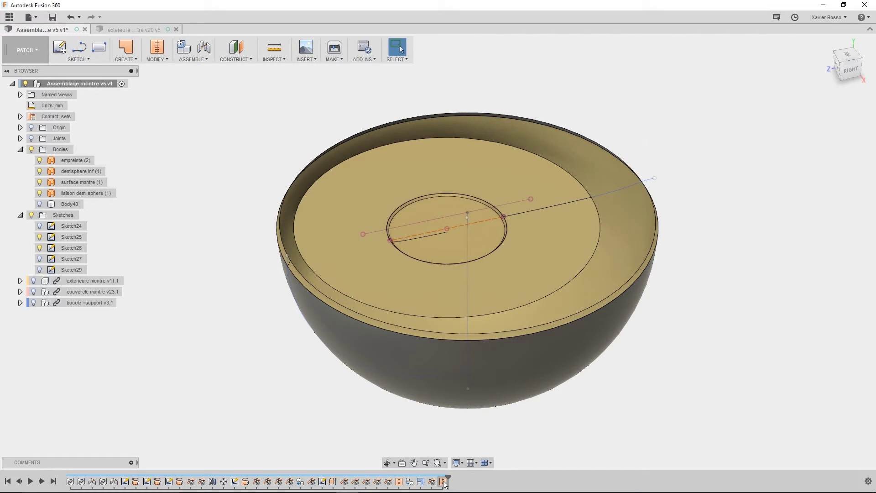
# Roll the timeline back before the stitch, paste an in-place copy of the plat surface, and roll forward to the end
pyautogui.moveTo(447, 478); pyautogui.dragTo(437, 478)
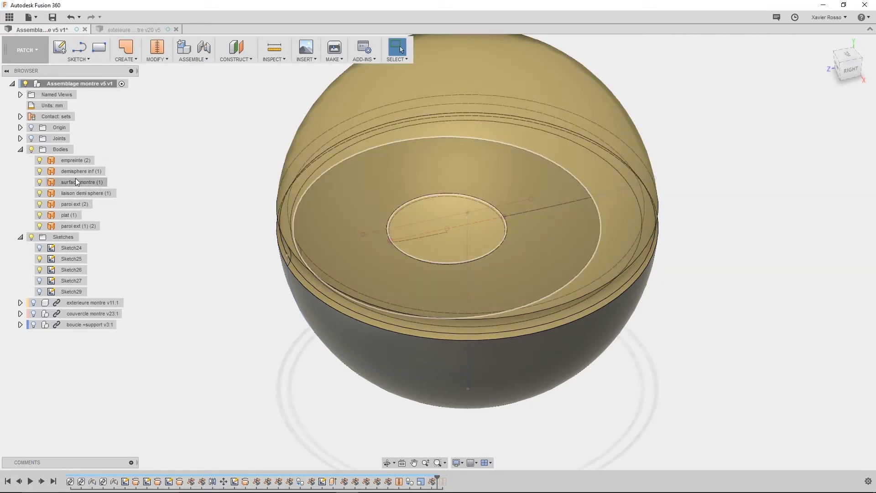
pyautogui.click(70, 215)
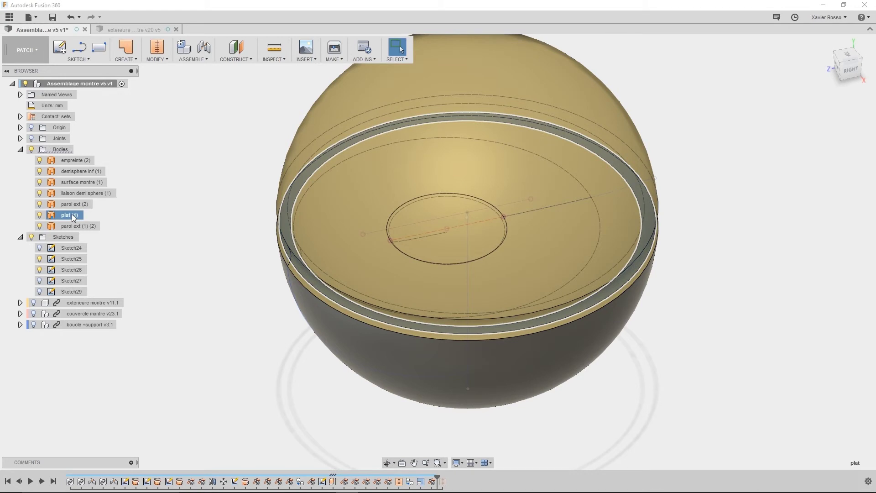
pyautogui.hotkey('ctrl', 'c')
pyautogui.hotkey('ctrl', 'v')
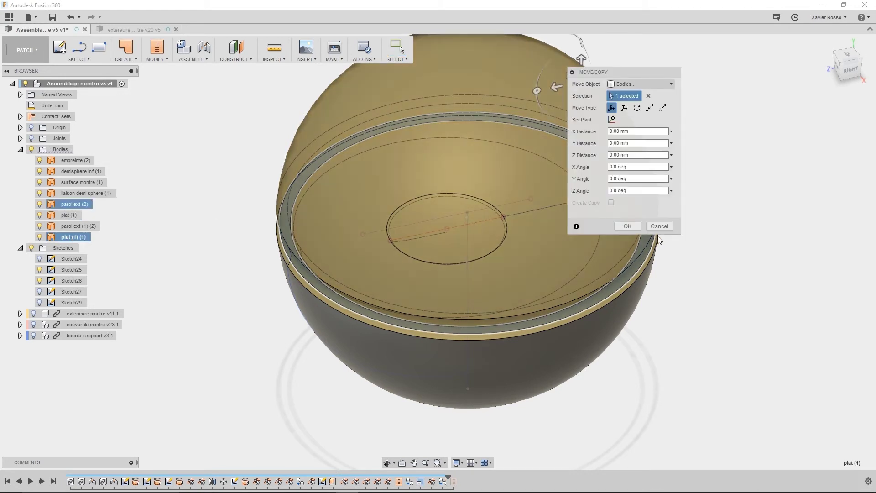
pyautogui.click(620, 225)
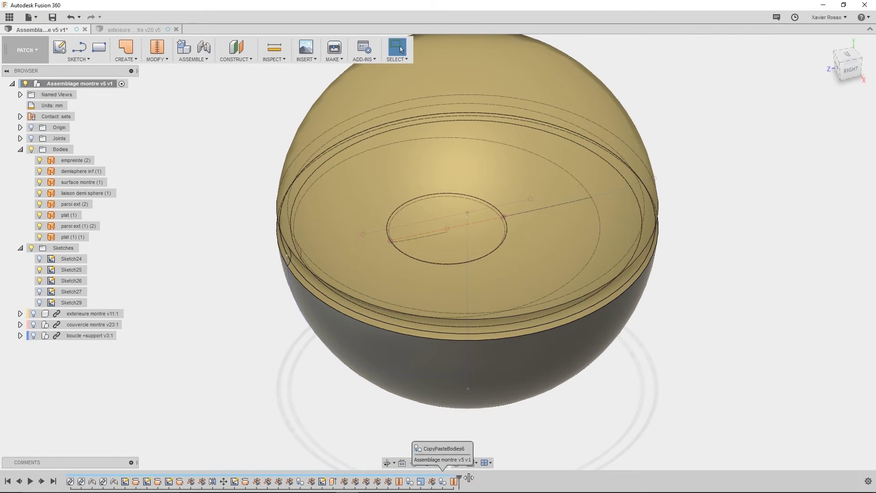
pyautogui.moveTo(469, 478); pyautogui.dragTo(470, 479)
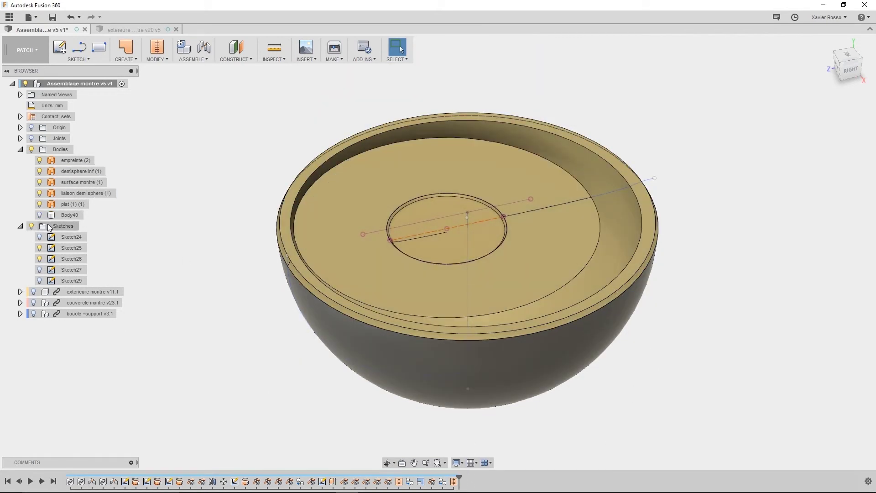
# Examine how the copied plat rim meets the surface montre and the lower hemisphere surfaces
pyautogui.click(40, 216)
pyautogui.click(40, 215)
pyautogui.moveTo(395, 247)
pyautogui.keyDown('shift'); pyautogui.mouseDown(button='middle')
pyautogui.moveTo(421, 231)
pyautogui.moveTo(385, 222)
pyautogui.moveTo(389, 233)
pyautogui.mouseUp(button='middle'); pyautogui.keyUp('shift')
pyautogui.click(388, 232)
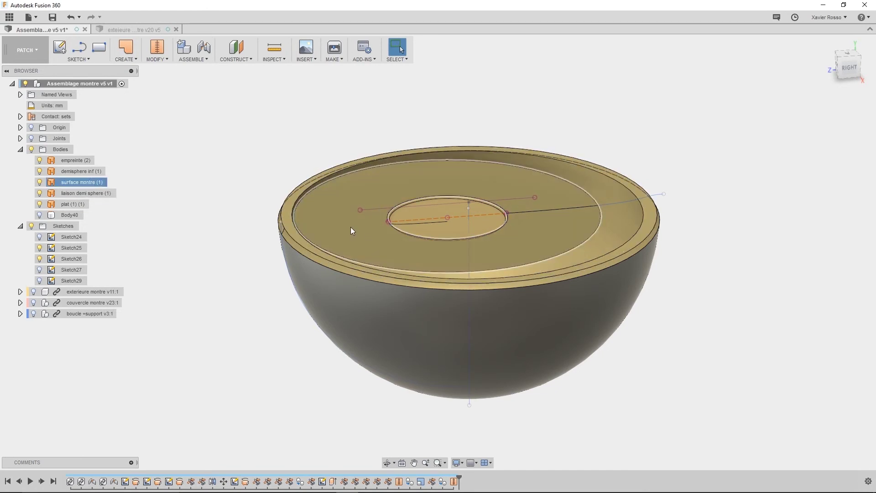
pyautogui.click(356, 301)
pyautogui.click(339, 257)
pyautogui.scroll(2, 339, 256)
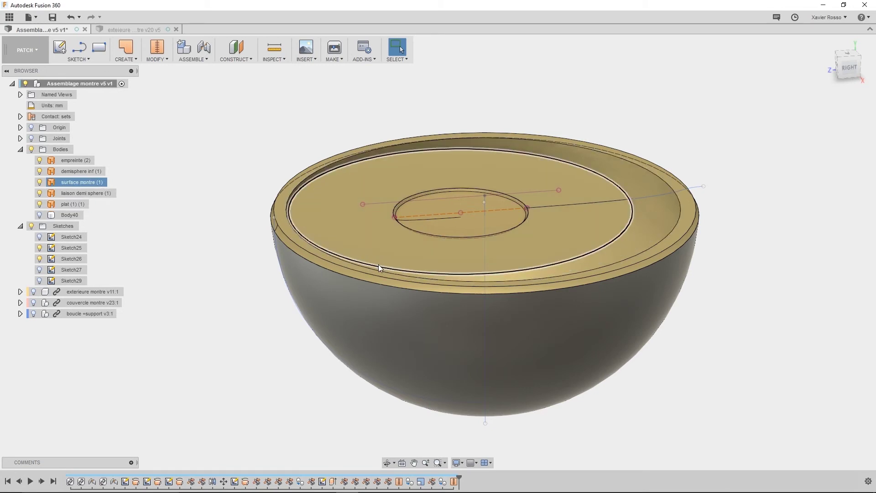
# Place the plat copy before the last surface trim in the timeline so it stays untrimmed, and roll the history forward to the end
pyautogui.hotkey('ctrl', 'z')
pyautogui.hotkey('ctrl', 'y')
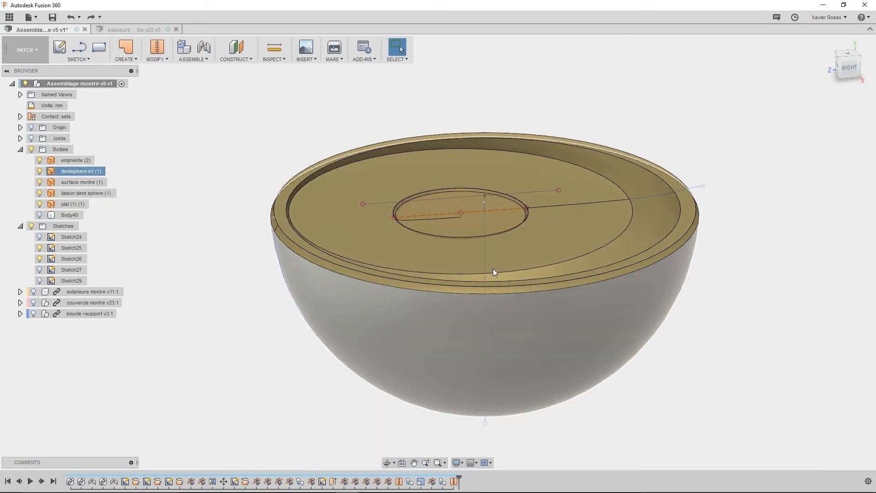
pyautogui.hotkey('ctrl', 'z')
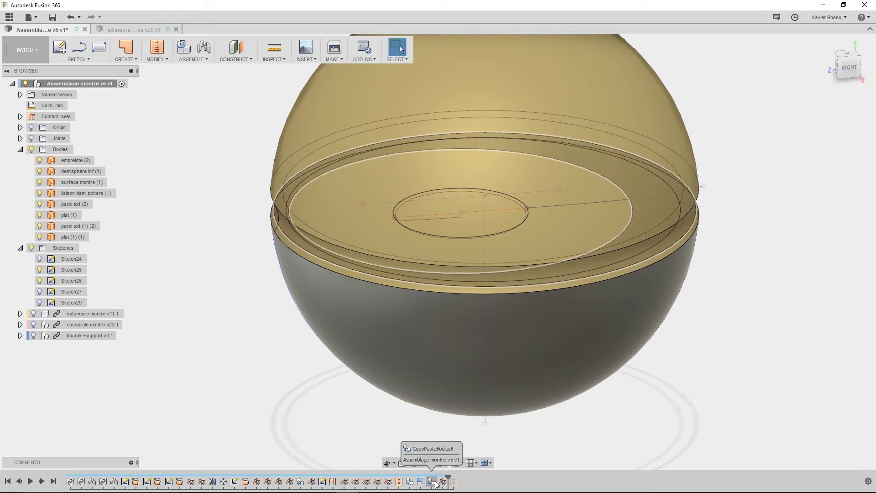
pyautogui.click(432, 483)
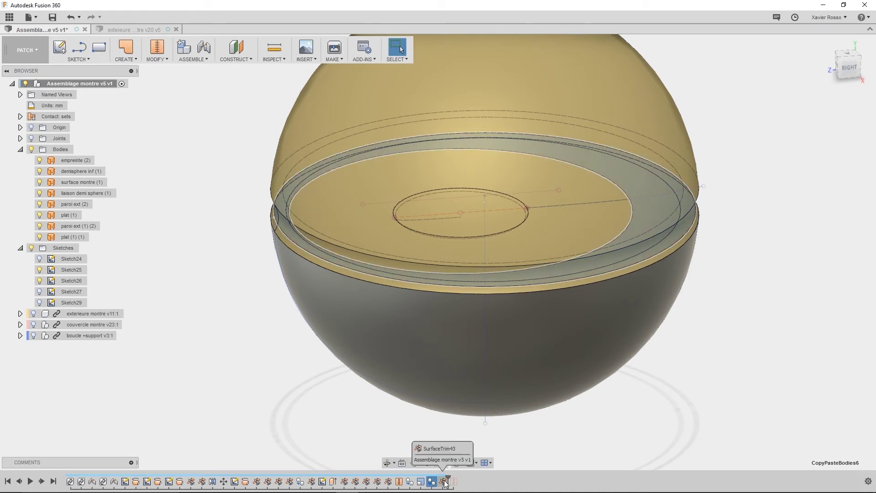
pyautogui.click(443, 482)
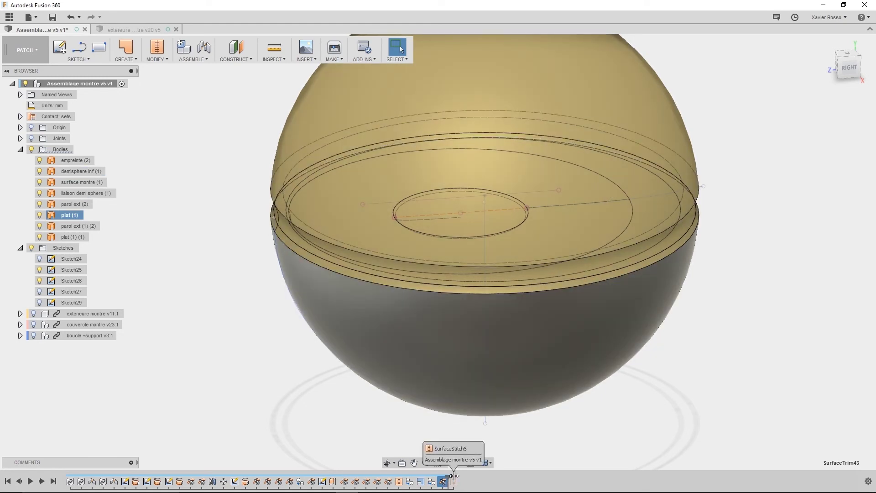
pyautogui.moveTo(450, 476); pyautogui.dragTo(470, 477)
# Stitch the empreinte, surface montre, liaison demi sphere, plat copy and demisphere inf surfaces into a new lower hemisphere body
pyautogui.keyDown('shift'); pyautogui.moveTo(619, 287); pyautogui.dragTo(621, 295, button='middle'); pyautogui.keyUp('shift')
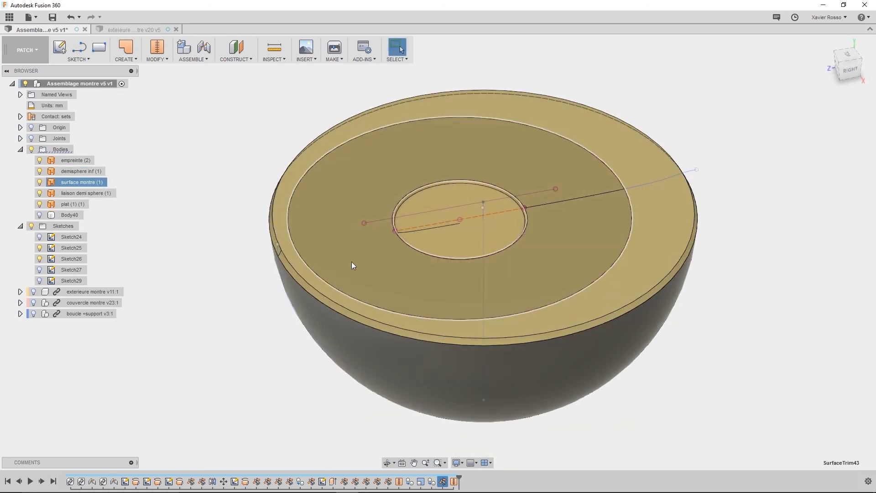
pyautogui.scroll(-3, 274, 320)
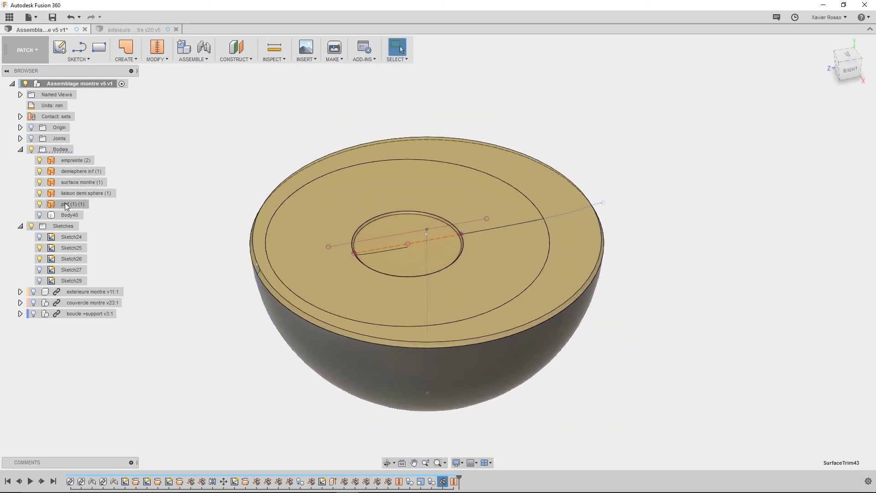
pyautogui.click(155, 58)
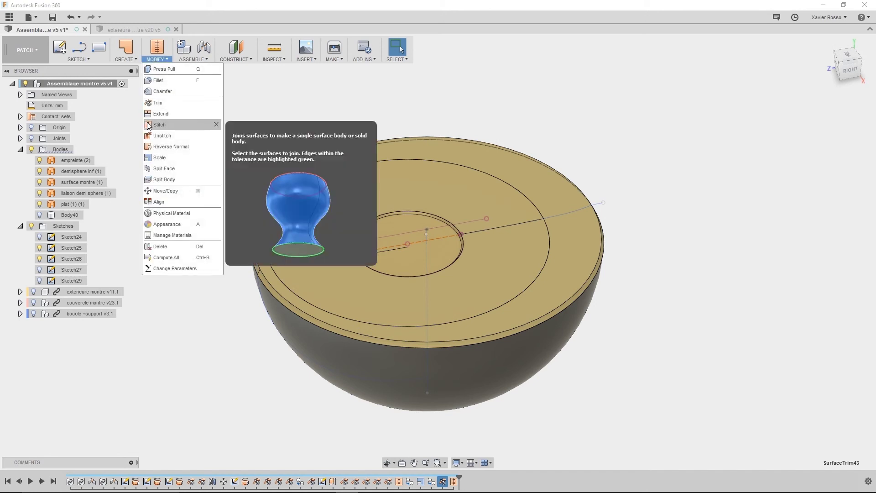
pyautogui.click(157, 125)
pyautogui.click(366, 180)
pyautogui.click(379, 221)
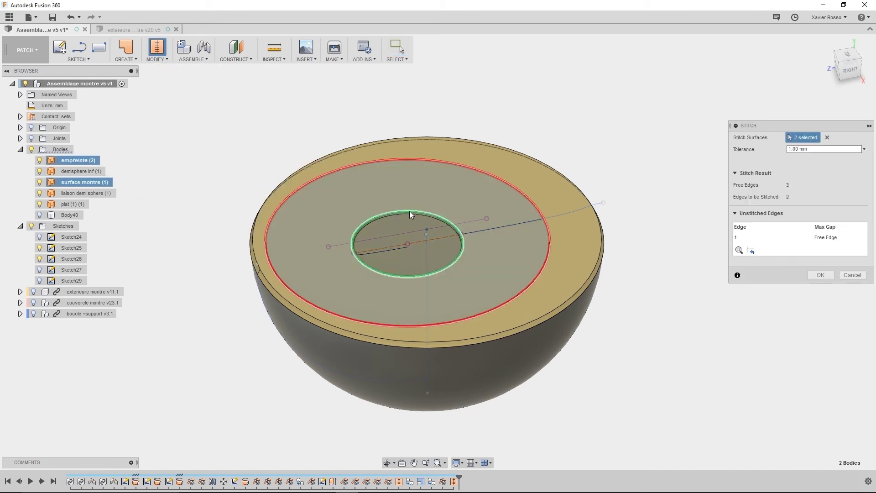
pyautogui.click(462, 151)
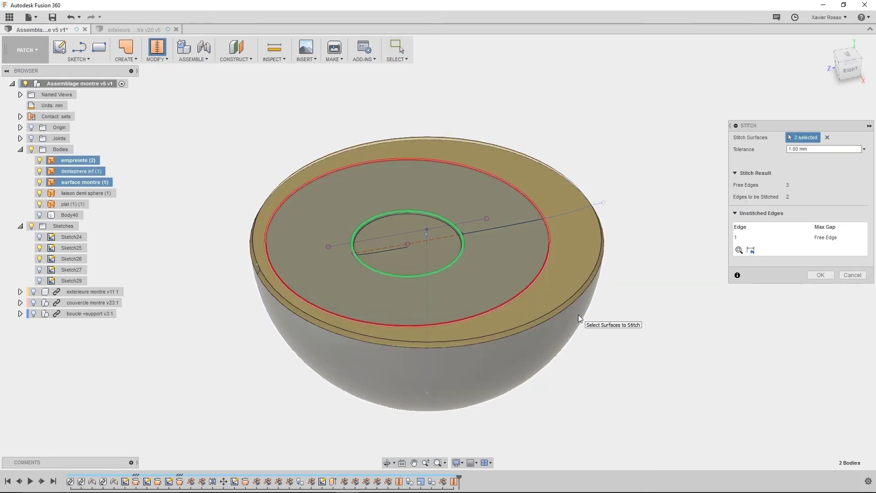
pyautogui.scroll(5, 564, 320)
pyautogui.scroll(2, 564, 315)
pyautogui.click(565, 300)
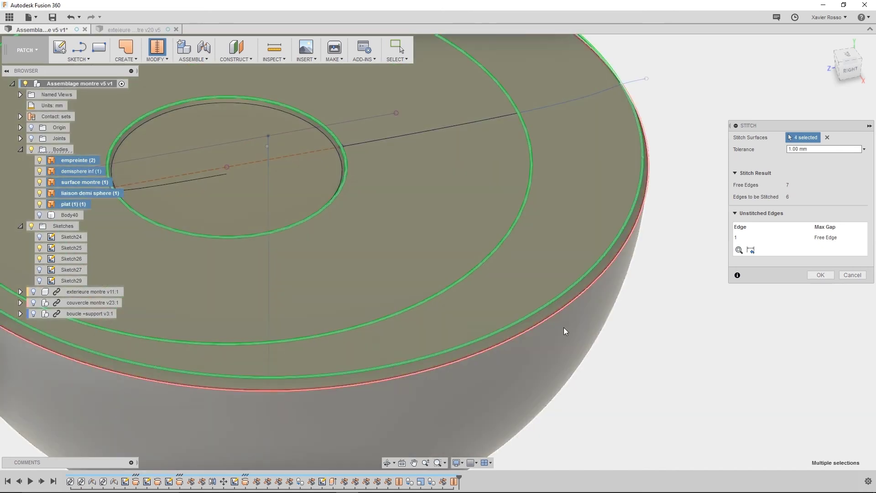
pyautogui.click(546, 385)
pyautogui.scroll(-6, 529, 370)
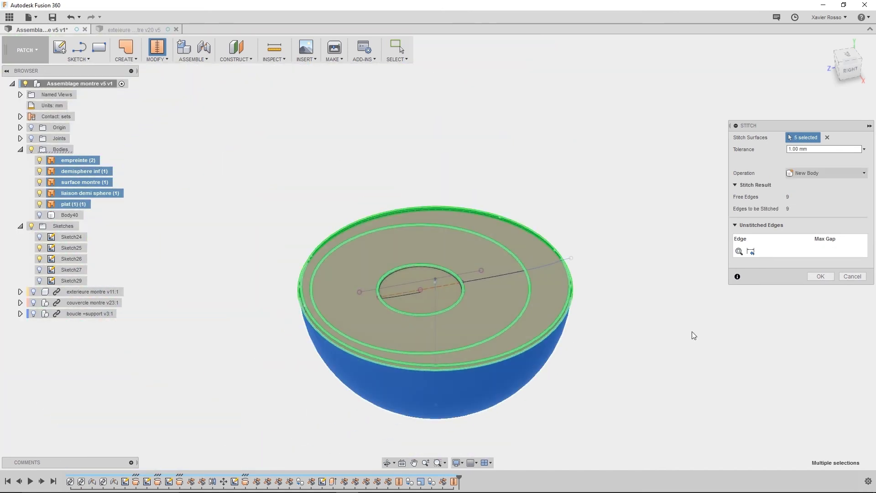
pyautogui.click(820, 277)
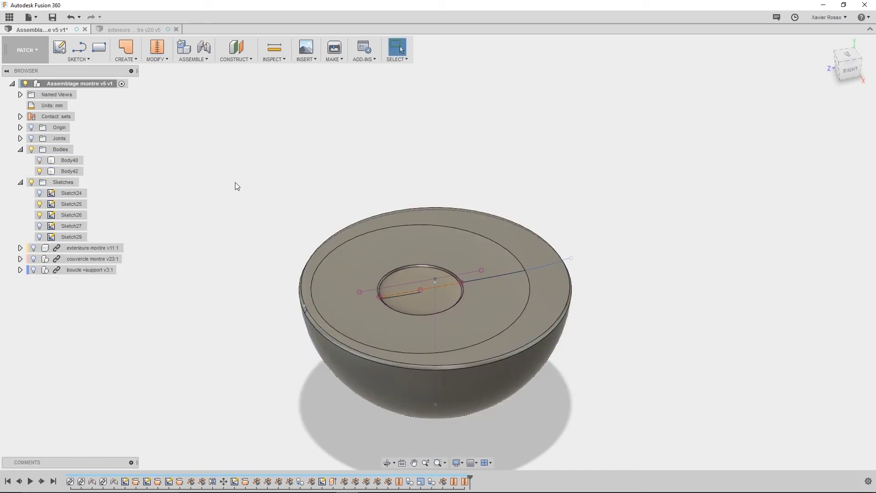
# Show the upper hemisphere body and rename it couvercle boite
pyautogui.click(39, 160)
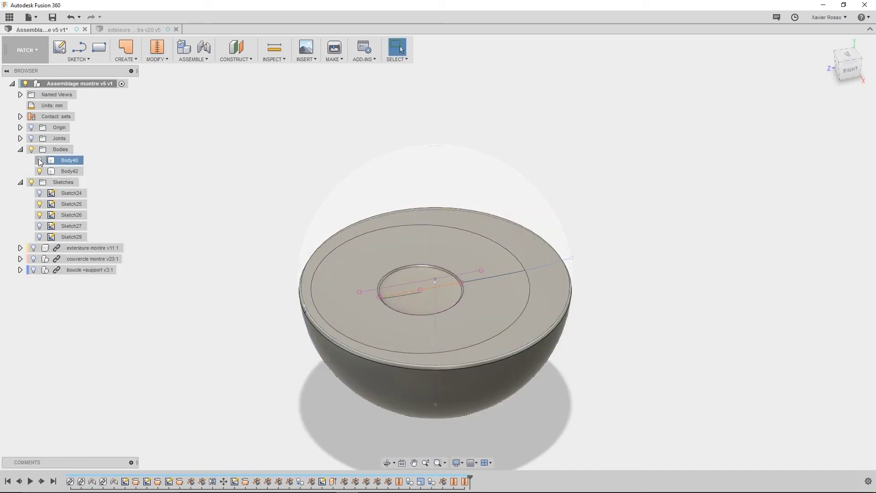
pyautogui.keyDown('shift'); pyautogui.moveTo(511, 245); pyautogui.dragTo(408, 209, button='middle'); pyautogui.keyUp('shift')
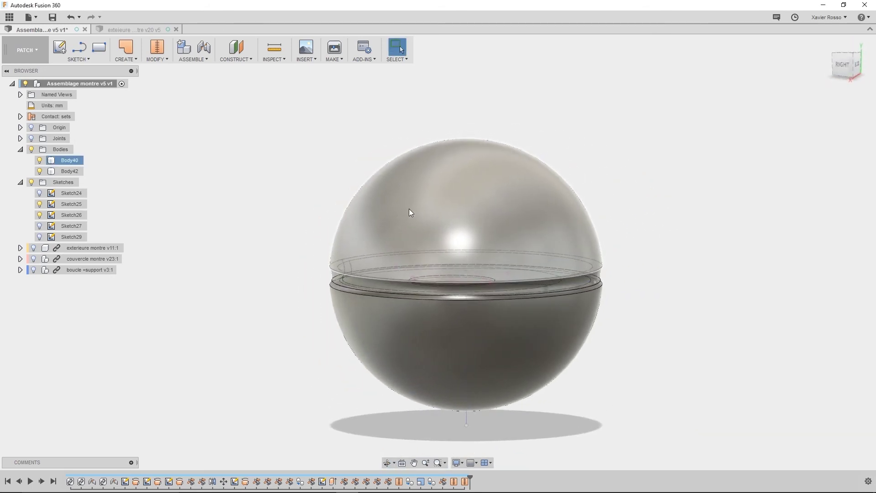
pyautogui.click(68, 161)
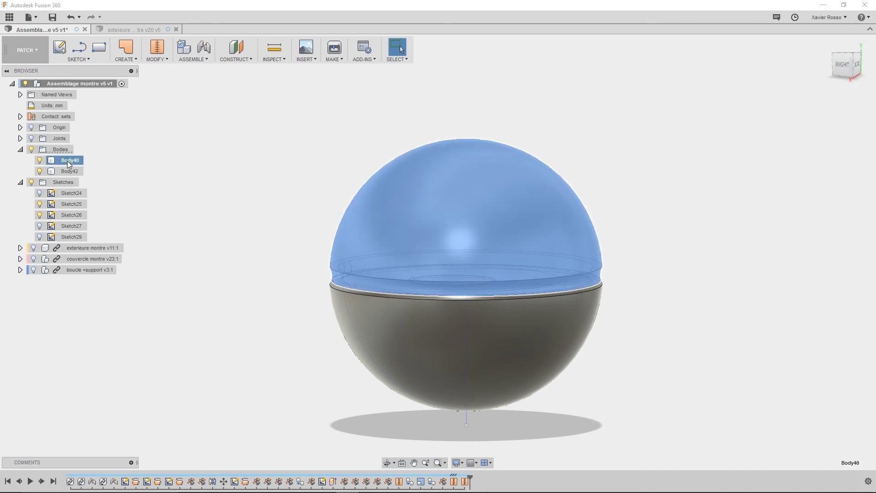
pyautogui.doubleClick(67, 161)
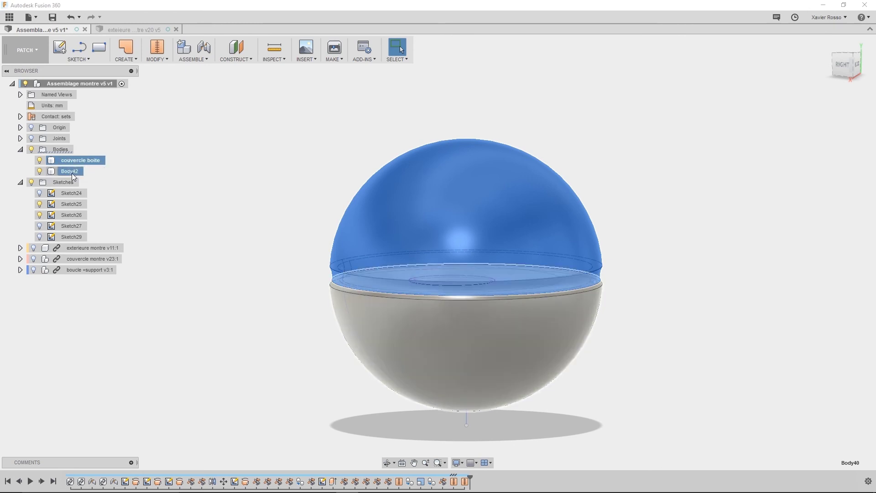
# Rename the stitched lower hemisphere body as fond boite
pyautogui.doubleClick(73, 173)
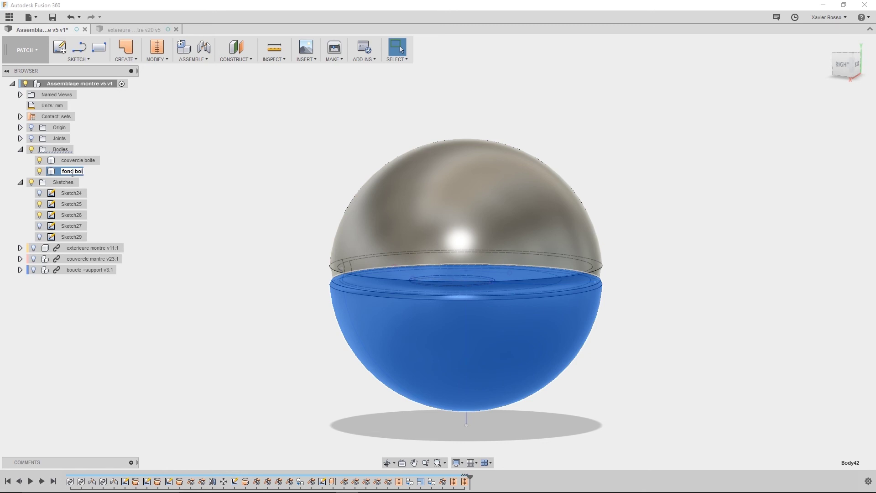
pyautogui.write('fond boite')
pyautogui.press('Return')
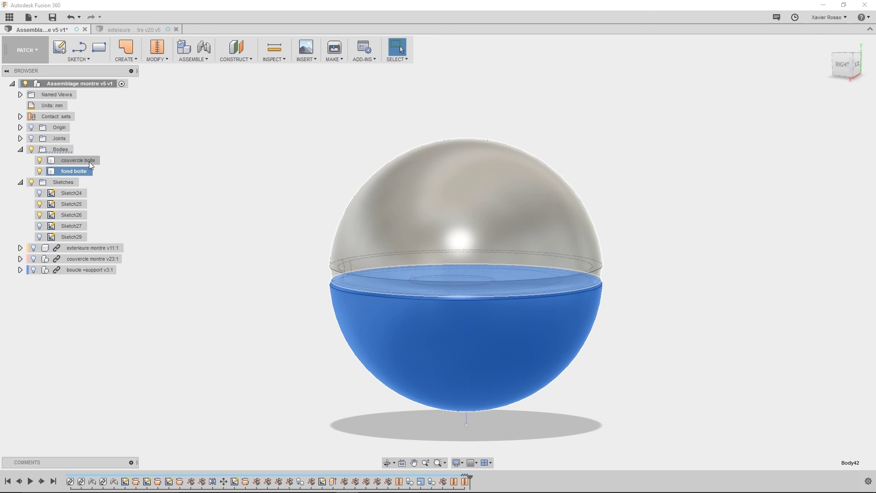
# Move the couvercle boite body 35 mm upward along Y, away from the lower hemisphere
pyautogui.rightClick(89, 161)
pyautogui.press('Escape')
pyautogui.press('m')
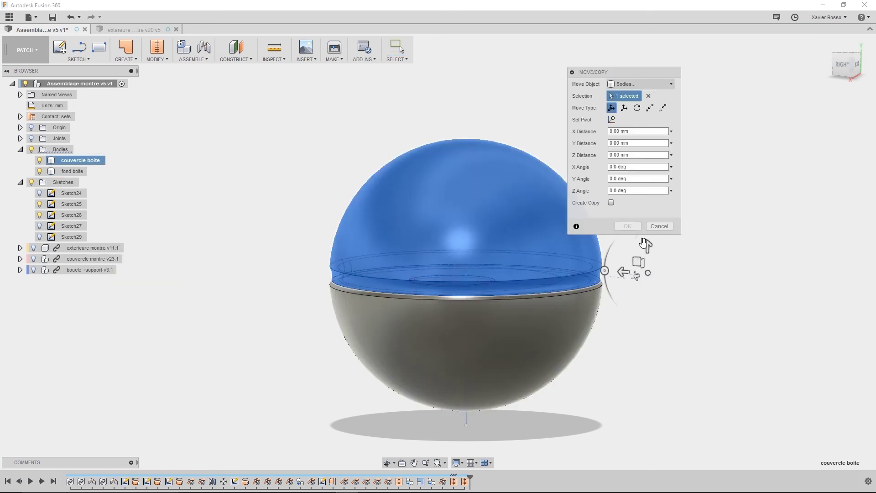
pyautogui.moveTo(647, 245); pyautogui.dragTo(648, 142)
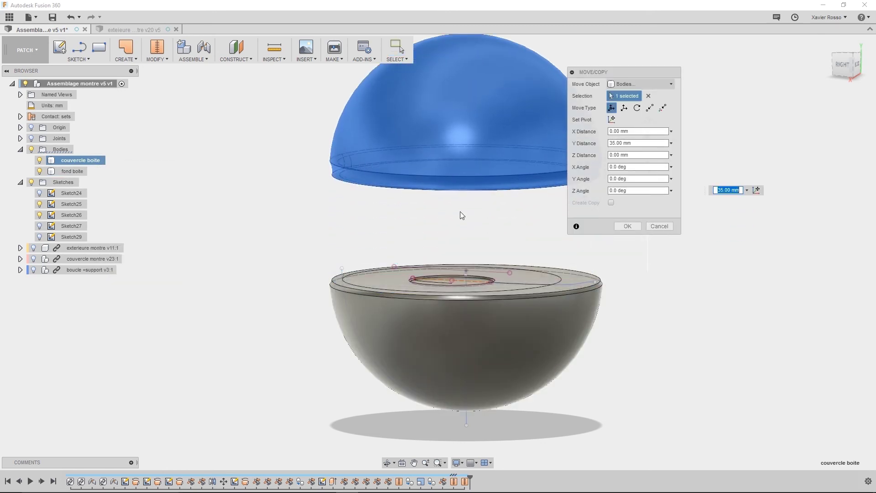
pyautogui.click(625, 226)
pyautogui.keyDown('shift'); pyautogui.moveTo(589, 254); pyautogui.dragTo(565, 254, button='middle'); pyautogui.keyUp('shift')
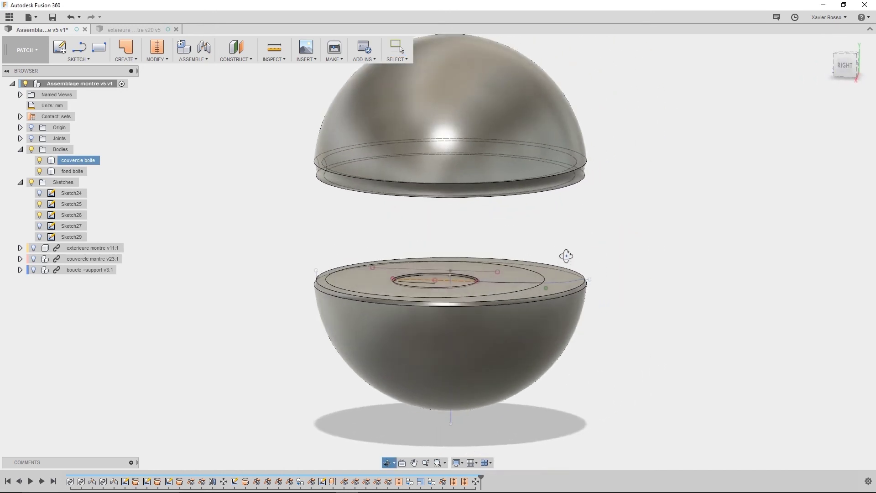